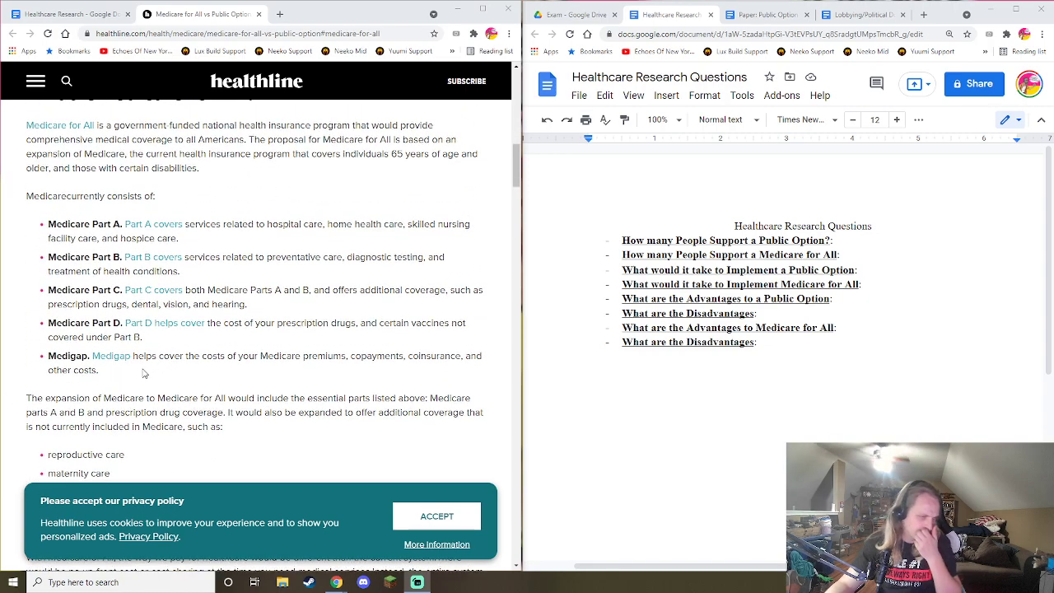
# Step: Read the Healthline article's descriptions of Medicare for All and the Public Option through to its similarities and differences sections
pyautogui.scroll(-4, 158, 352)
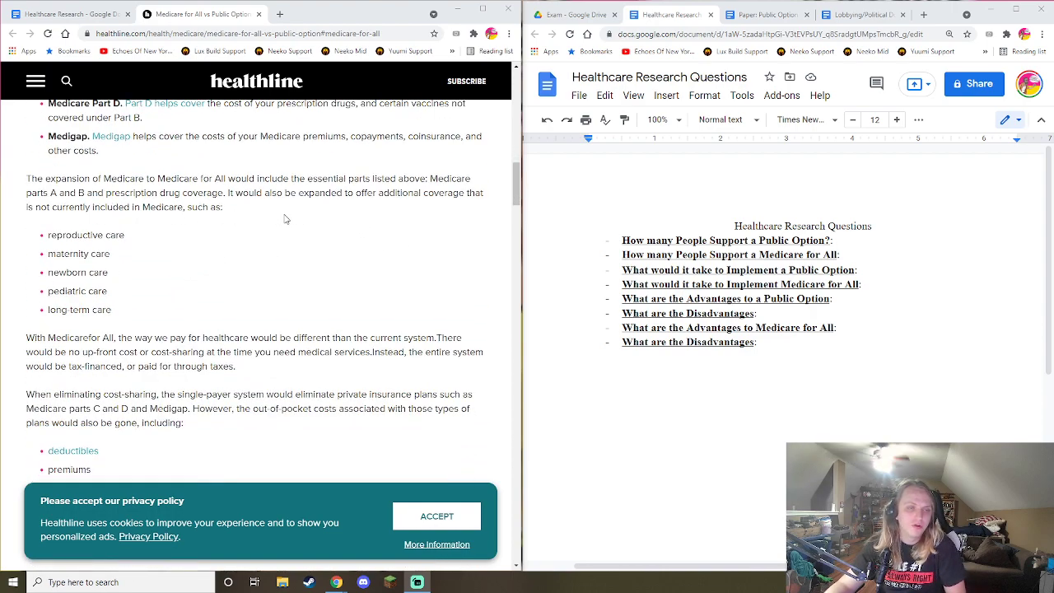
pyautogui.scroll(3, 306, 214)
pyautogui.scroll(-5, 301, 287)
pyautogui.scroll(-2, 301, 287)
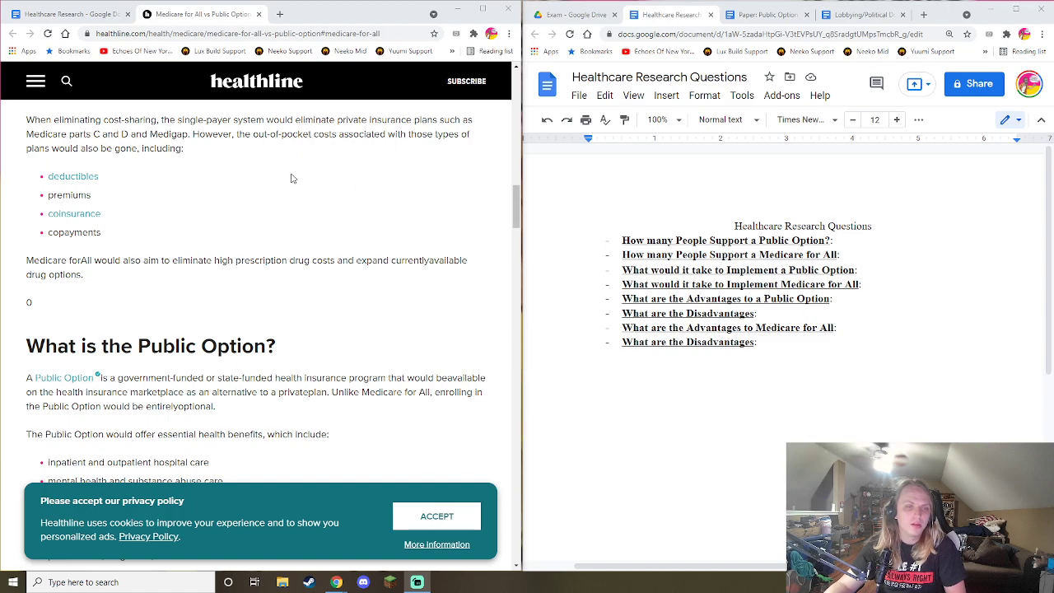
pyautogui.scroll(-3, 296, 176)
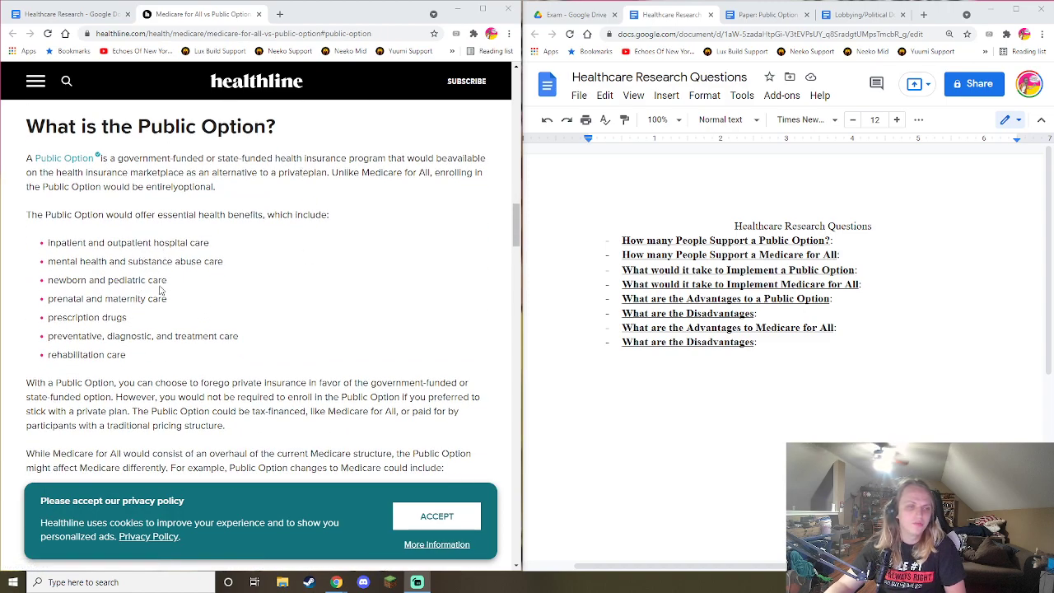
pyautogui.scroll(-1, 147, 355)
pyautogui.scroll(-3, 151, 356)
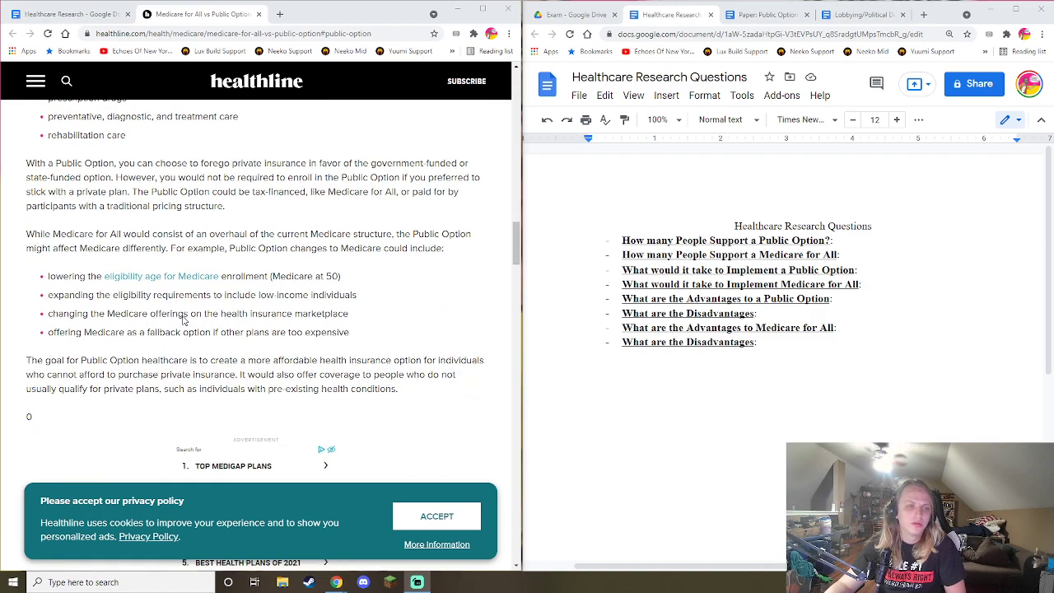
pyautogui.scroll(-2, 186, 319)
pyautogui.scroll(-5, 197, 316)
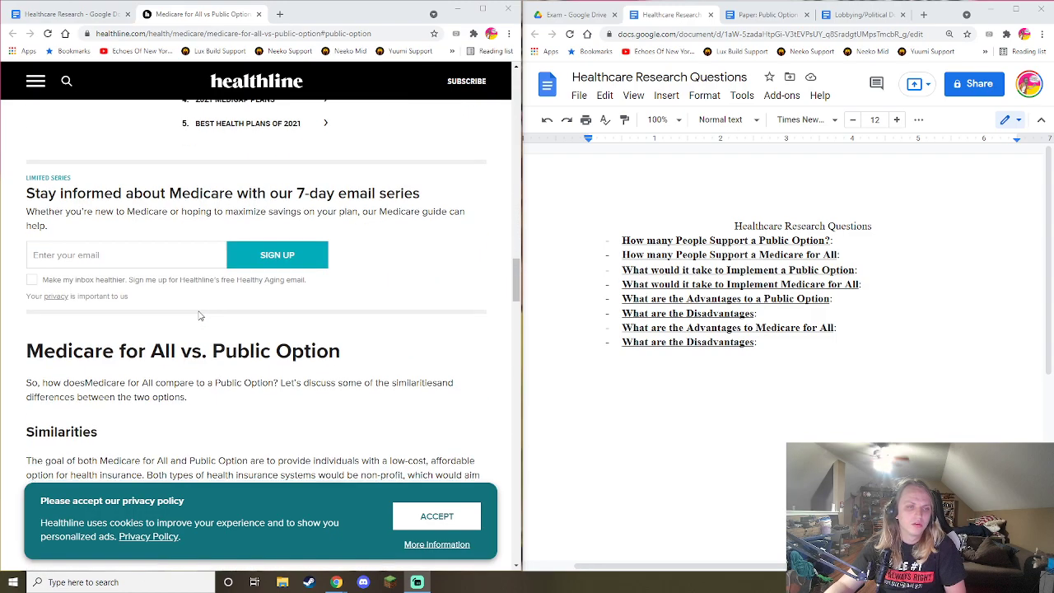
pyautogui.scroll(-5, 200, 314)
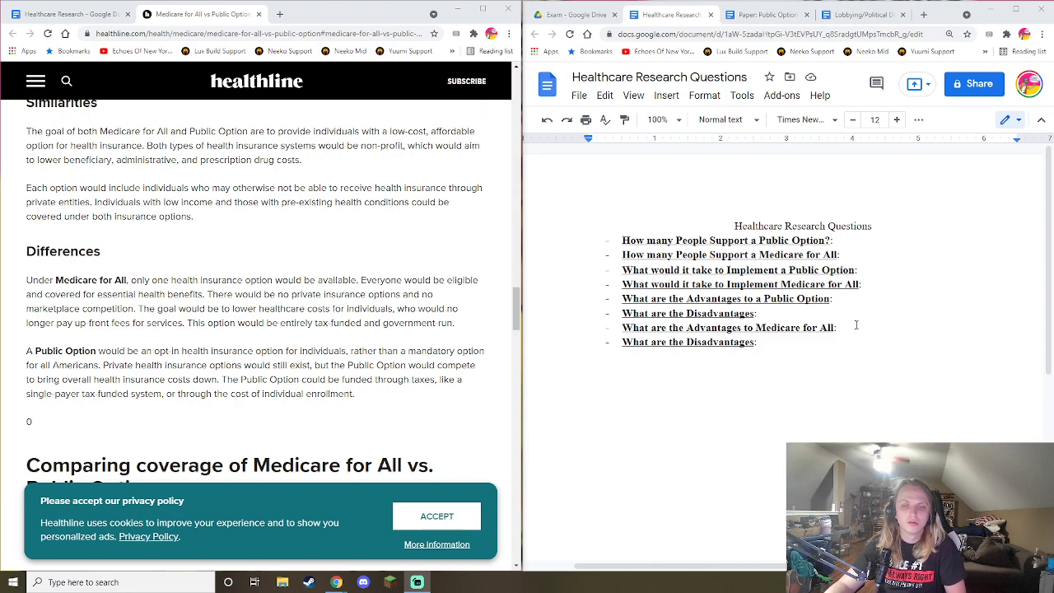
# Step: Append the question "What are the Differences:" to the end of the research list, with an empty round bullet beneath it
pyautogui.click(861, 298)
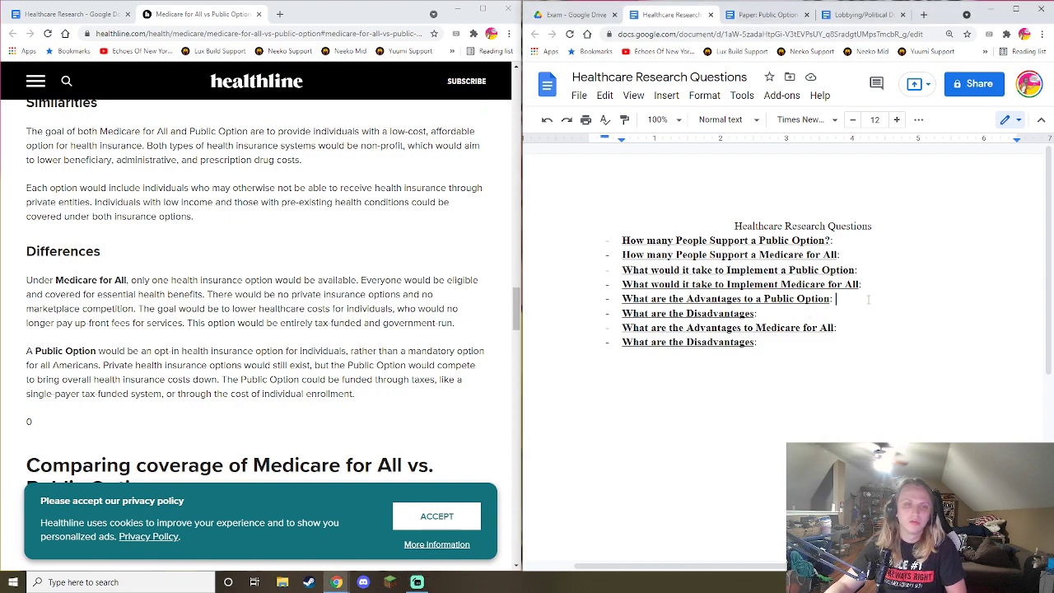
pyautogui.click(816, 358)
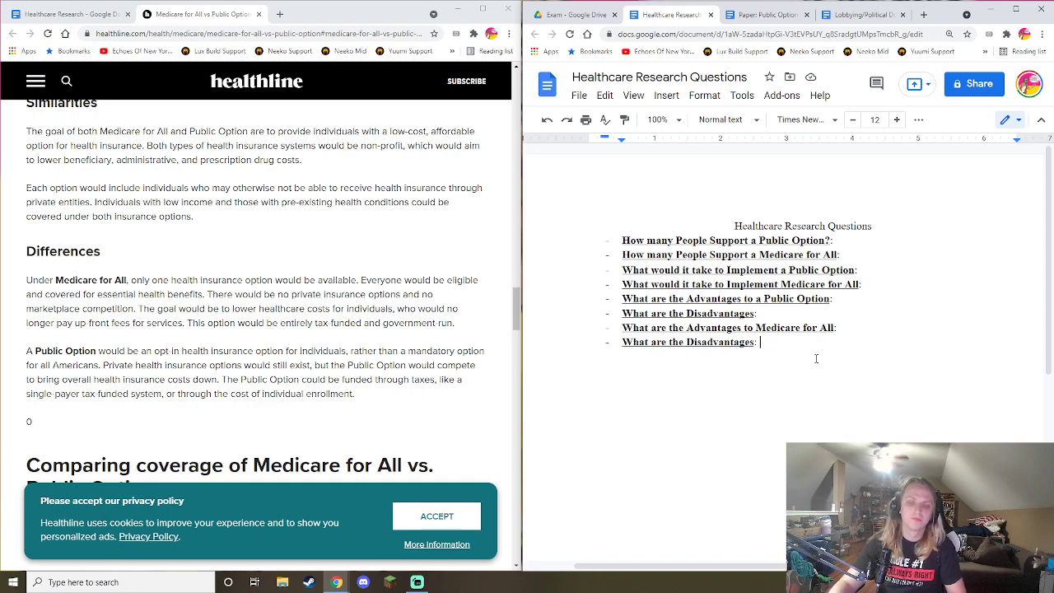
pyautogui.press('Return')
pyautogui.write('What are the Differnces')
pyautogui.press('BackSpace')
pyautogui.write('enc')
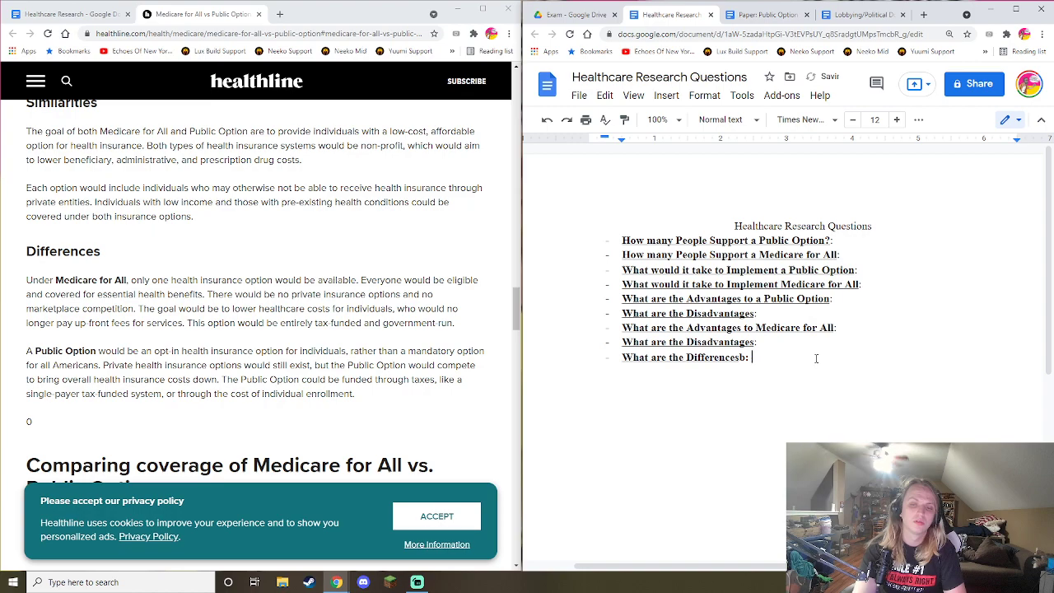
pyautogui.hotkey('ctrl', 'shift', '8')
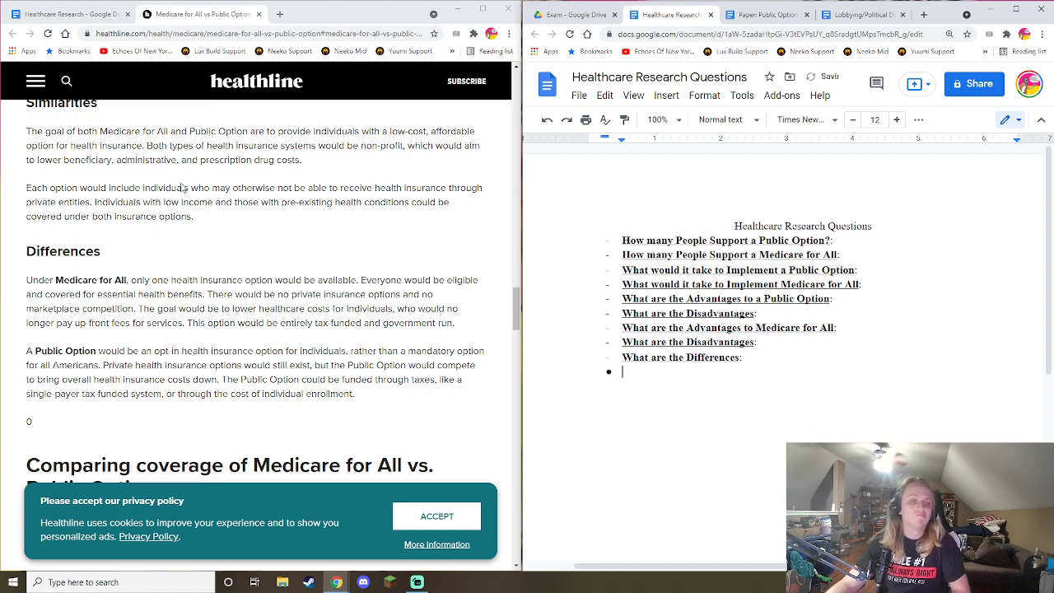
# Step: Insert the question "What are the Similarities:" directly above the Differences question, with a new line beneath it for notes
pyautogui.scroll(-1, 216, 255)
pyautogui.scroll(3, 244, 252)
pyautogui.scroll(-1, 249, 247)
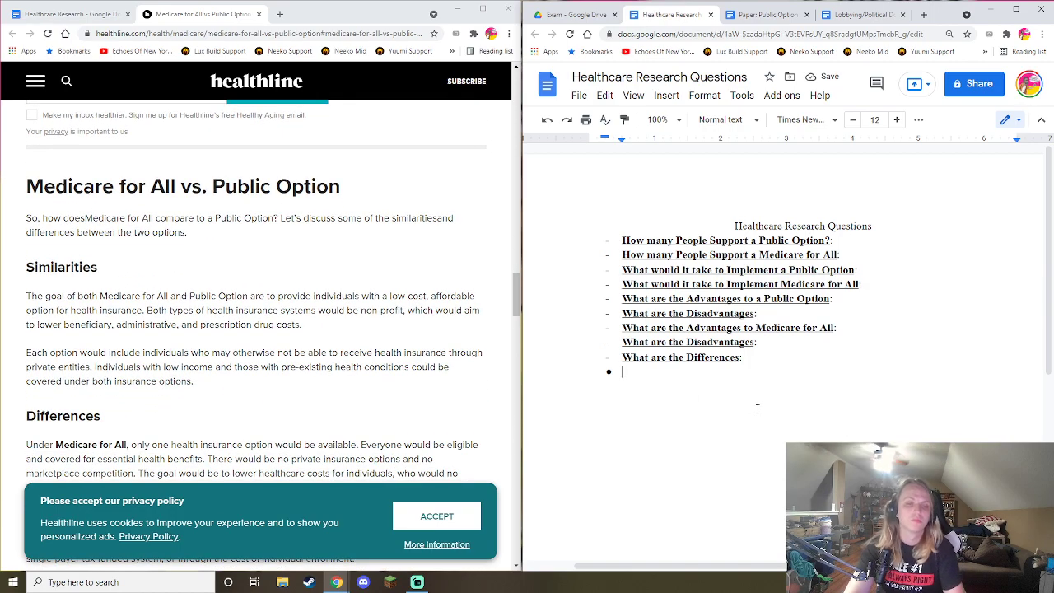
pyautogui.moveTo(761, 343); pyautogui.dragTo(786, 349)
pyautogui.press('Return')
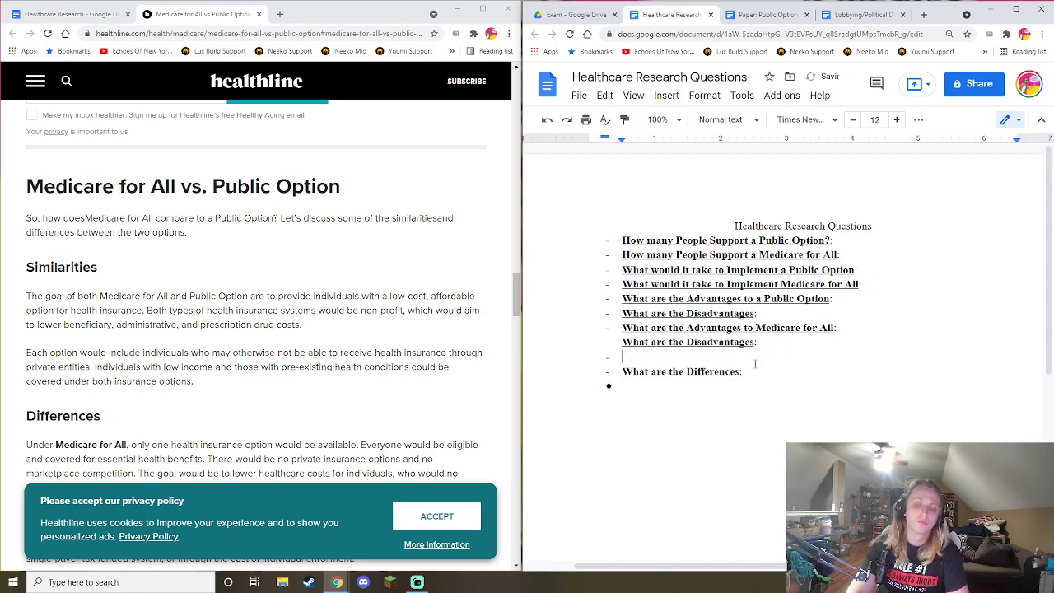
pyautogui.write('What are the Similtari')
pyautogui.press('BackSpace')
pyautogui.press('BackSpace')
pyautogui.press('BackSpace')
pyautogui.press('BackSpace')
pyautogui.write('aritiesb')
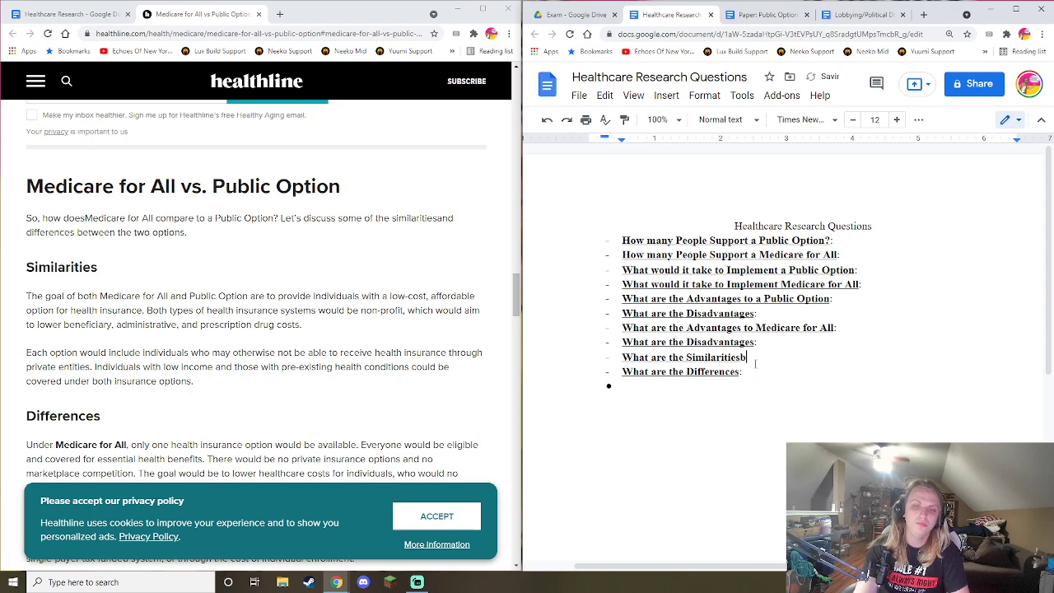
pyautogui.press('BackSpace')
pyautogui.write(':')
pyautogui.press('Return')
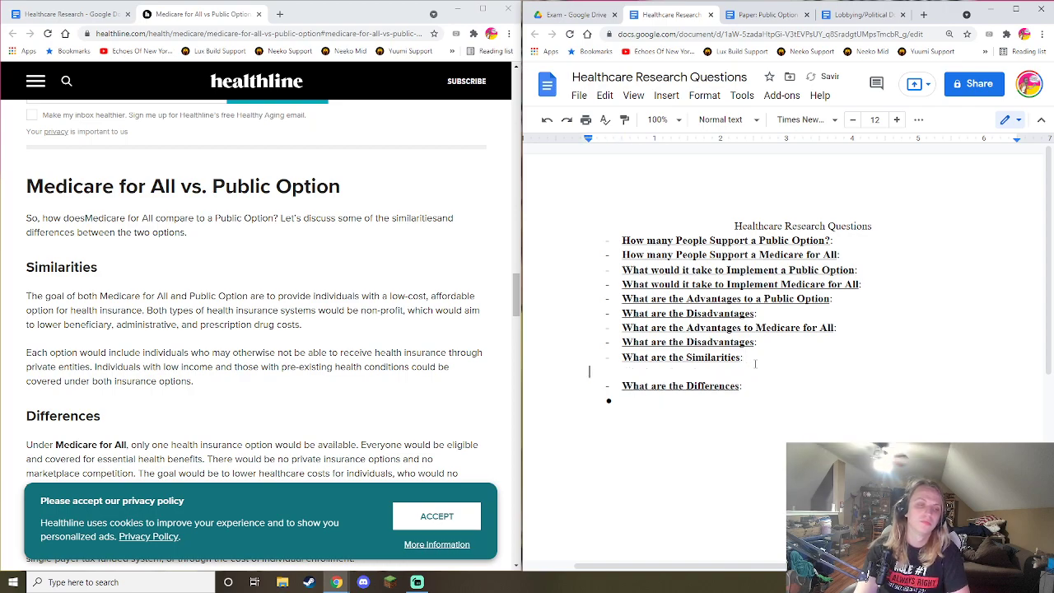
# Step: Write the first bulleted note under the Similarities question: "Low-cost affordable health insurance."
pyautogui.write('Low-cost ad')
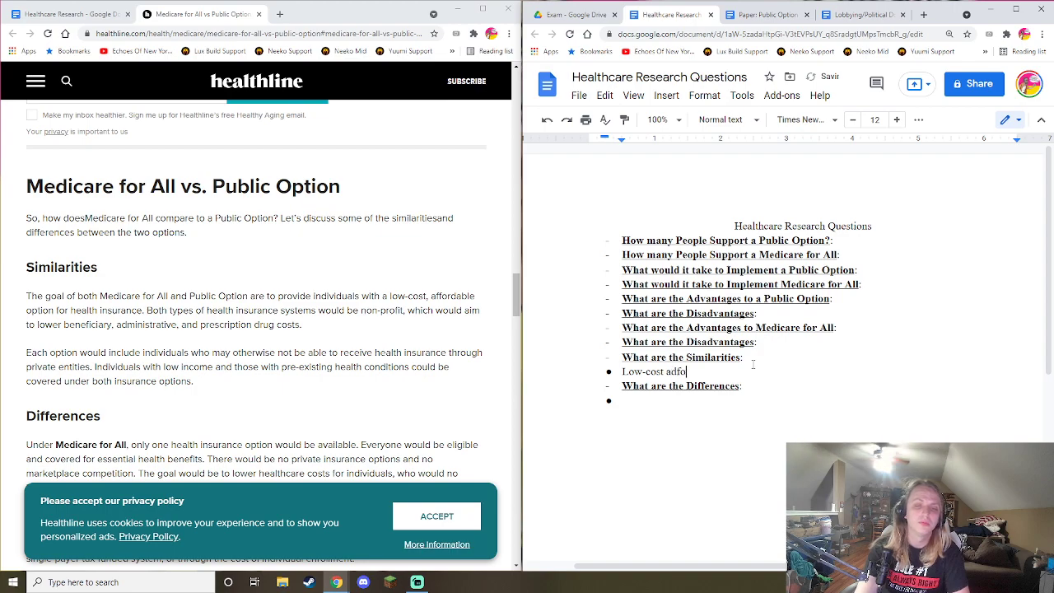
pyautogui.press('BackSpace')
pyautogui.write('ffordab')
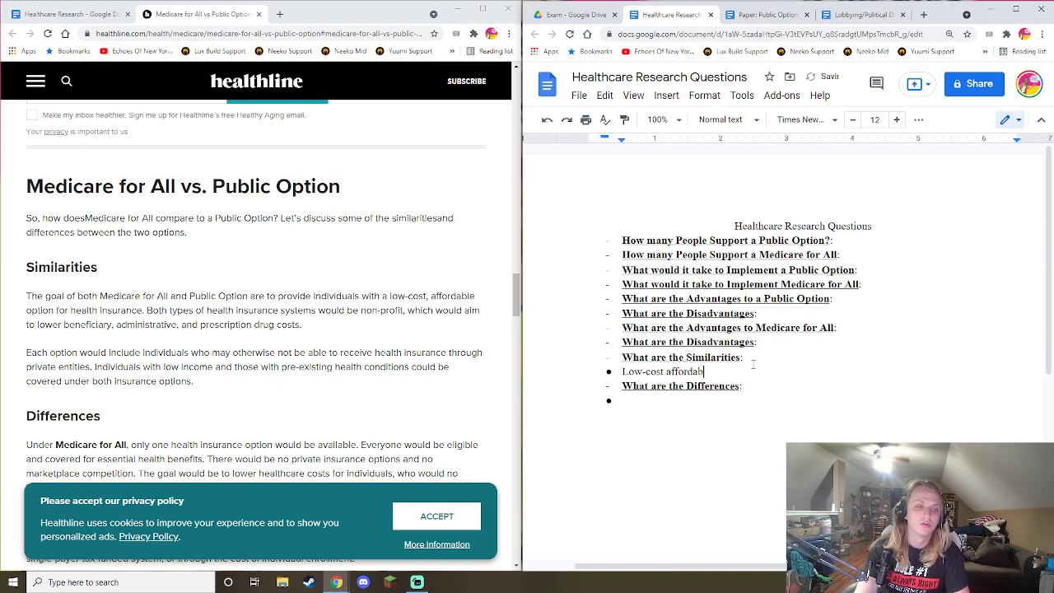
pyautogui.write('le health insurance.')
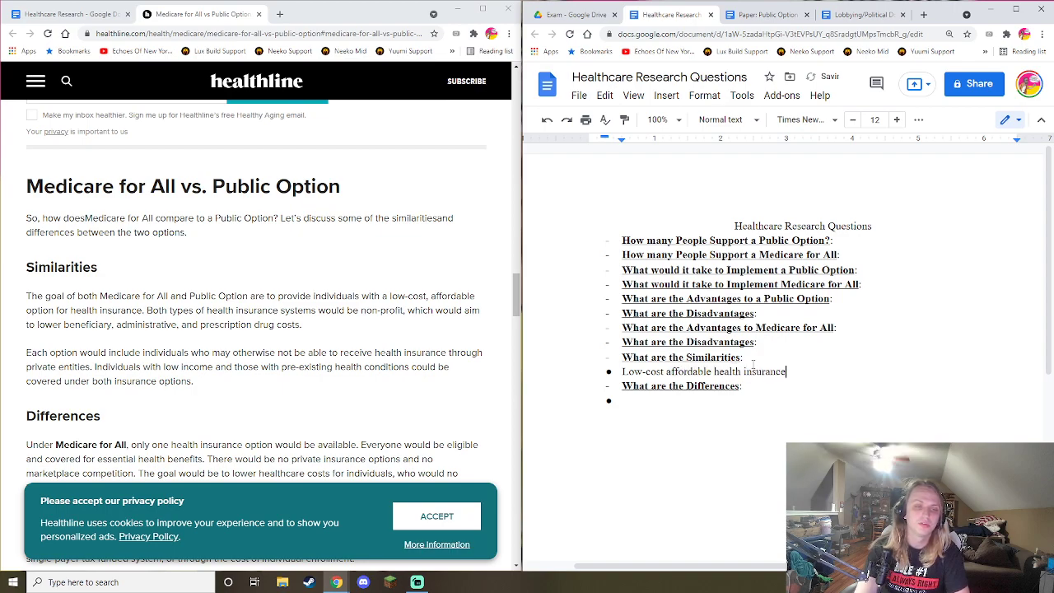
# Step: Add a second bullet under the Similarities question reading "Non-profit, lower drug costs."
pyautogui.press('Return')
pyautogui.write('Non-prof')
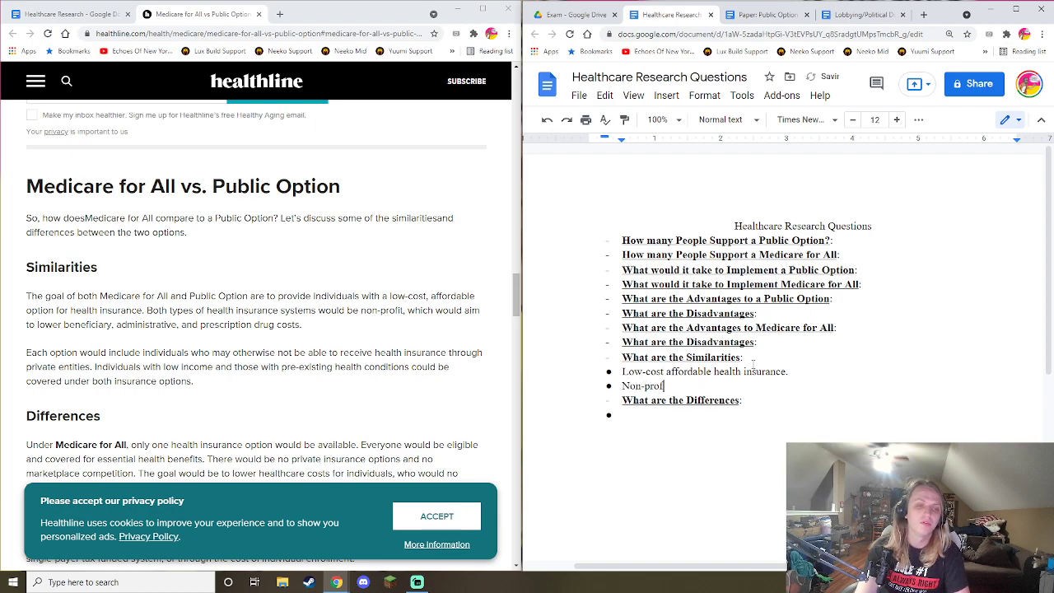
pyautogui.write('it, lower ')
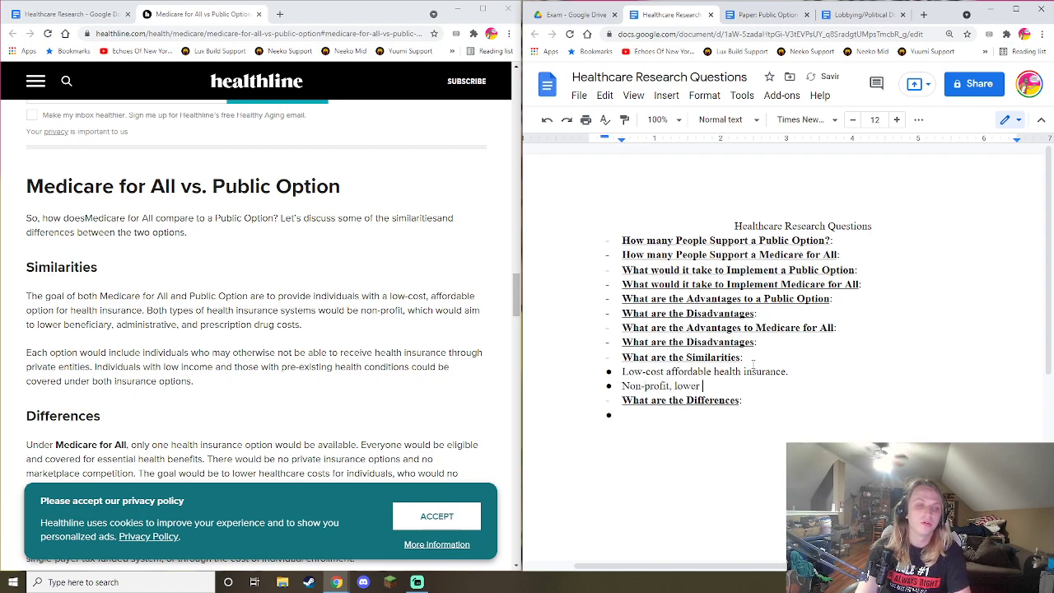
pyautogui.write('d')
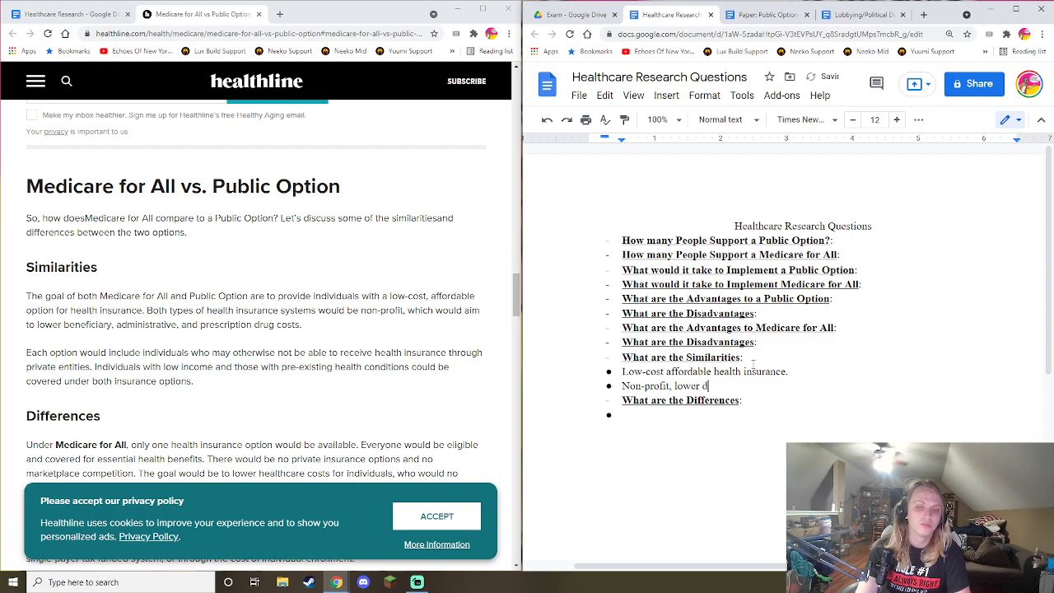
pyautogui.write('rug costs.')
# Step: Add a third Similarities bullet reading "Include individuals unable to receive health insurance privately."
pyautogui.press('Return')
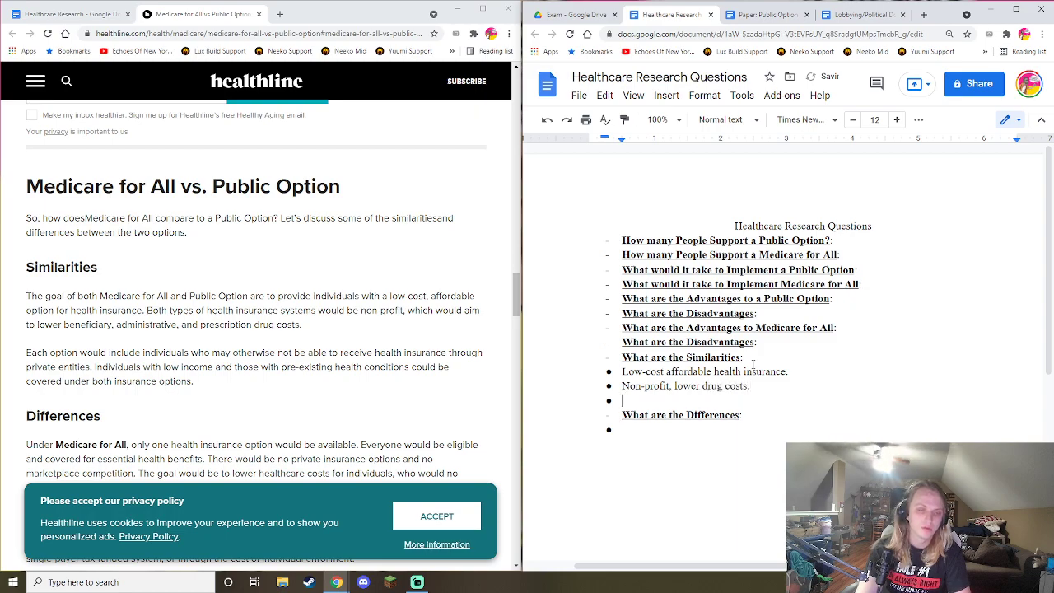
pyautogui.write('Include individuals unab')
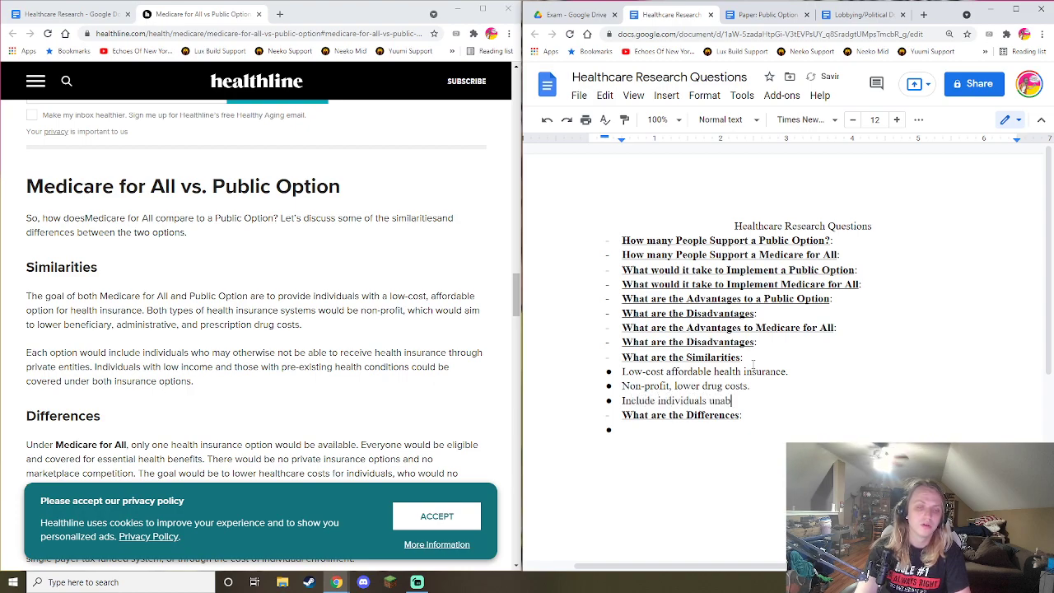
pyautogui.write('le to receive health insurance privately.')
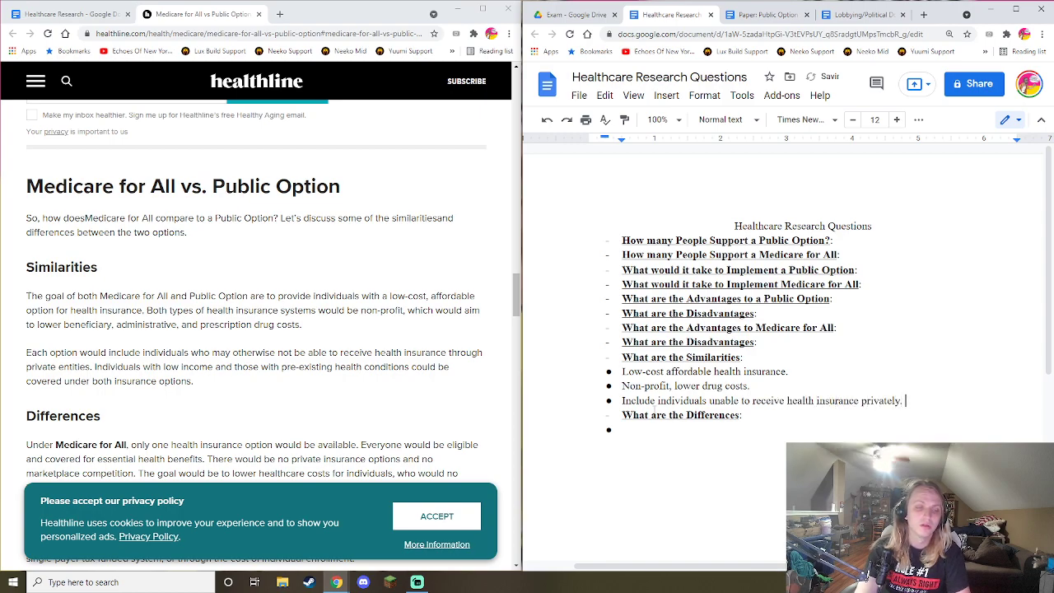
# Step: Using the article's Differences section, fill the empty Differences bullet with "Medicare for All -> one health insurance option for everyone."
pyautogui.click(689, 458)
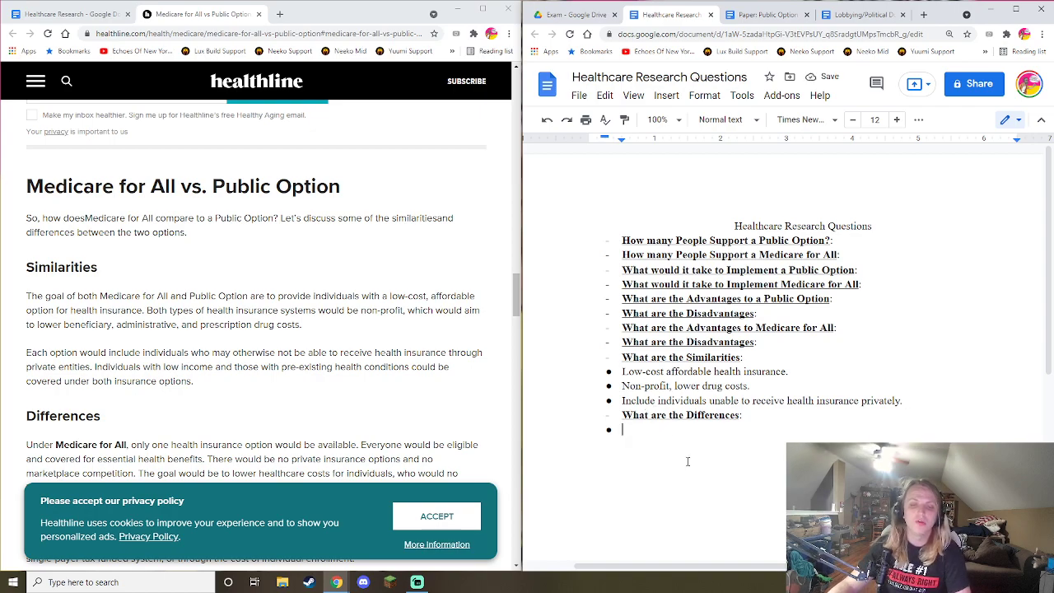
pyautogui.scroll(-2, 402, 336)
pyautogui.write('M')
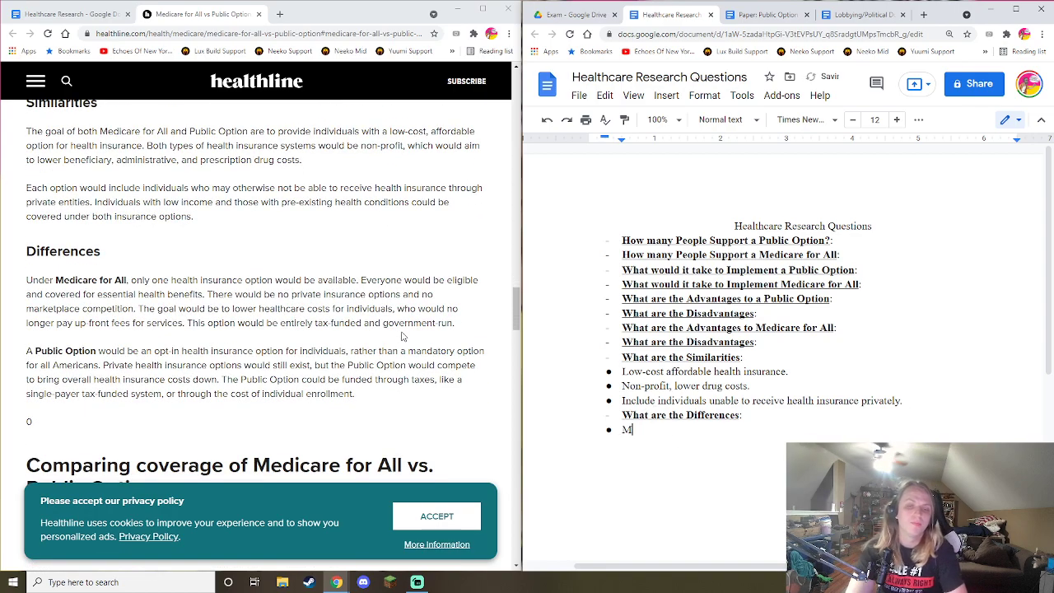
pyautogui.write('edicare for All')
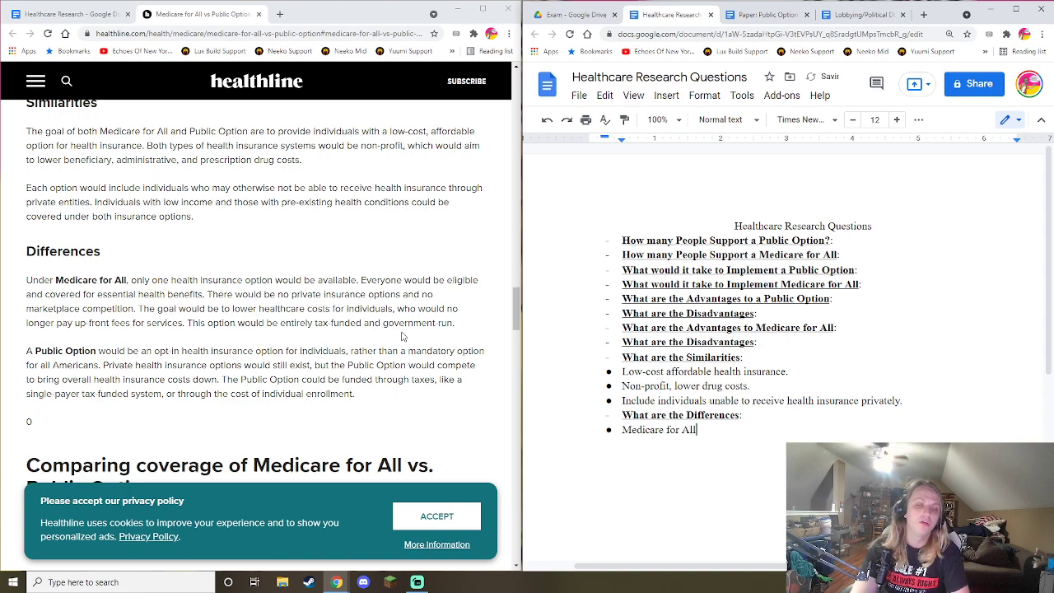
pyautogui.write(' -> one hea')
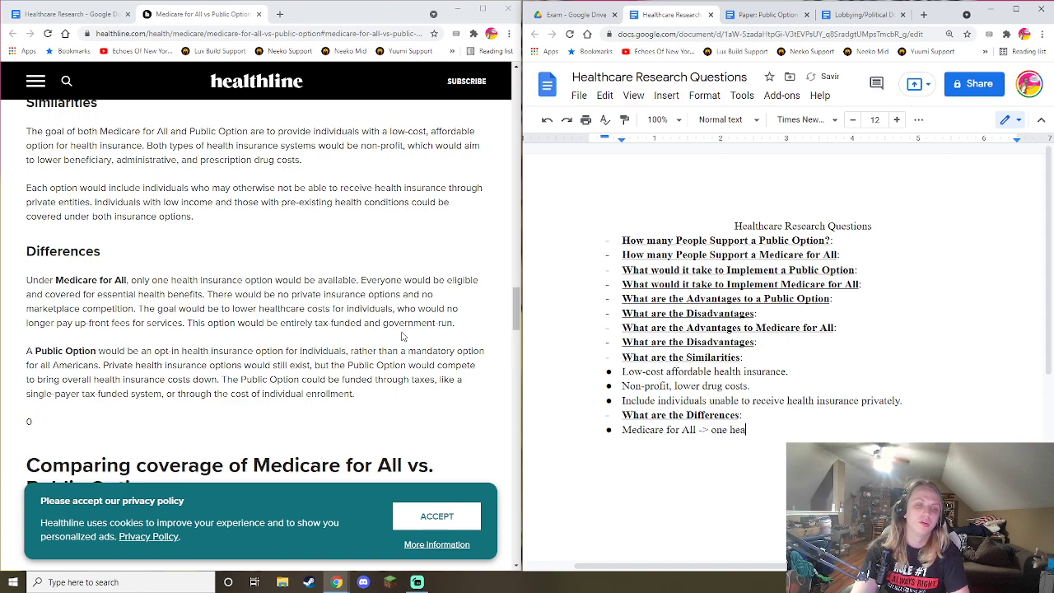
pyautogui.write('lth insurance option for everyone.')
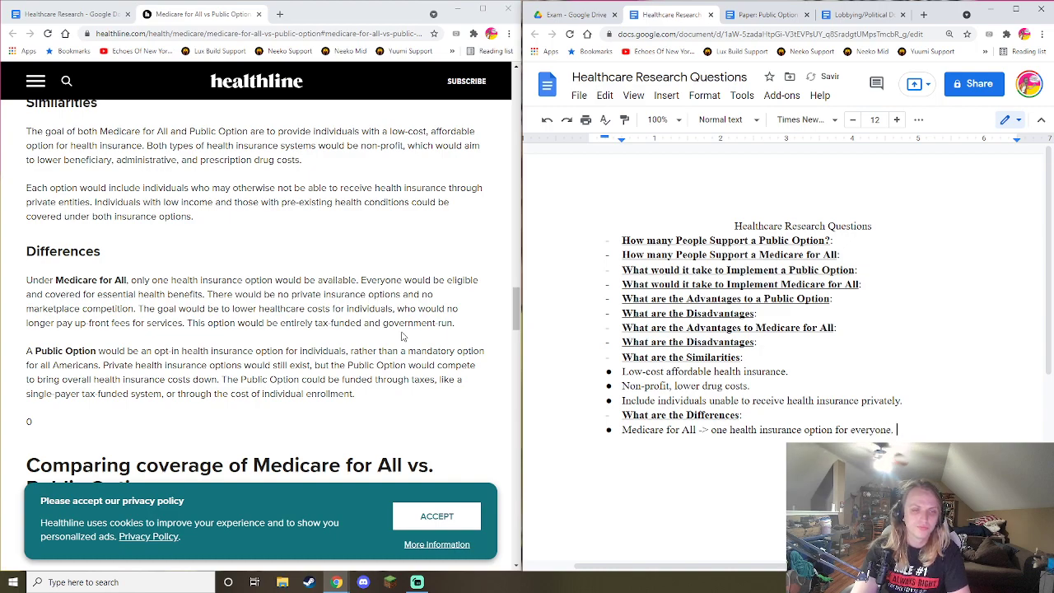
# Step: Extend the Medicare for All bullet with "No private insurance, no marketplace competition." and a note that it is tax-funded
pyautogui.write(' No private insurance,')
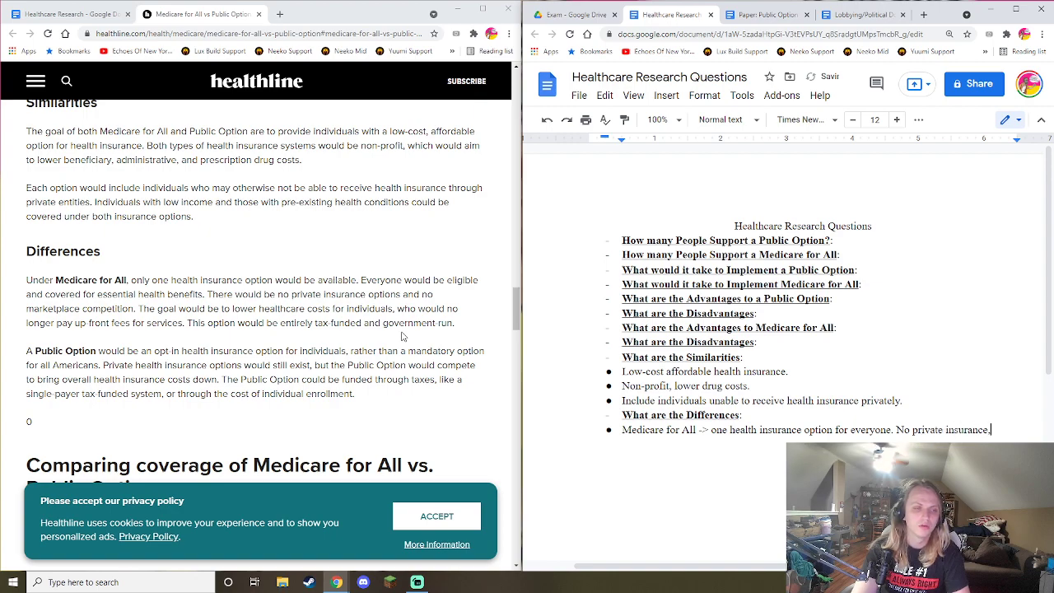
pyautogui.write(' no marketplac')
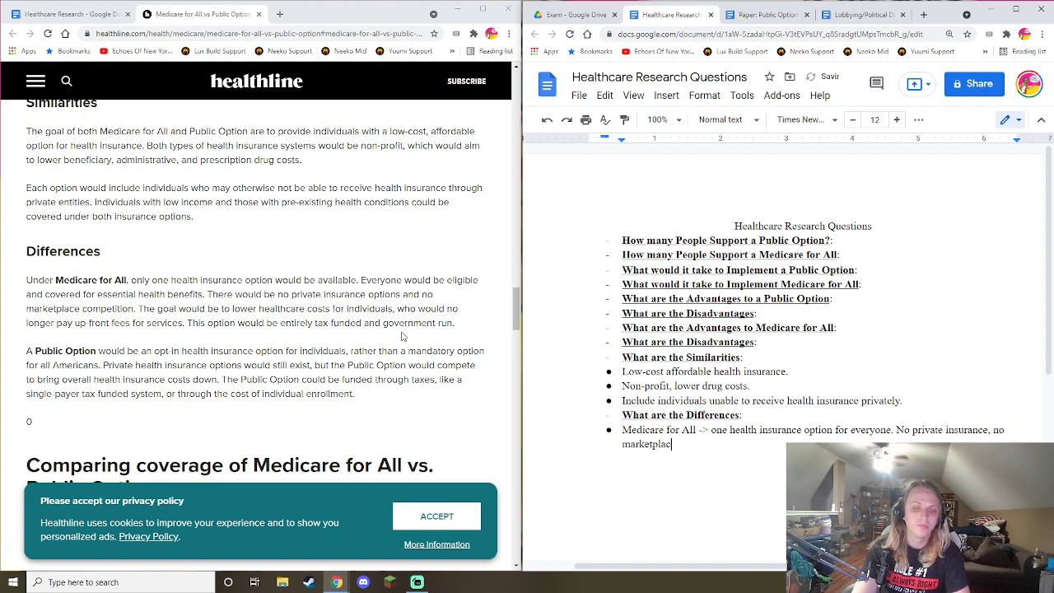
pyautogui.write('e competition')
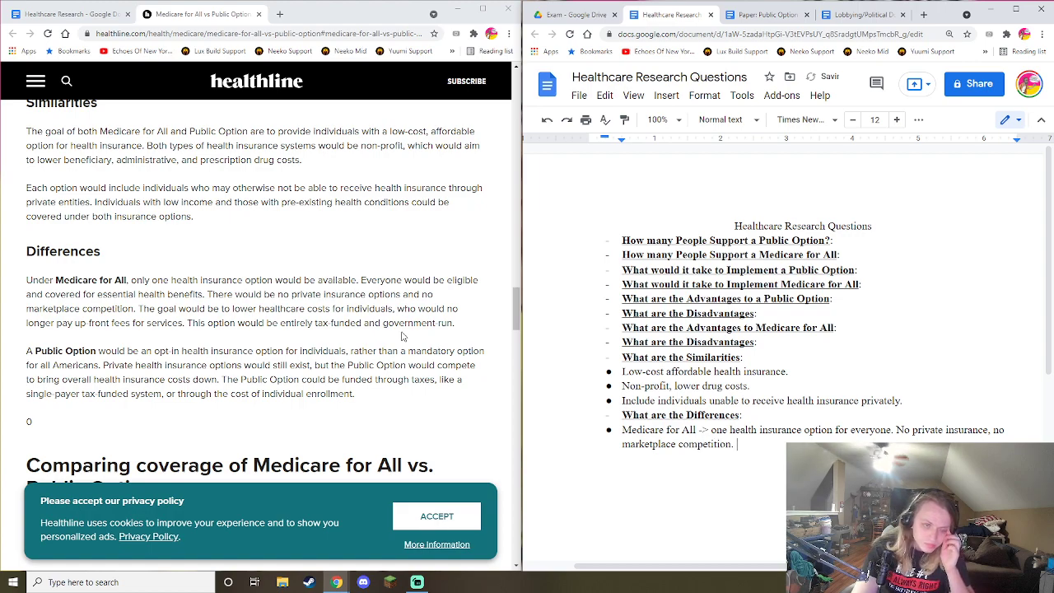
pyautogui.write('. Tax-funded')
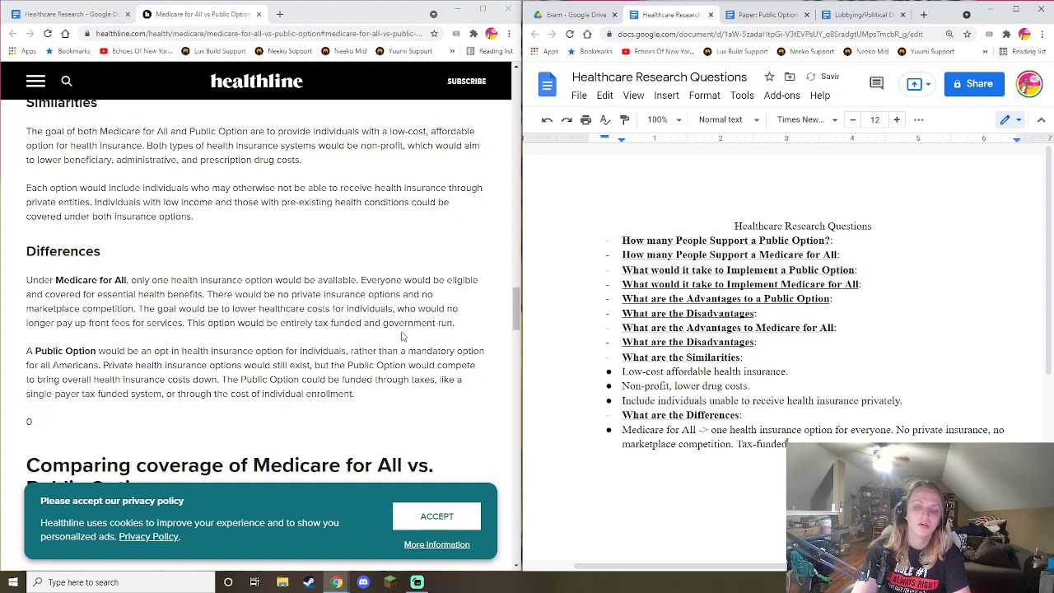
pyautogui.write('ment')
# Step: Add a Differences bullet: "Public Option -> opt-in, rather than mandatory. Public Option would compete to drive costs down. Could fund through taxes or cost of individual enrollment."
pyautogui.press('Return')
pyautogui.write('Public Option -')
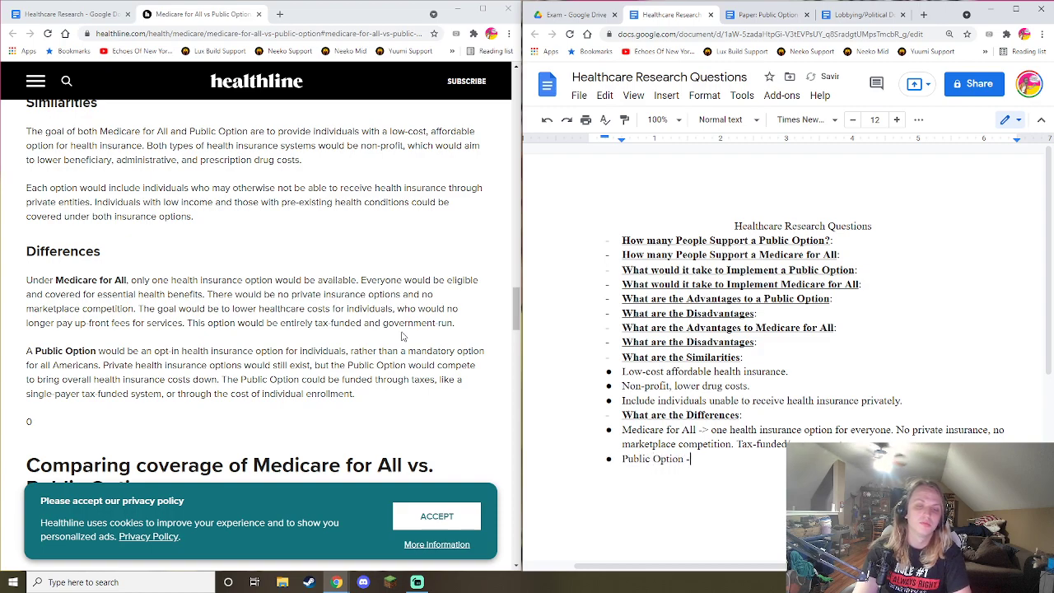
pyautogui.write('> opt-in')
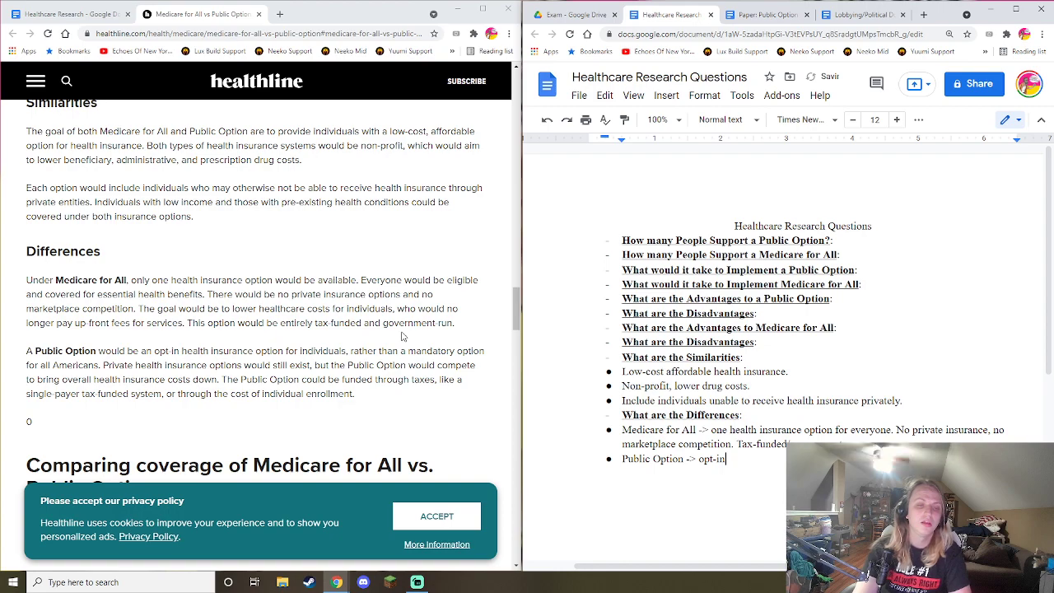
pyautogui.write(', rather than m')
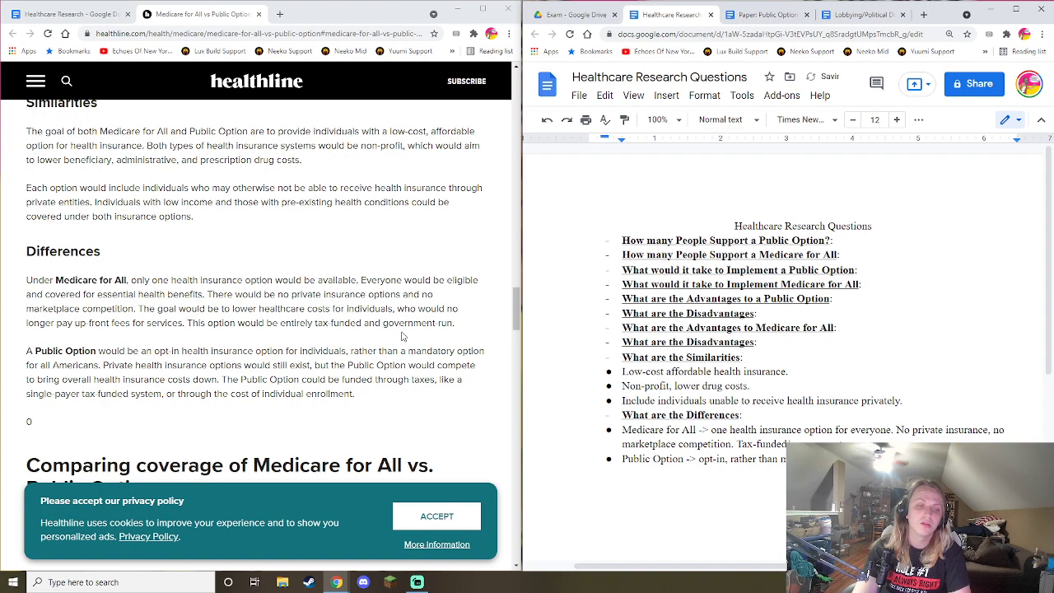
pyautogui.write('costs down.')
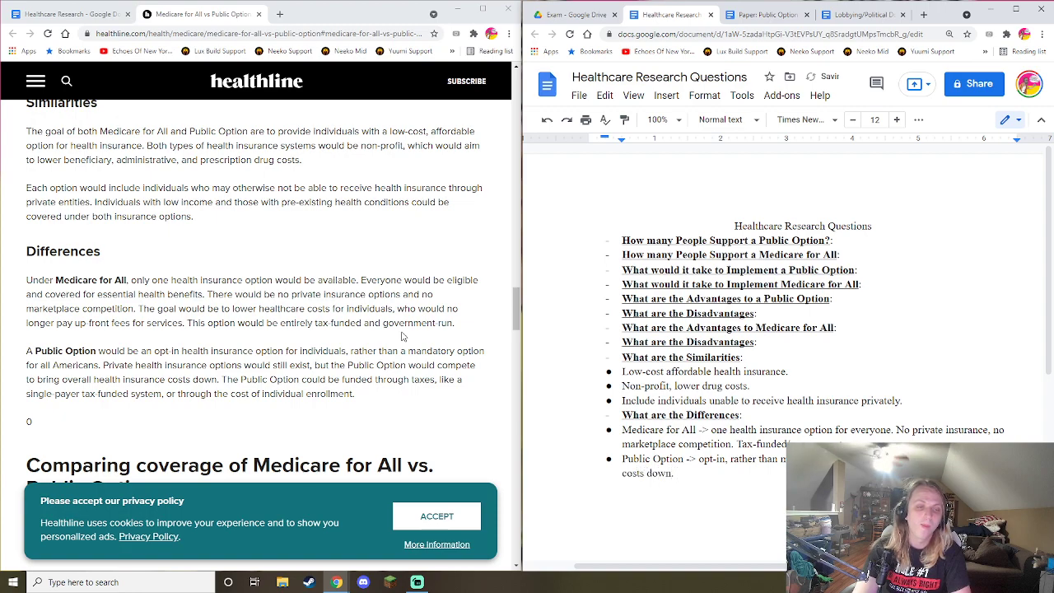
pyautogui.write(' Could fu')
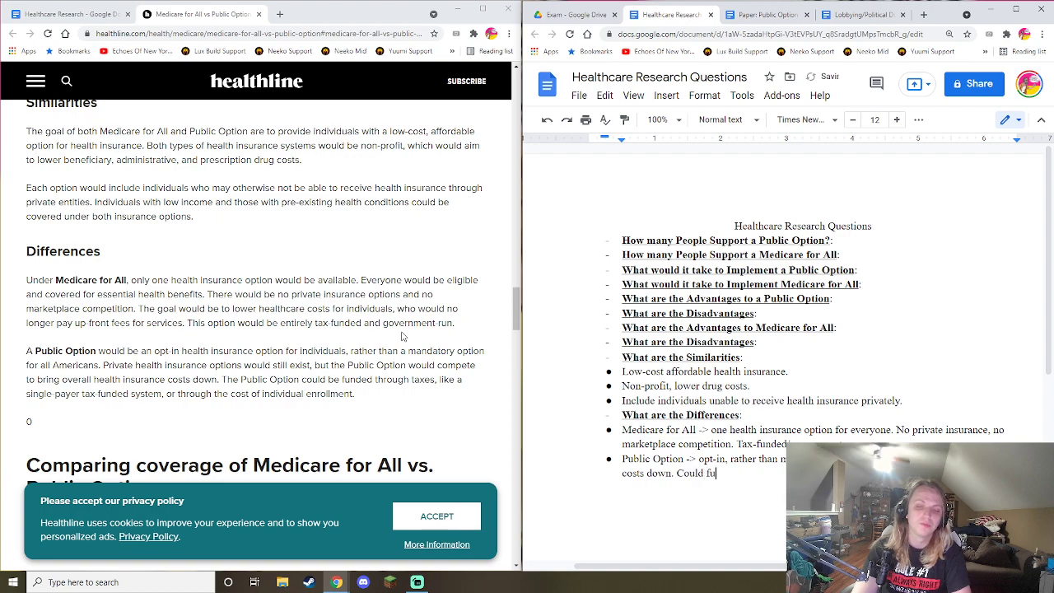
pyautogui.write('nd through taxes')
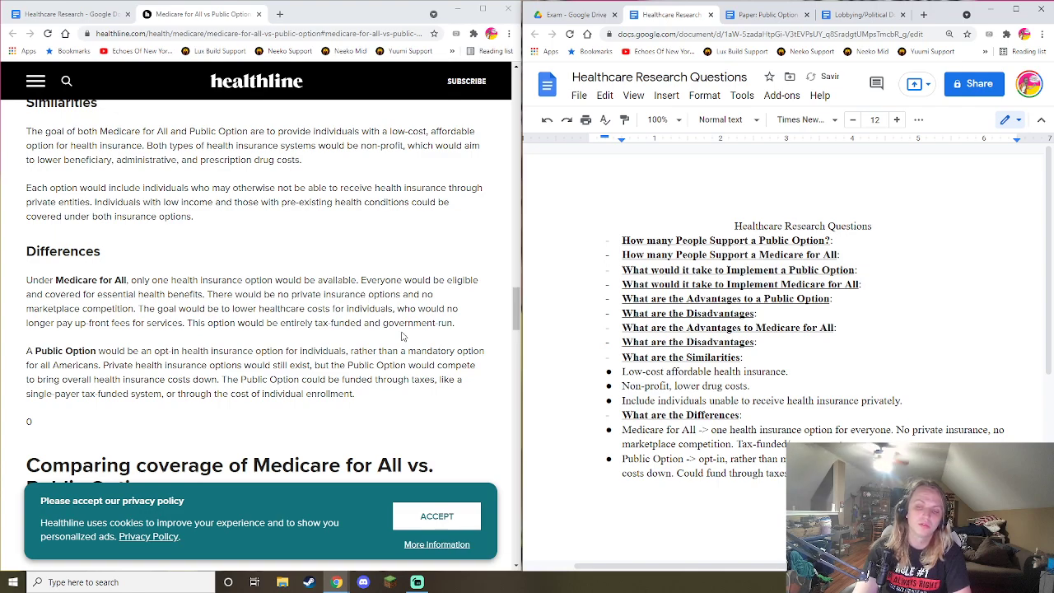
# Step: Skim the Healthline article's coverage comparison and takeaway sections, and close the article
pyautogui.scroll(-4, 444, 352)
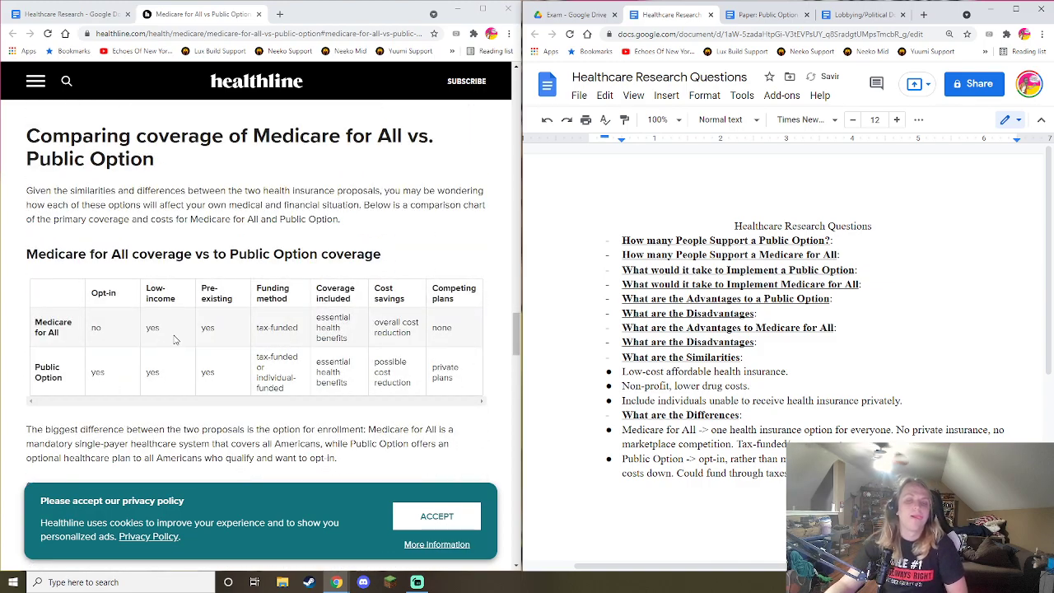
pyautogui.scroll(-3, 267, 323)
pyautogui.scroll(5, 275, 317)
pyautogui.scroll(3, 288, 320)
pyautogui.scroll(-12, 292, 317)
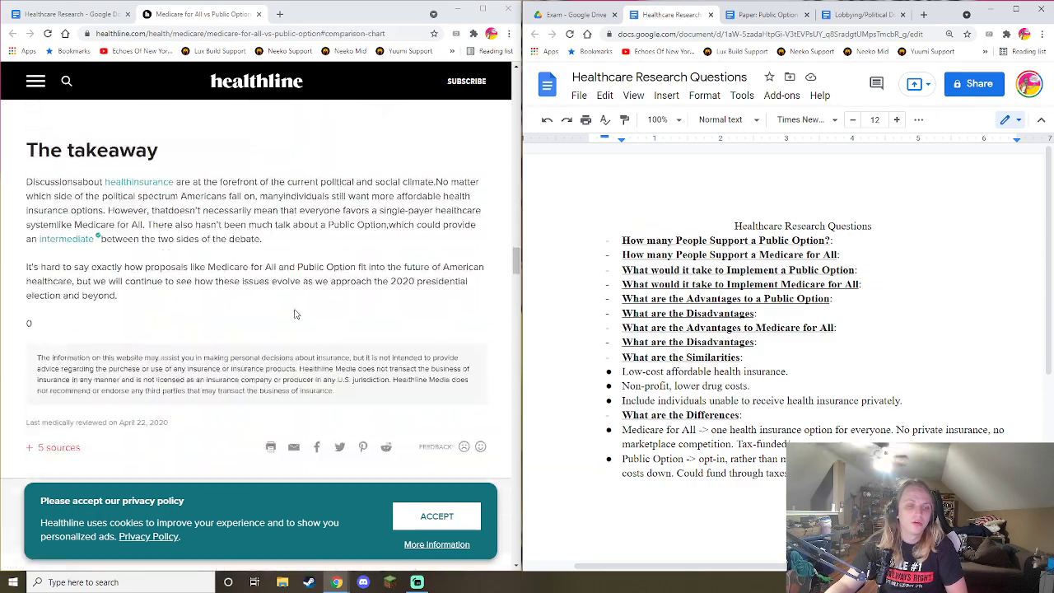
pyautogui.click(258, 14)
# Step: Open the Health Affairs link under "Medicare for All: An Analysis of Key Policy Issues" in the Healthcare Research document
pyautogui.scroll(-20, 183, 283)
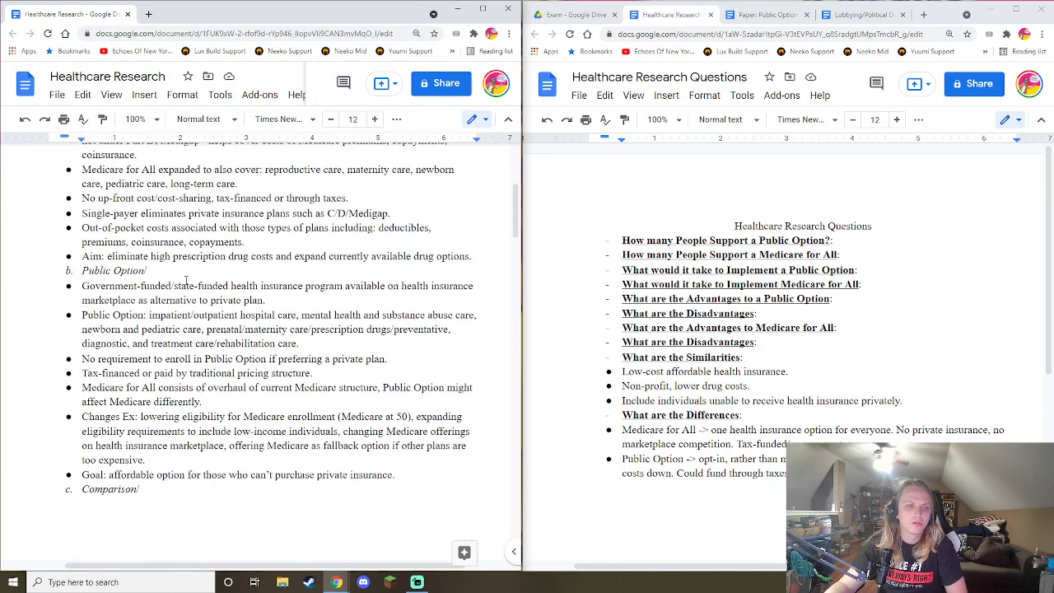
pyautogui.scroll(-3, 192, 278)
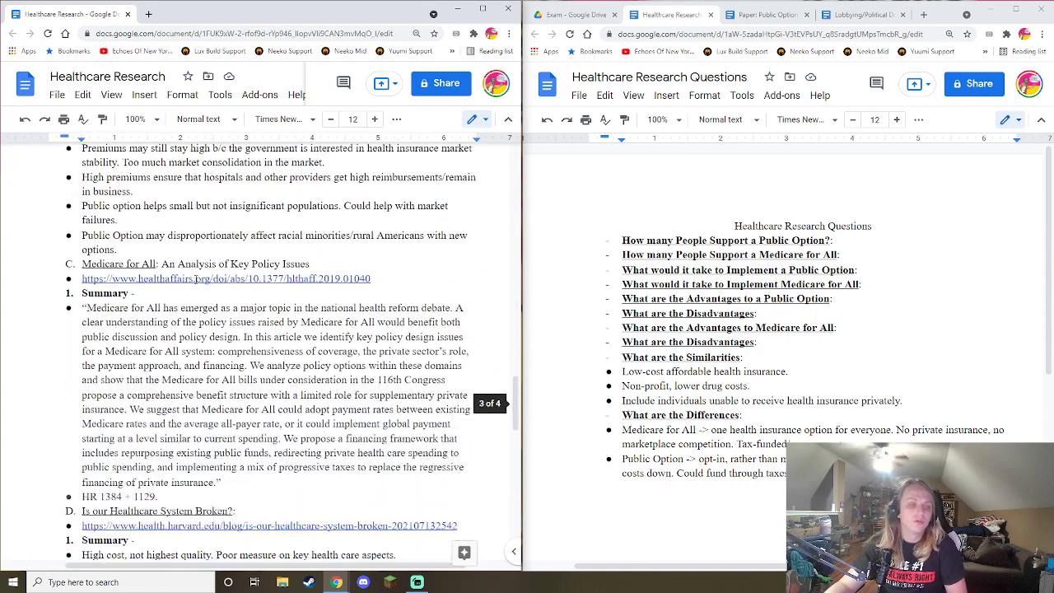
pyautogui.click(180, 260)
pyautogui.click(183, 281)
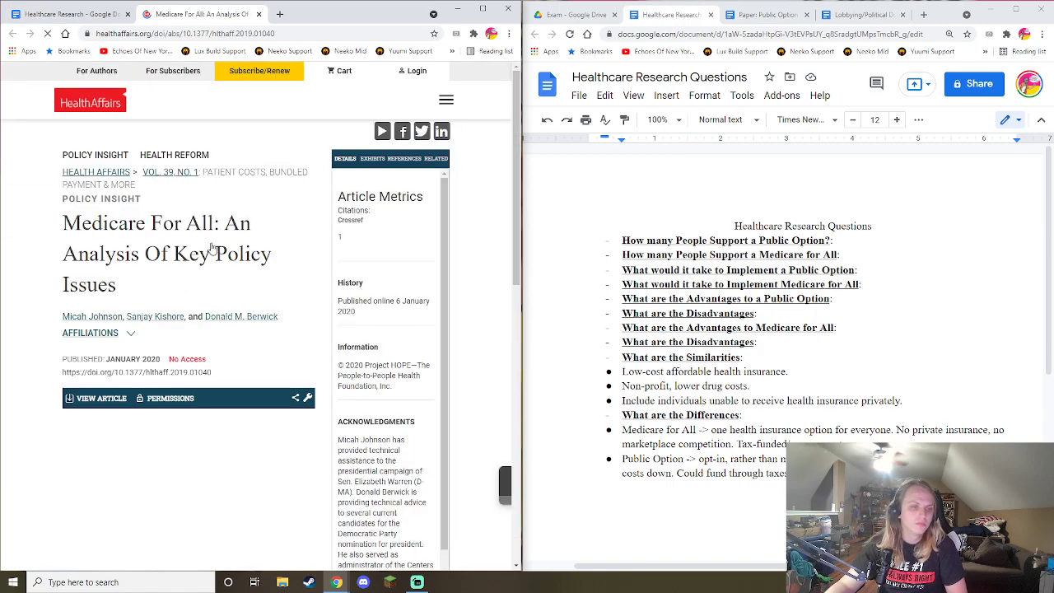
# Step: Examine the Health Affairs article page for its abstract and for access to the full text
pyautogui.scroll(-2, 265, 209)
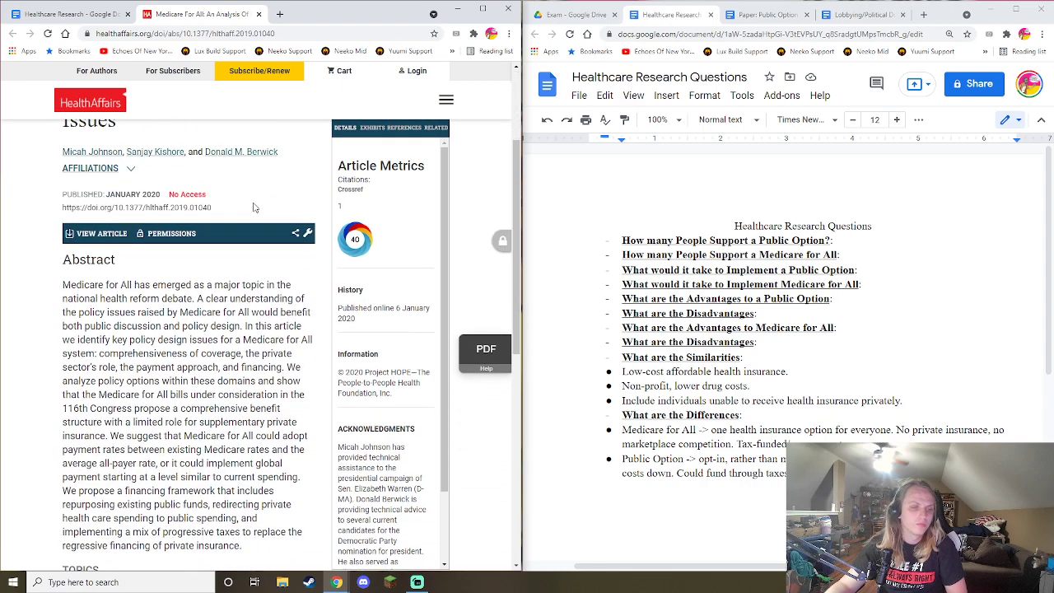
pyautogui.scroll(-2, 260, 251)
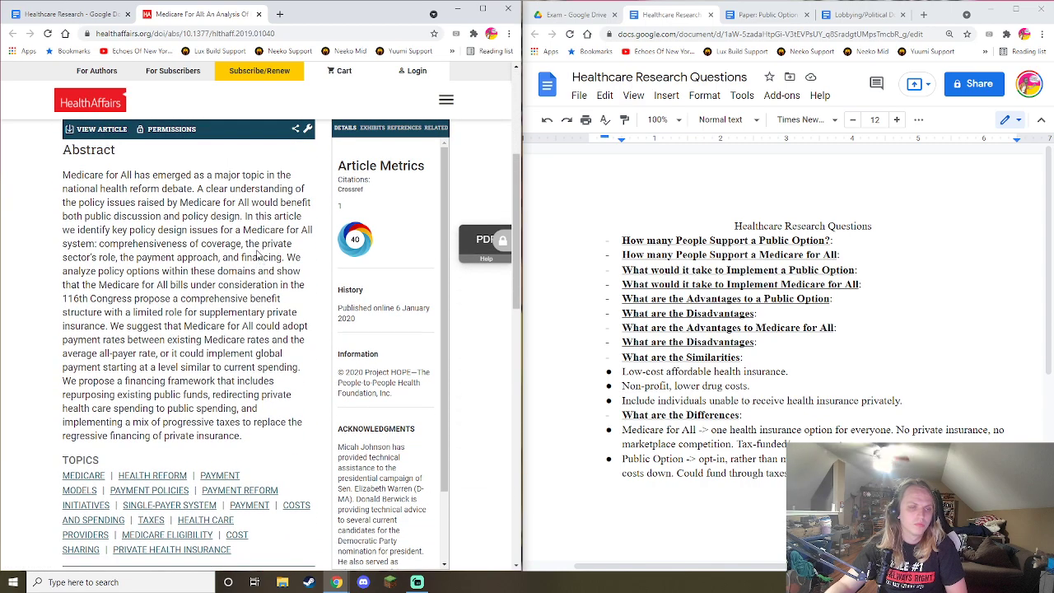
pyautogui.scroll(4, 265, 227)
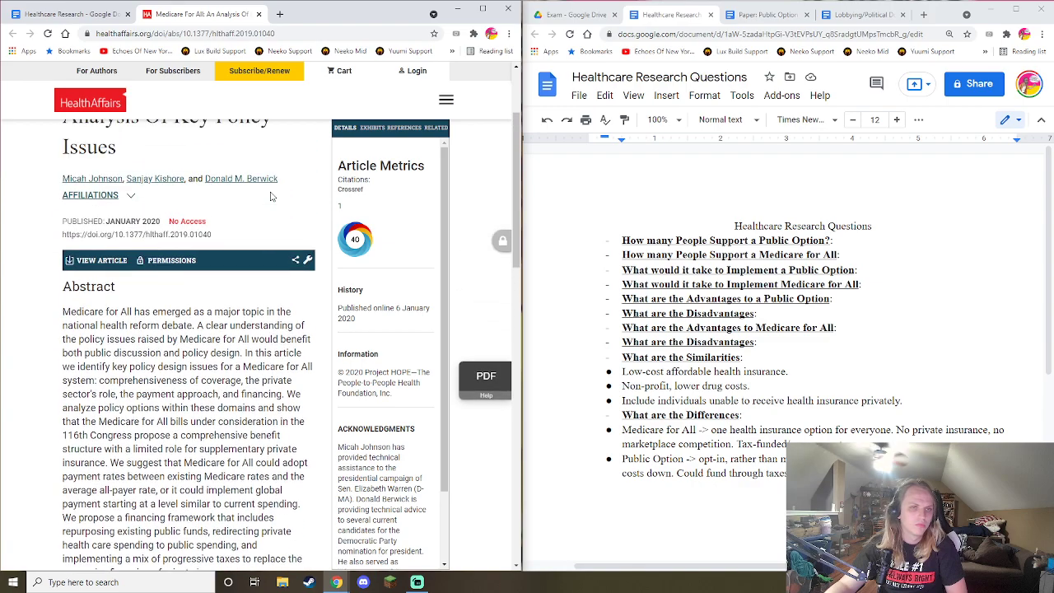
pyautogui.scroll(-3, 276, 198)
pyautogui.scroll(-2, 277, 198)
pyautogui.scroll(4, 277, 198)
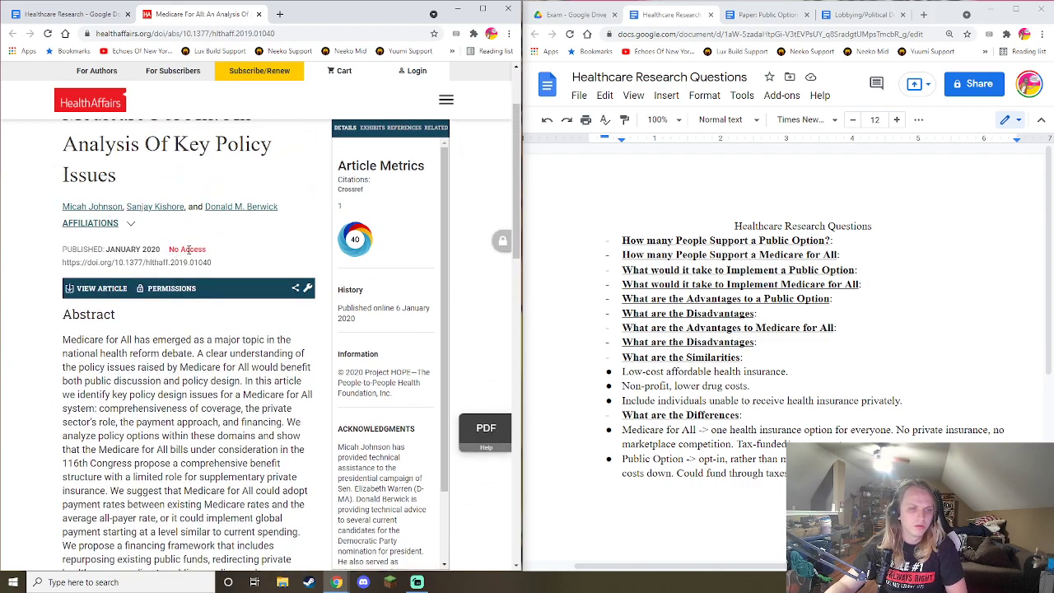
pyautogui.scroll(-5, 123, 270)
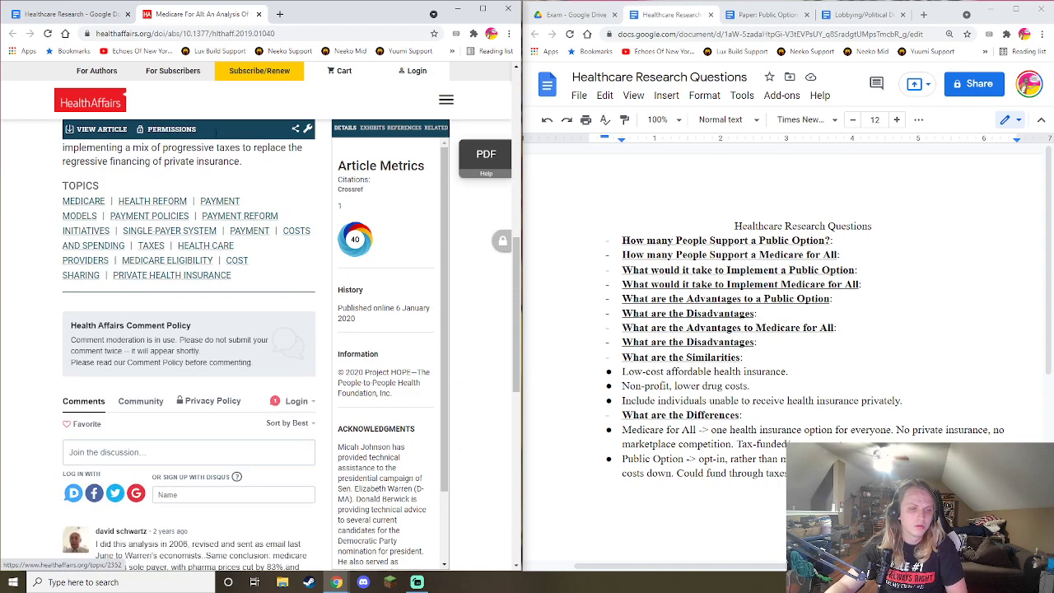
# Step: Copy the Health Affairs article's URL and use it to look up the full paper on Sci-Hub
pyautogui.click(221, 33)
pyautogui.rightClick(219, 35)
pyautogui.click(247, 98)
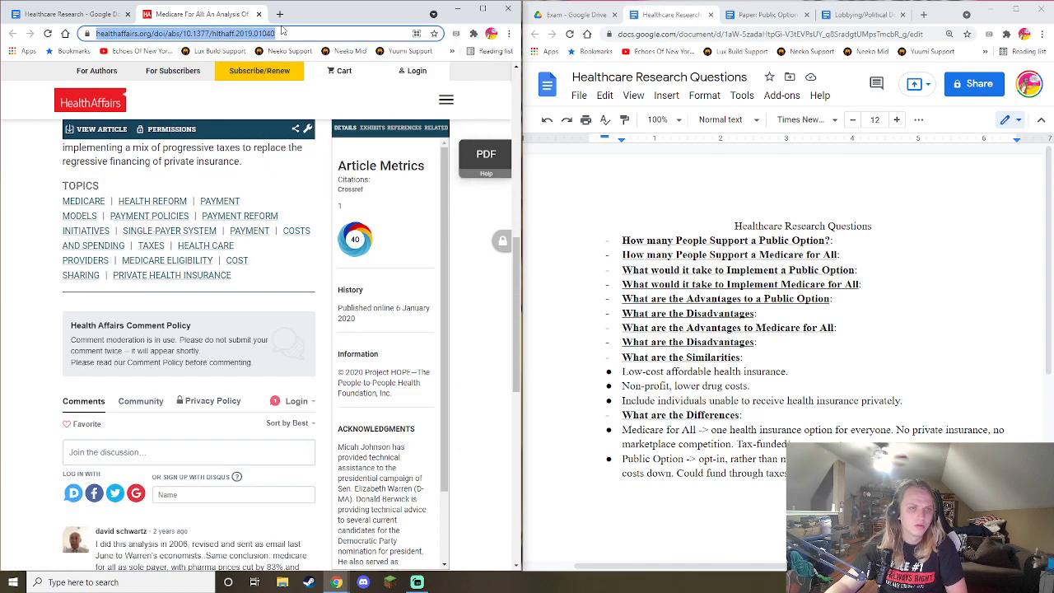
pyautogui.click(280, 14)
pyautogui.write('sci')
pyautogui.press('Return')
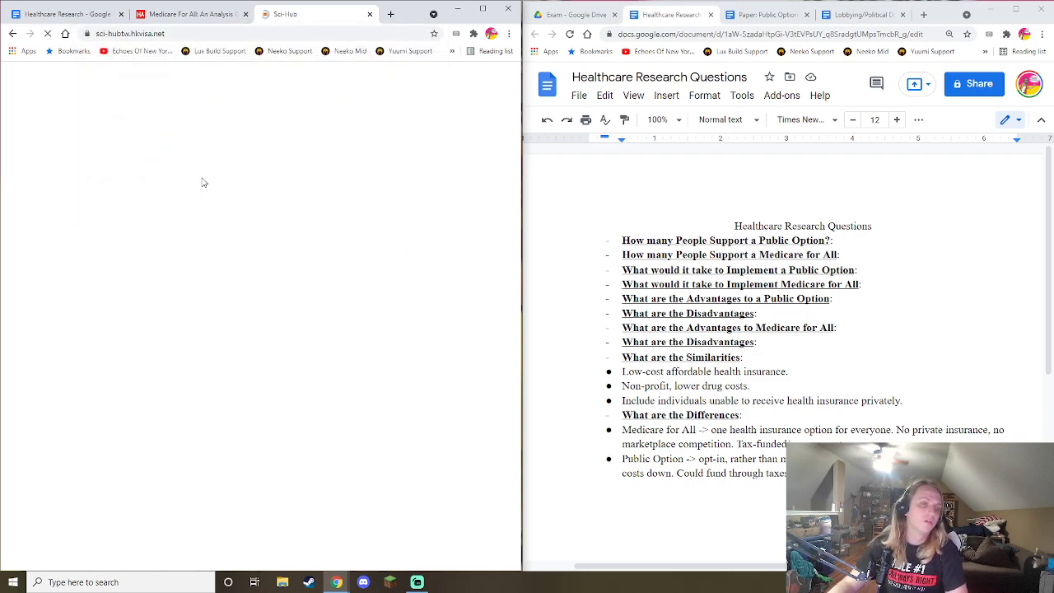
pyautogui.hotkey('ctrl', 'v')
pyautogui.click(475, 381)
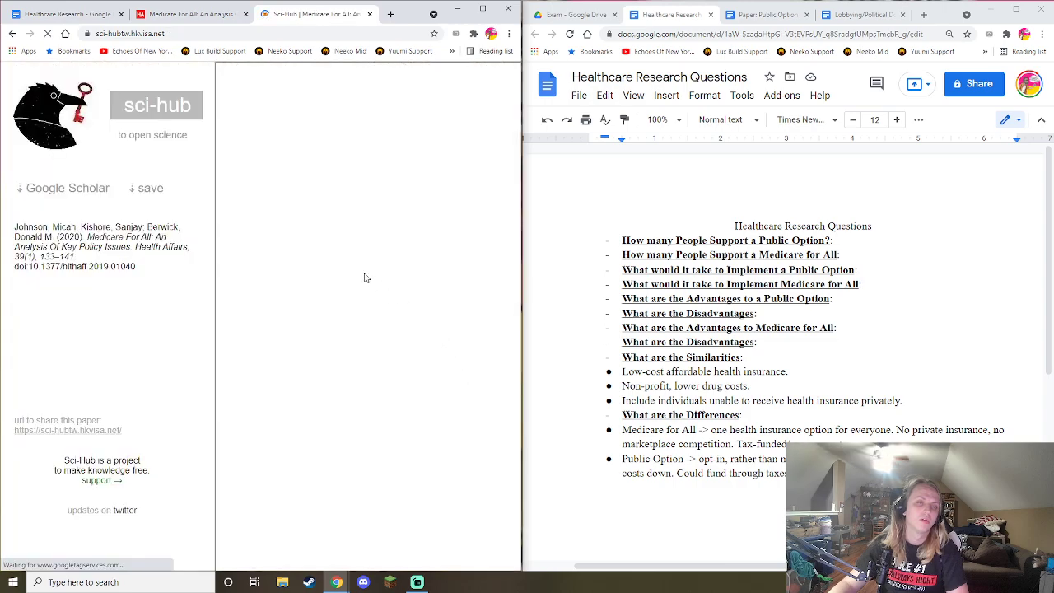
# Step: Close the Health Affairs page and bring the Healthcare Research Questions document into the paper's browser window, maximized
pyautogui.click(245, 14)
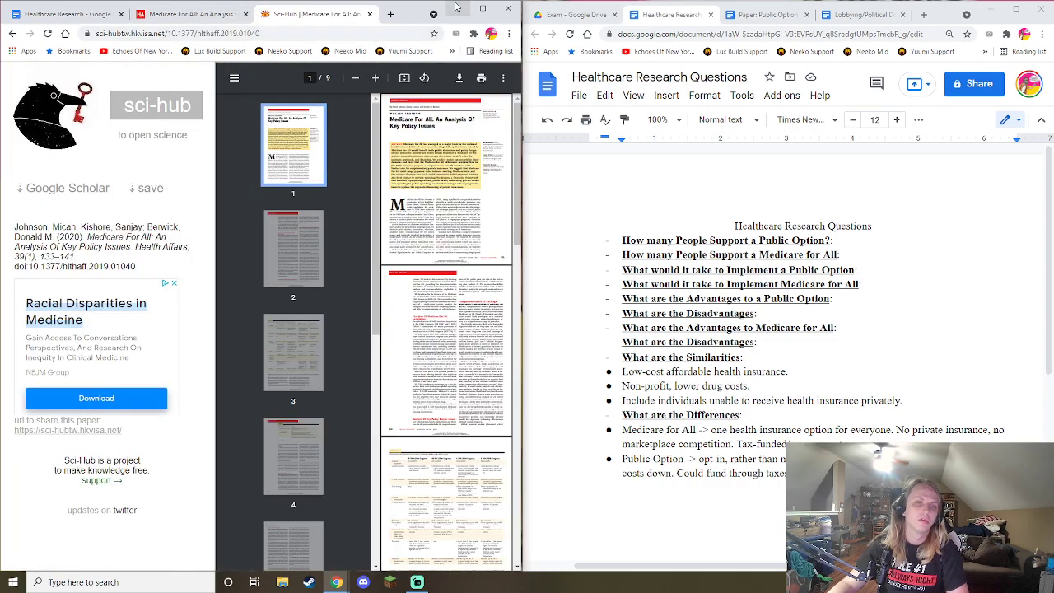
pyautogui.click(479, 9)
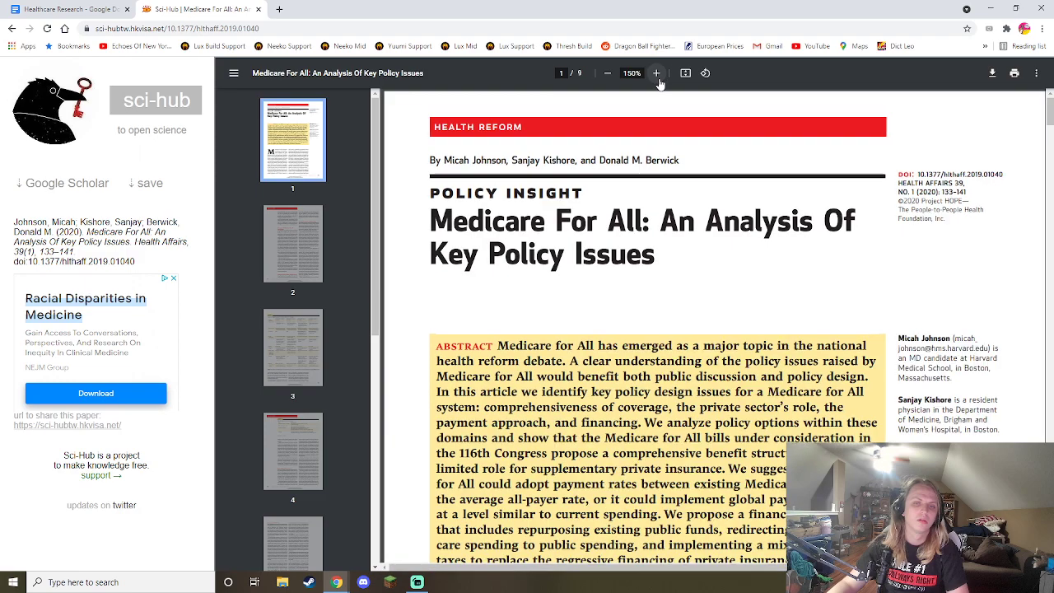
pyautogui.press('super+Left')
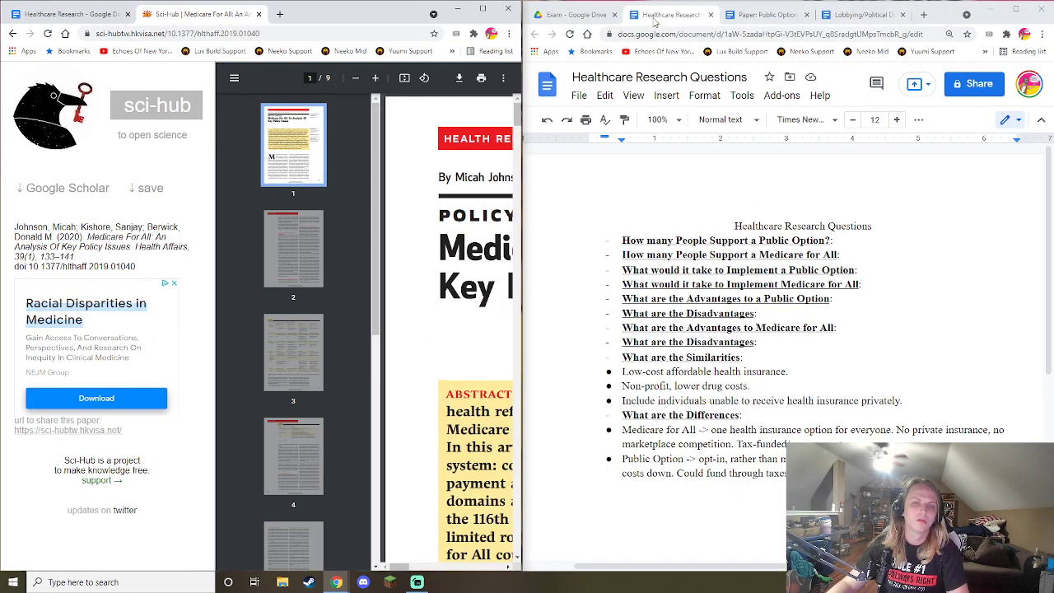
pyautogui.moveTo(664, 14); pyautogui.dragTo(323, 18)
pyautogui.click(481, 9)
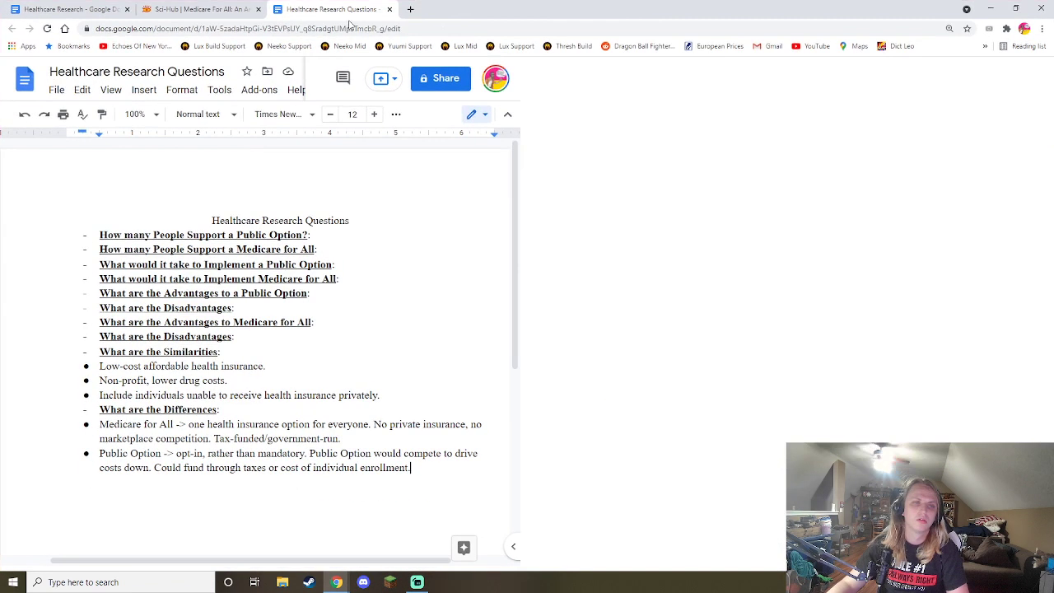
# Step: Read the Medicare for All paper's abstract, introduction and "Overview Of Medicare For All Legislation" section
pyautogui.click(198, 9)
pyautogui.scroll(-2, 642, 253)
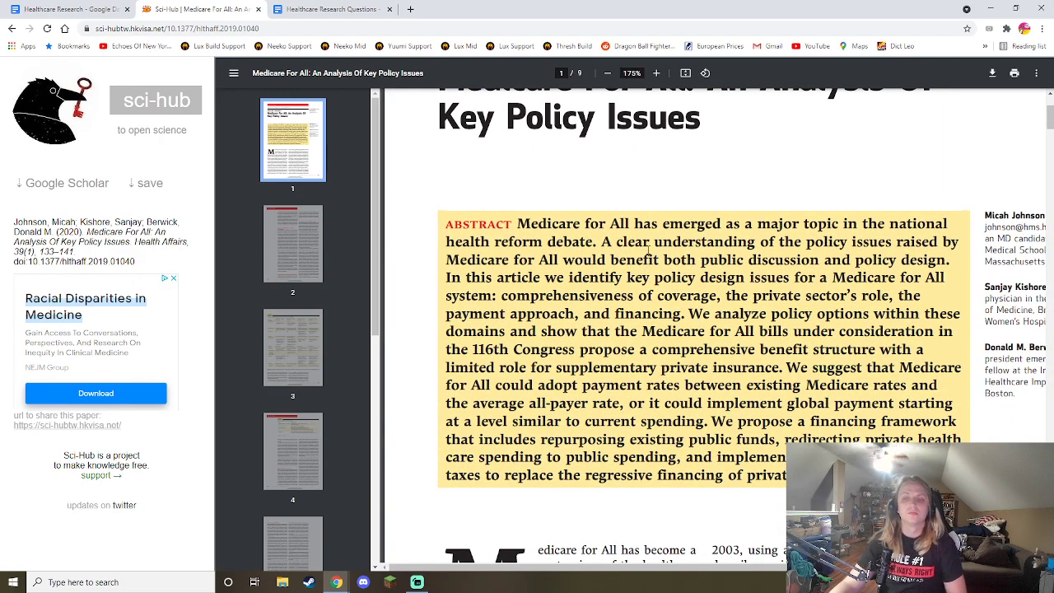
pyautogui.scroll(-4, 644, 243)
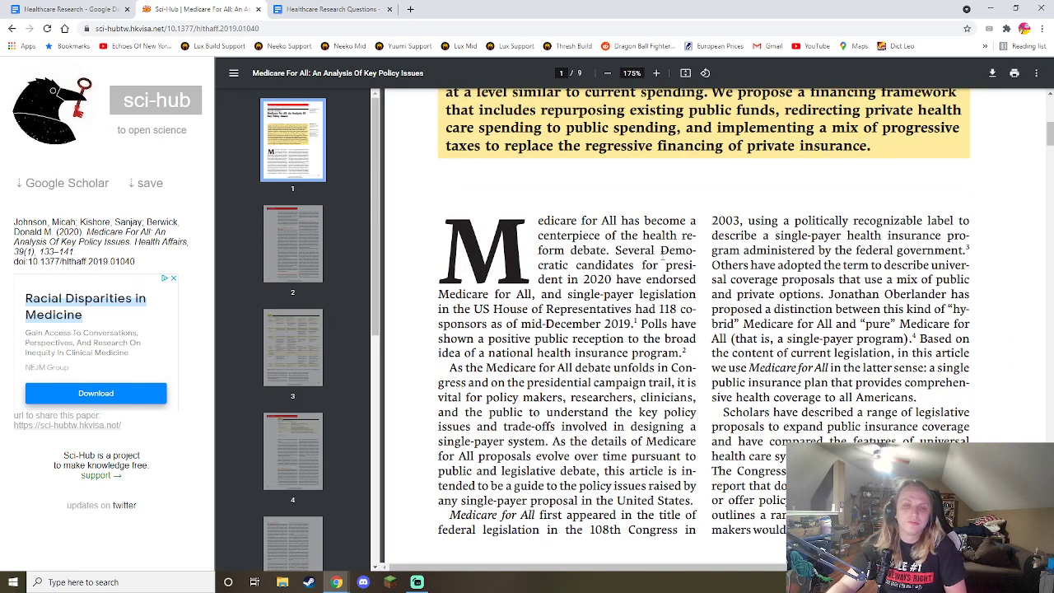
pyautogui.scroll(-1, 658, 254)
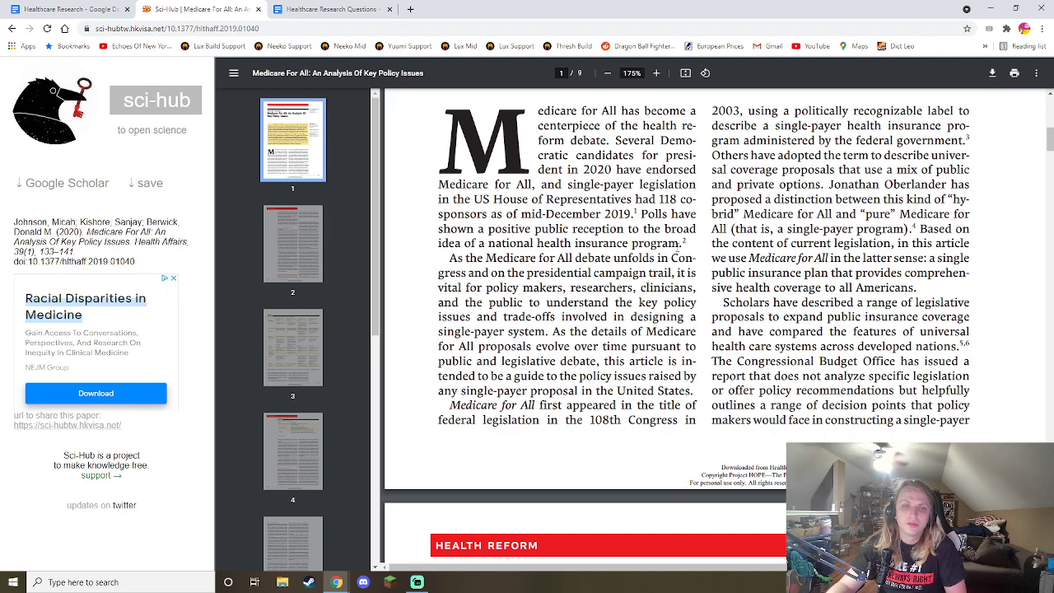
pyautogui.scroll(-1, 680, 245)
pyautogui.scroll(1, 680, 244)
pyautogui.scroll(-1, 677, 247)
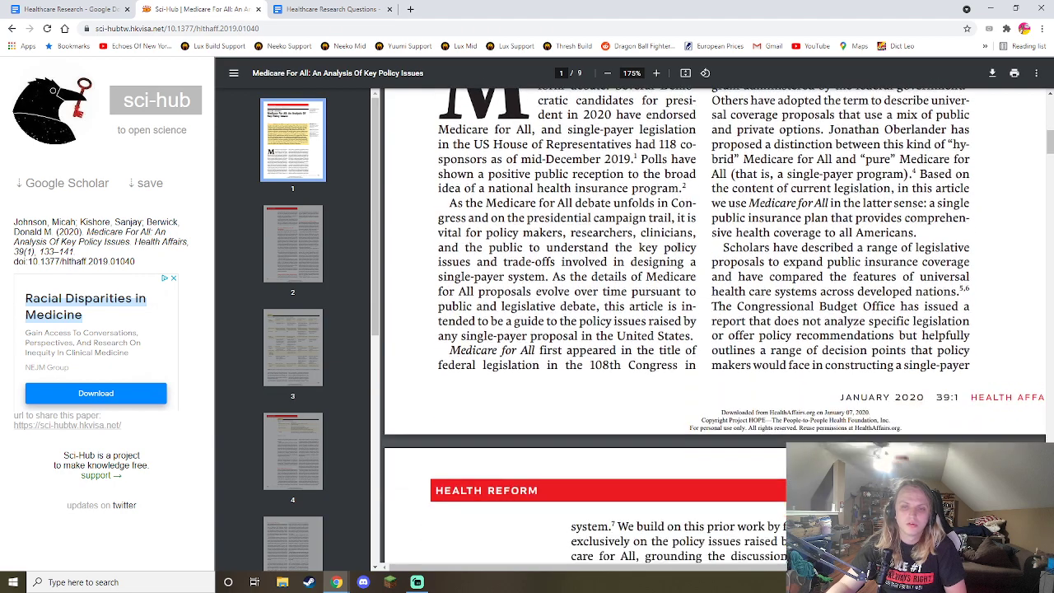
pyautogui.scroll(-1, 679, 245)
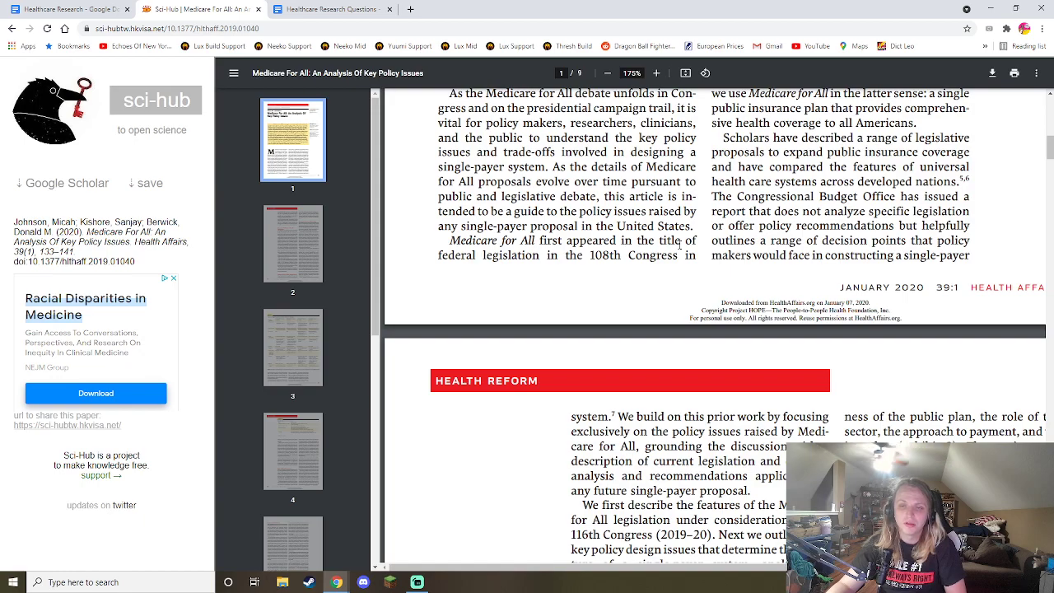
pyautogui.scroll(-1, 680, 244)
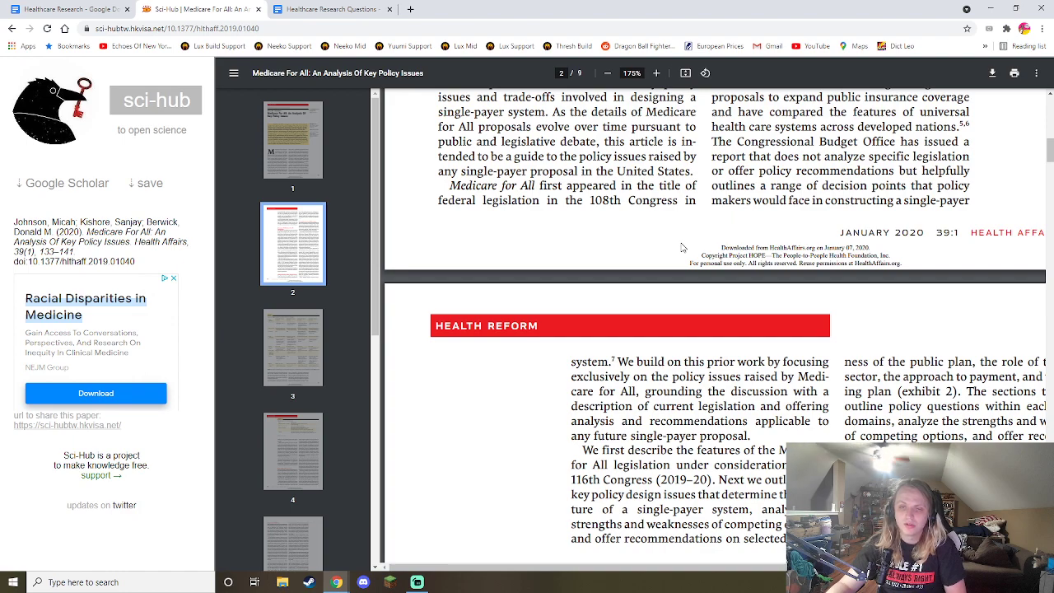
pyautogui.scroll(-2, 682, 247)
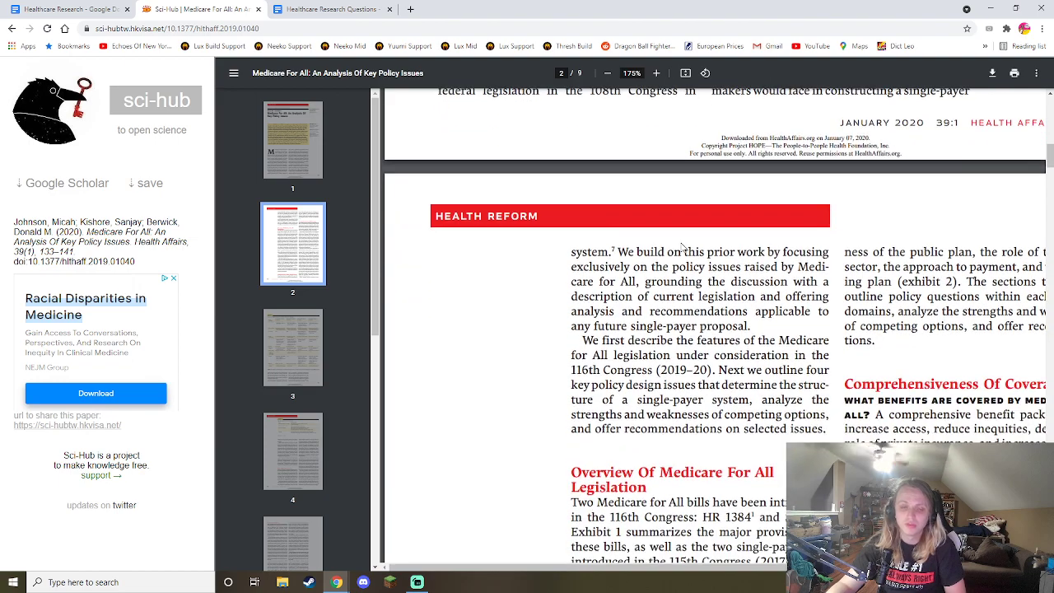
pyautogui.scroll(-2, 682, 247)
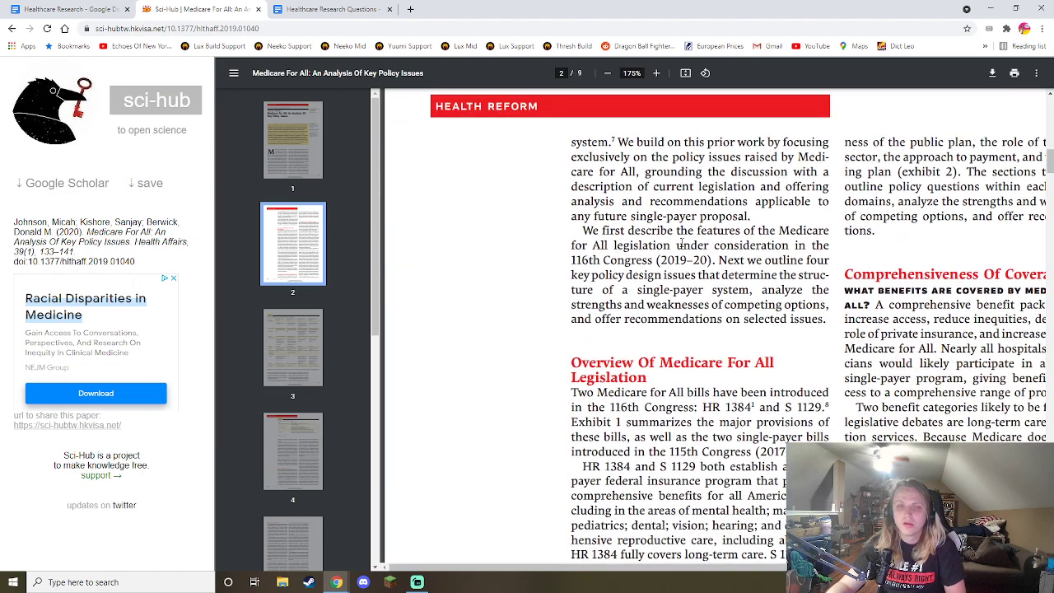
pyautogui.scroll(-3, 716, 213)
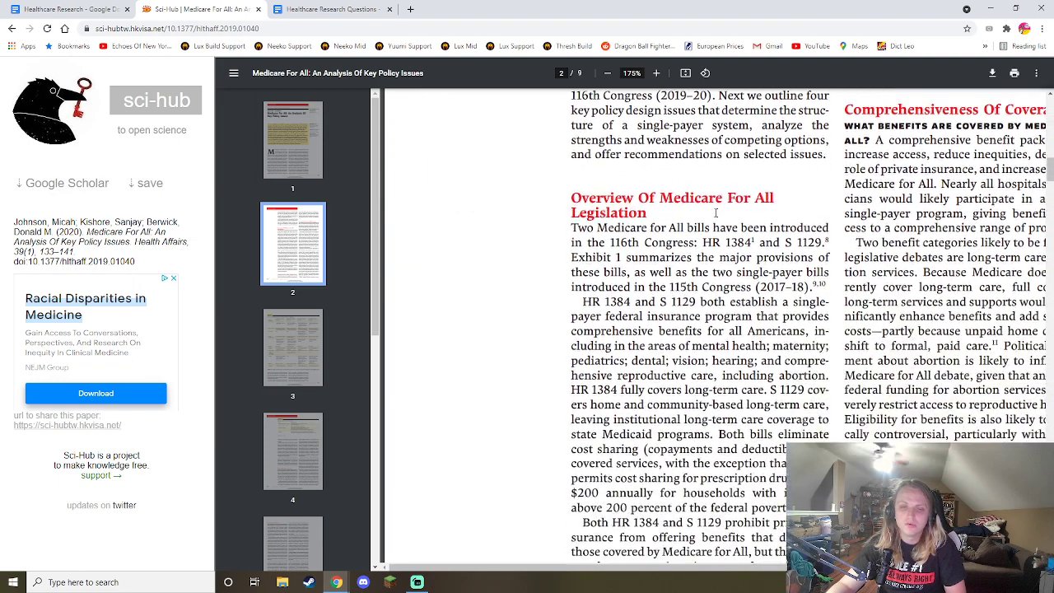
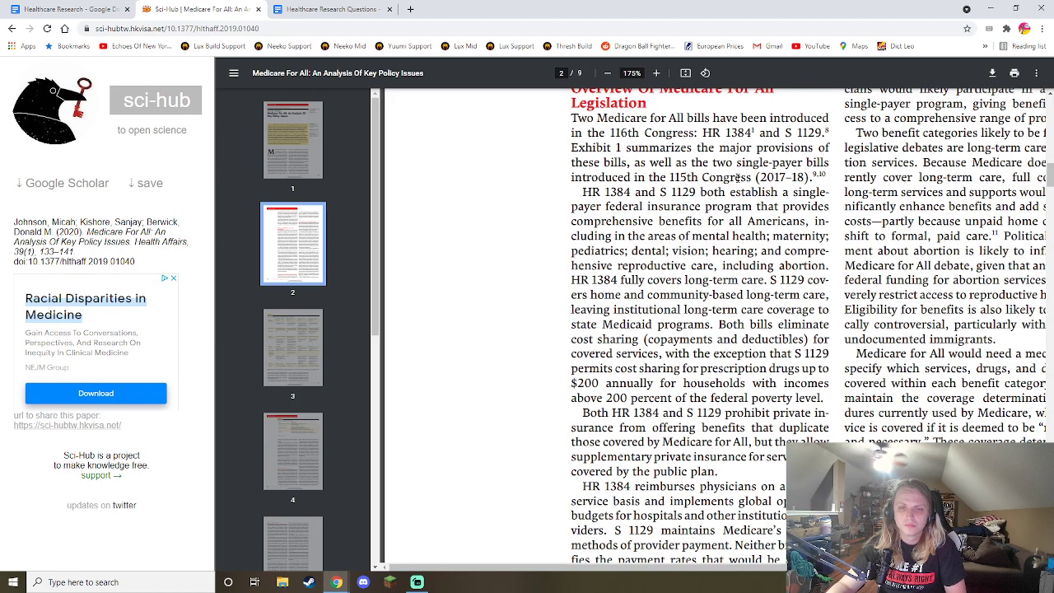
pyautogui.scroll(-1, 739, 177)
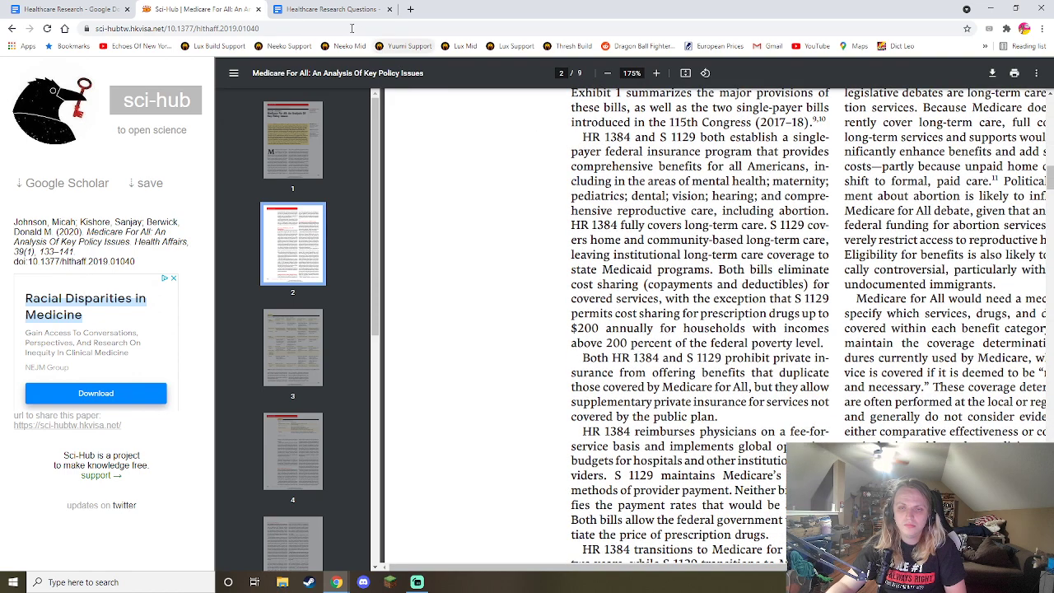
pyautogui.click(317, 8)
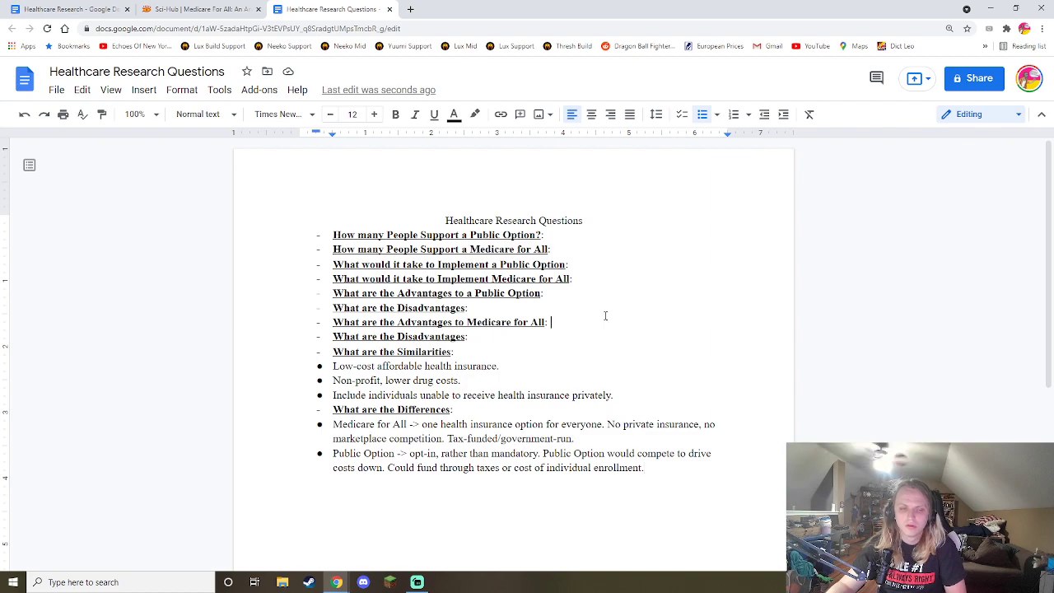
pyautogui.press('Return')
pyautogui.press('BackSpace')
pyautogui.write('*')
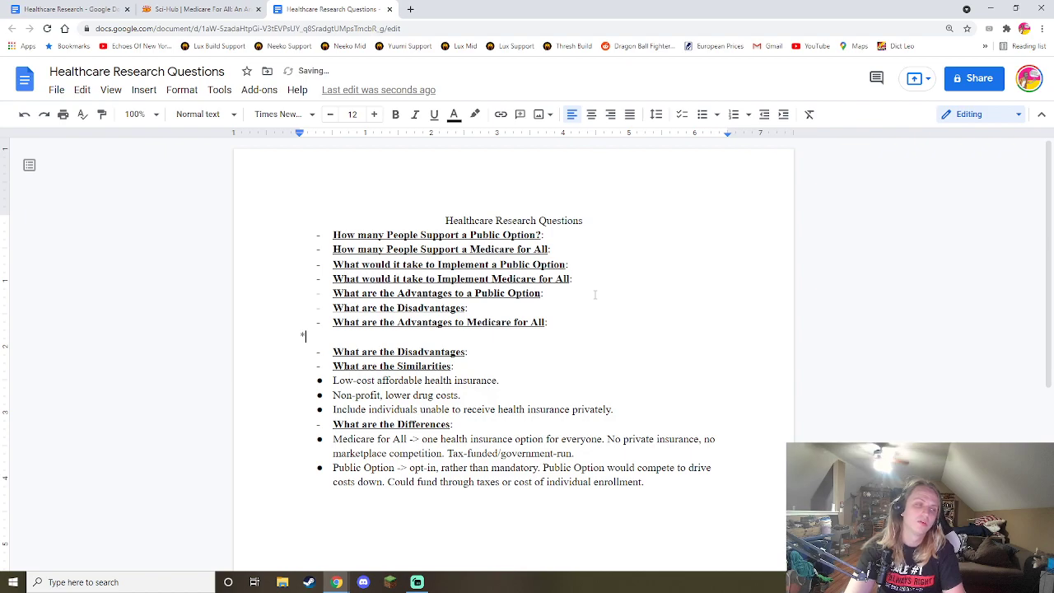
pyautogui.write(' Single payer federa')
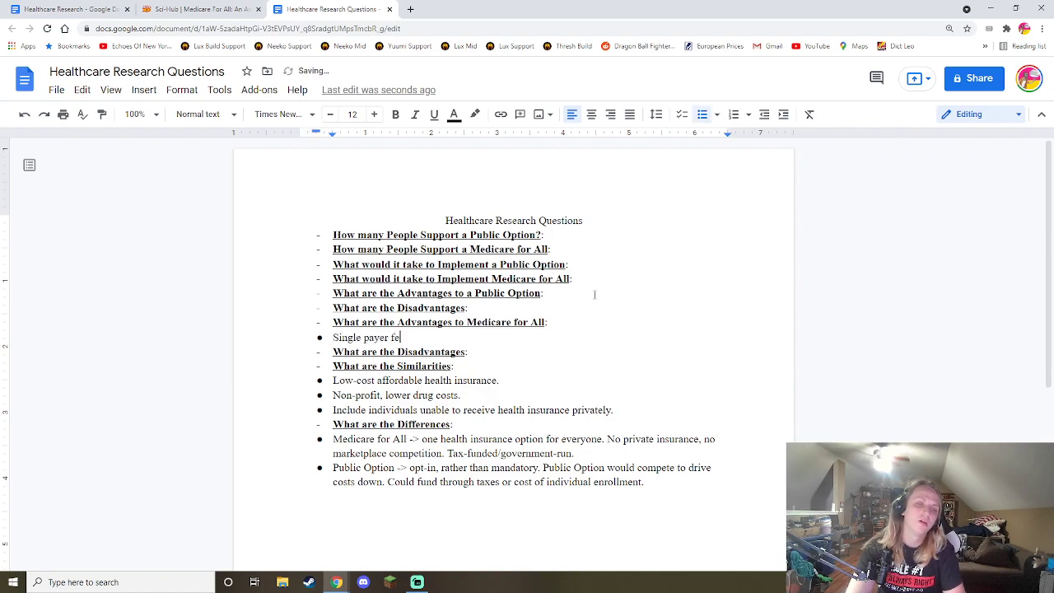
pyautogui.press('BackSpace')
pyautogui.press('BackSpace')
pyautogui.press('BackSpace')
pyautogui.press('BackSpace')
pyautogui.press('BackSpace')
pyautogui.press('BackSpace')
pyautogui.press('BackSpace')
pyautogui.press('BackSpace')
pyautogui.press('BackSpace')
pyautogui.press('BackSpace')
pyautogui.press('BackSpace')
pyautogui.press('BackSpace')
pyautogui.press('BackSpace')
pyautogui.press('BackSpace')
pyautogui.press('BackSpace')
pyautogui.press('BackSpace')
pyautogui.press('BackSpace')
pyautogui.press('BackSpace')
pyautogui.press('BackSpace')
pyautogui.press('BackSpace')
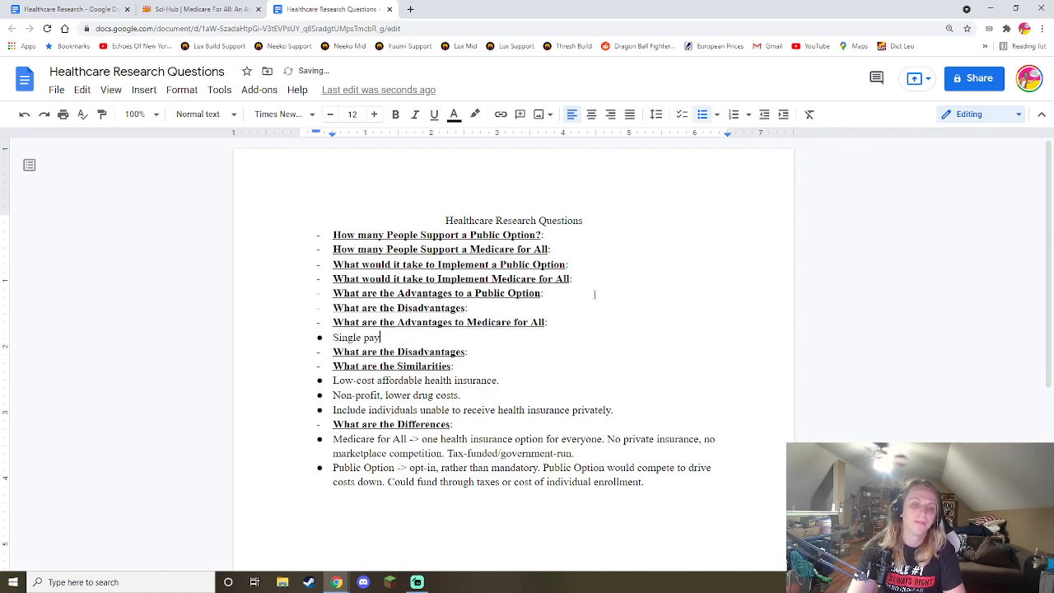
pyautogui.press('BackSpace')
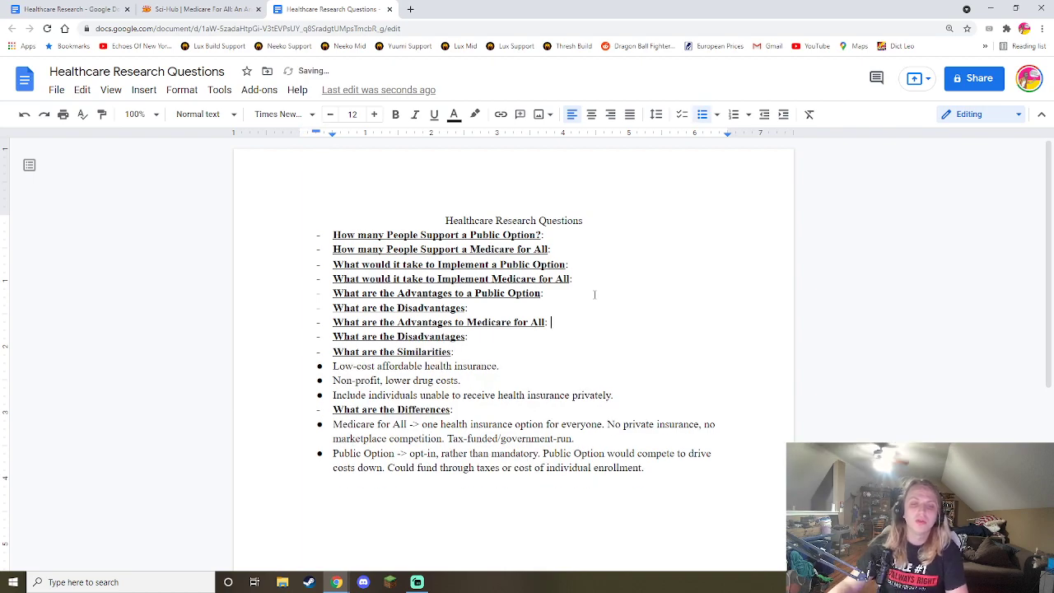
# Step: Add the bullet "Federal insurance program." under "What would it take to Implement Medicare for All", checking the paper's wording
pyautogui.click(584, 283)
pyautogui.press('Return')
pyautogui.press('BackSpace')
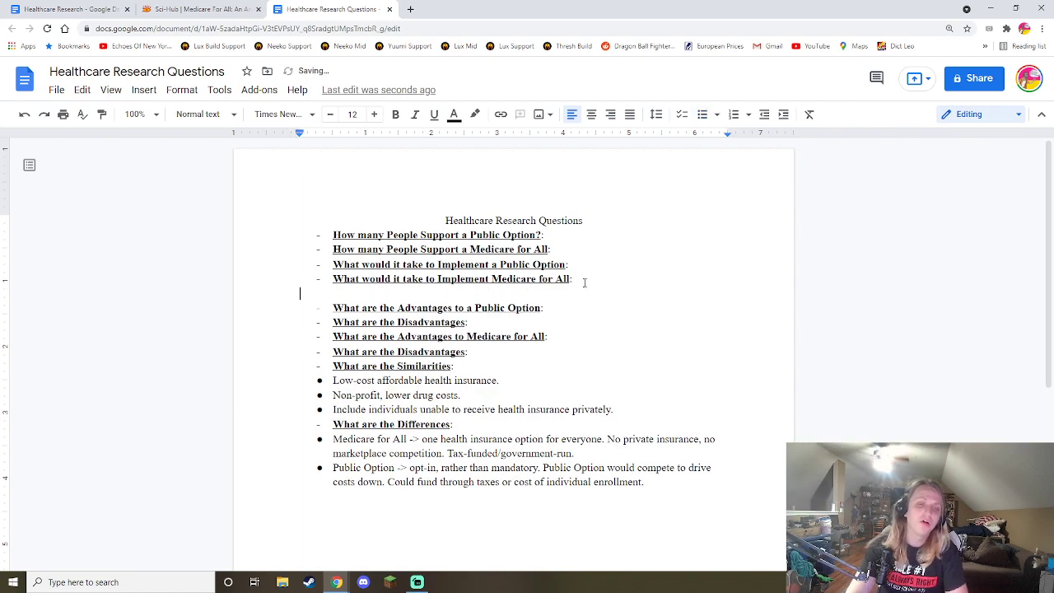
pyautogui.hotkey('ctrl', 'shift', '8')
pyautogui.click(173, 8)
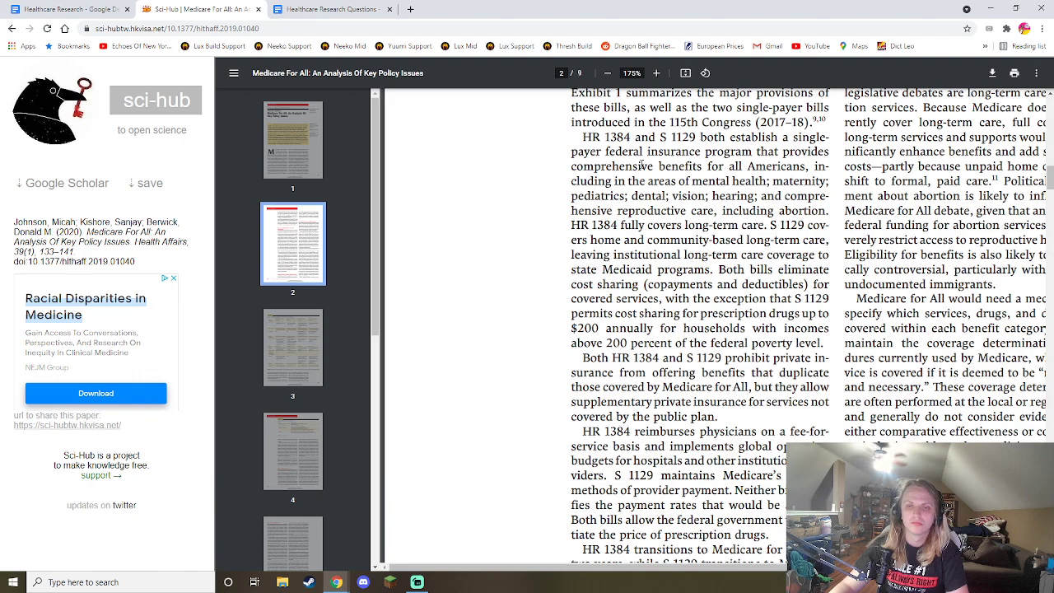
pyautogui.click(300, 10)
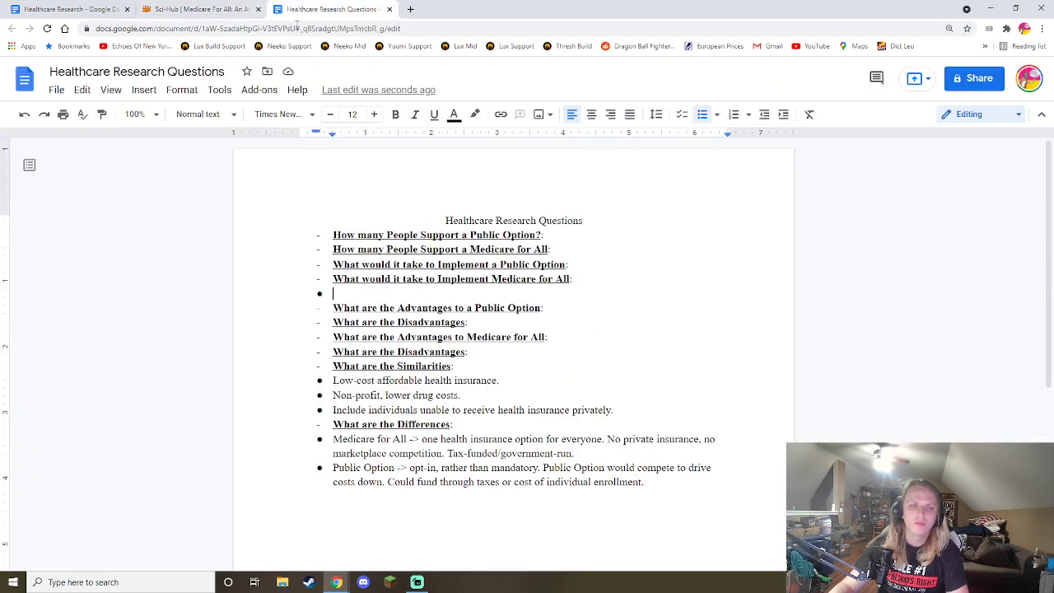
pyautogui.write('Federal i')
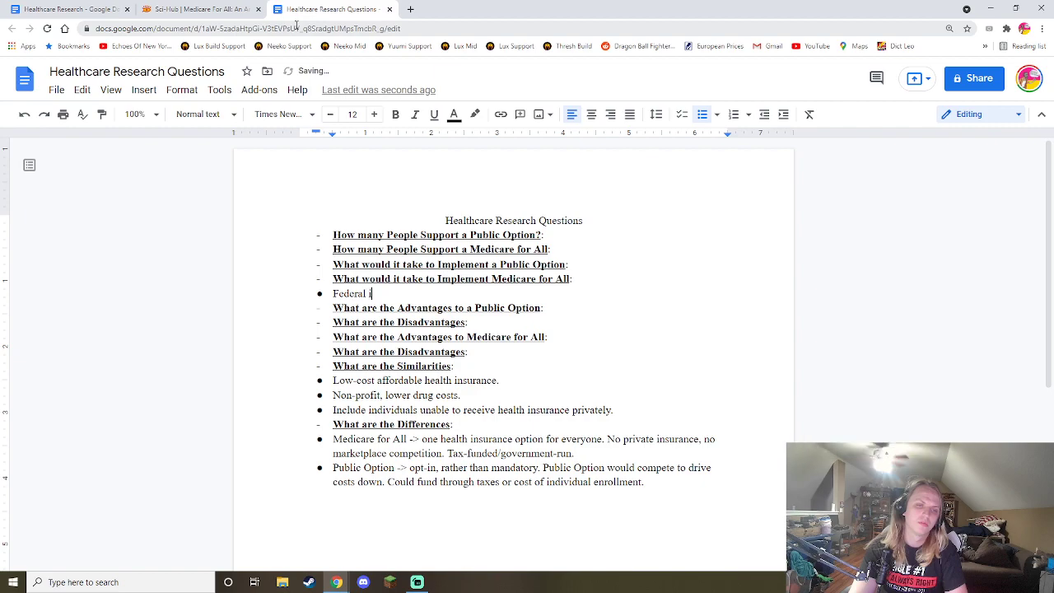
pyautogui.write('nsurance program.')
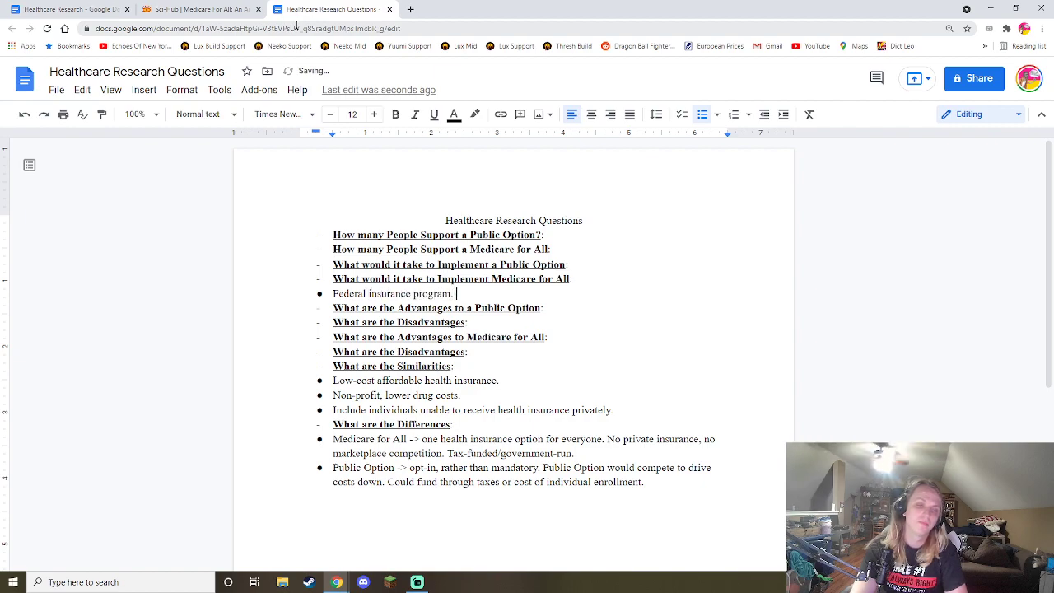
# Step: Add a "Benefits:" bullet with the paper's passage from "mental health" through "HR 1384 fully covers long-term care.", without stray characters
pyautogui.press('Return')
pyautogui.write('Benefits:')
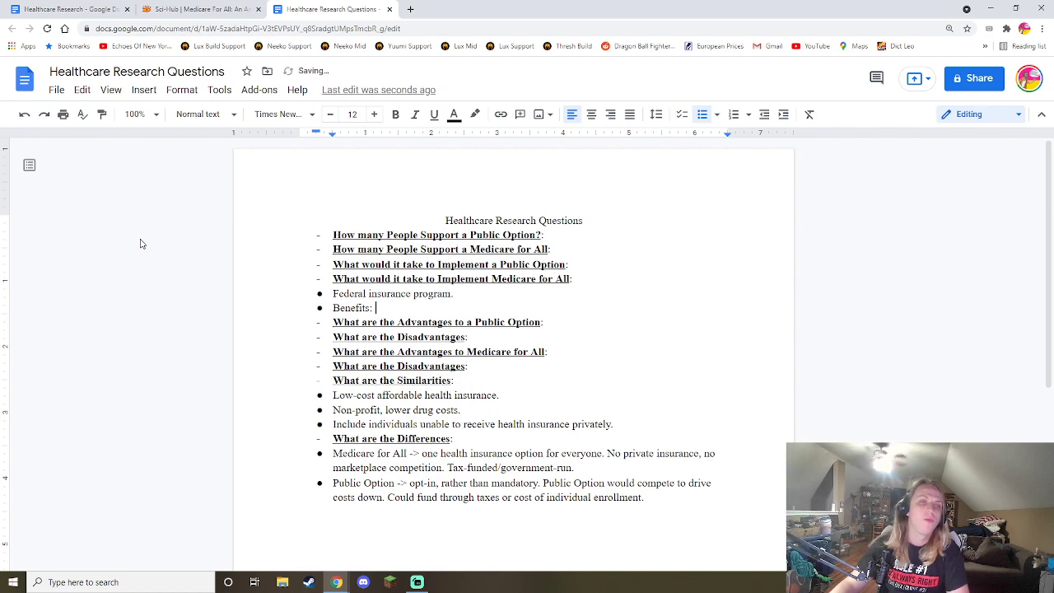
pyautogui.click(221, 6)
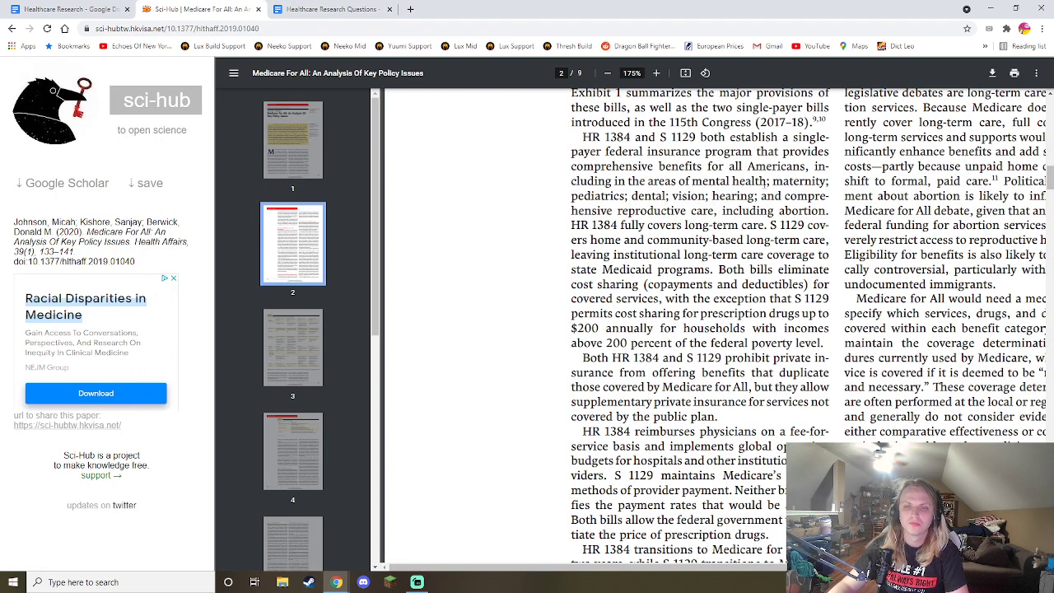
pyautogui.moveTo(691, 180)
pyautogui.mouseDown()
pyautogui.moveTo(759, 198)
pyautogui.moveTo(769, 225)
pyautogui.mouseUp()
pyautogui.rightClick(733, 206)
pyautogui.click(756, 220)
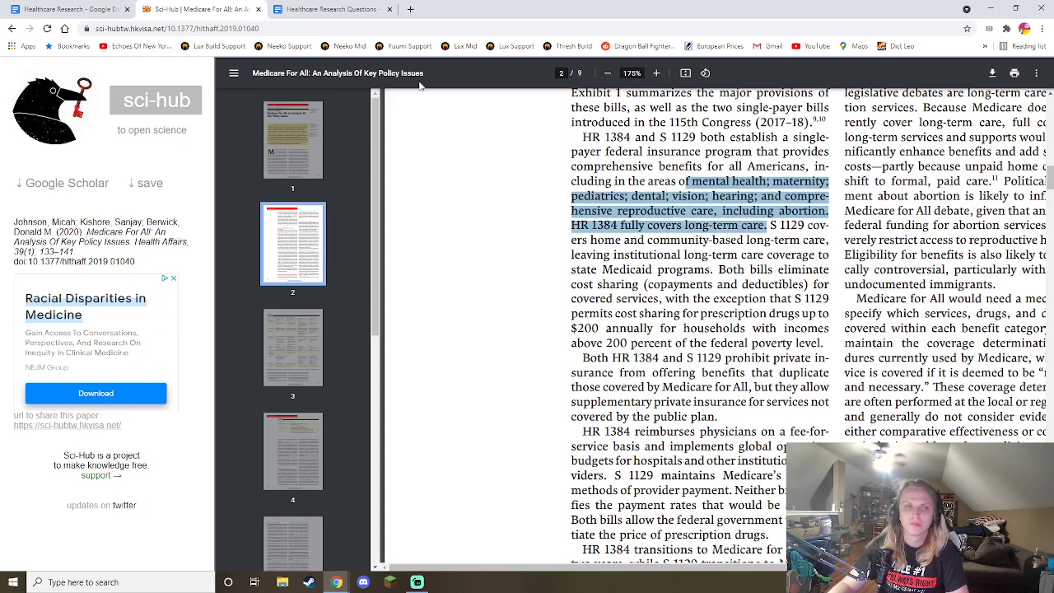
pyautogui.click(330, 9)
pyautogui.hotkey('ctrl', 'v')
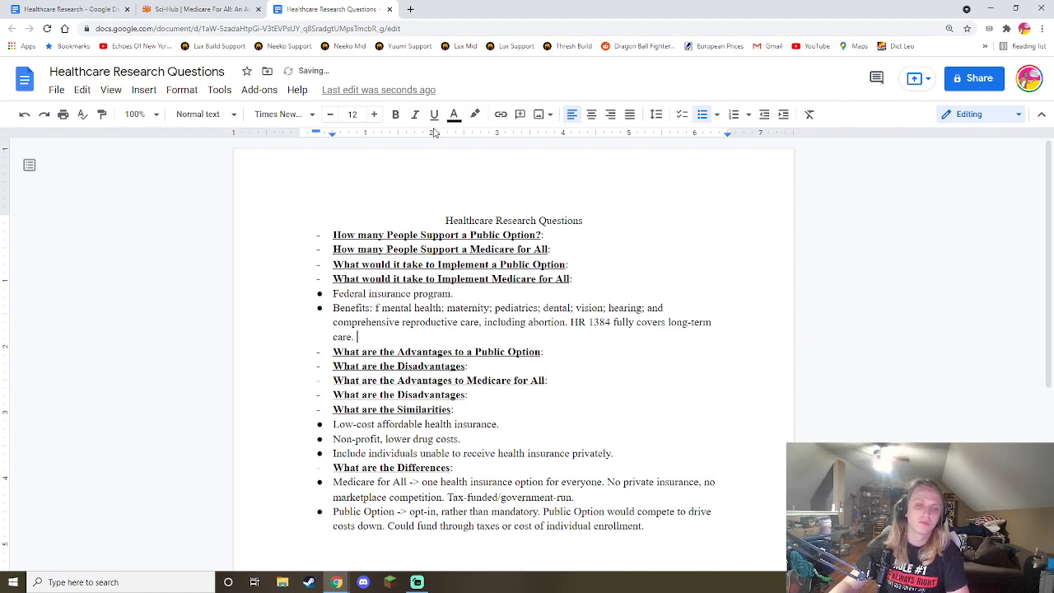
pyautogui.click(381, 307)
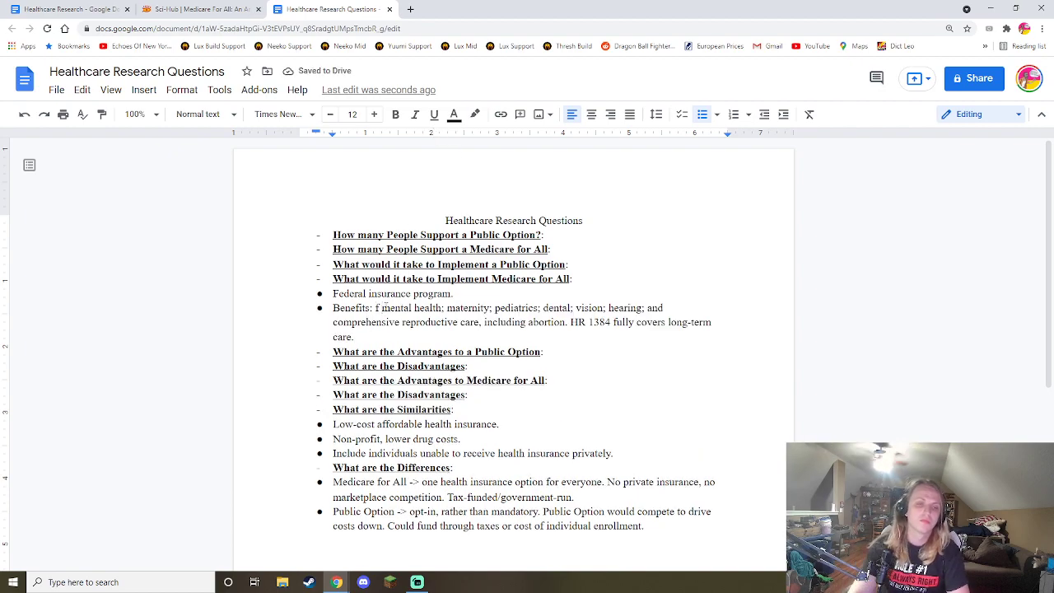
pyautogui.press('BackSpace')
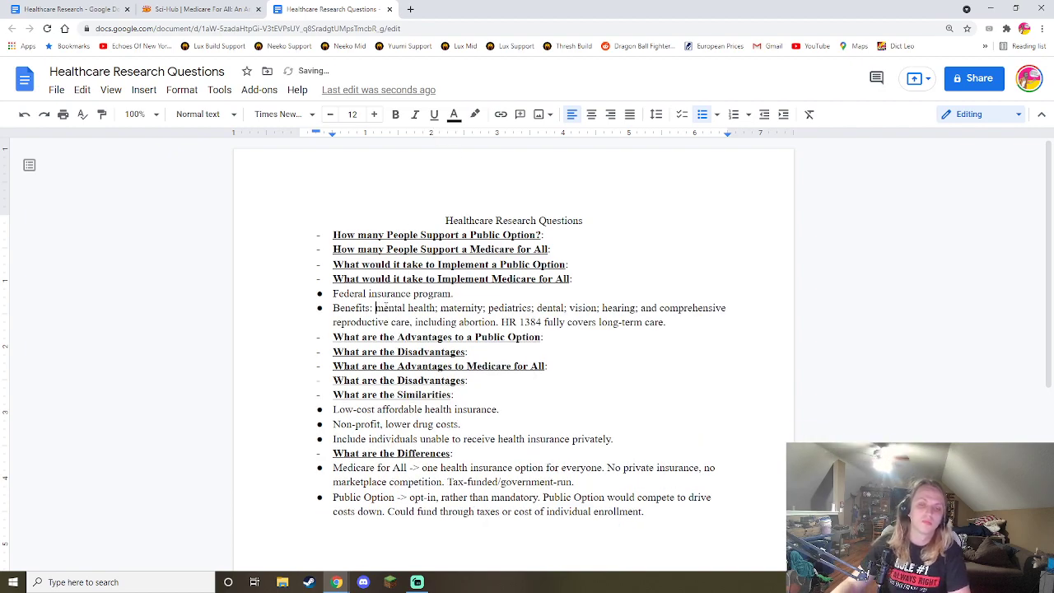
# Step: Start a new bullet below the benefits with the label "Previous Bills:"
pyautogui.click(678, 325)
pyautogui.press('Return')
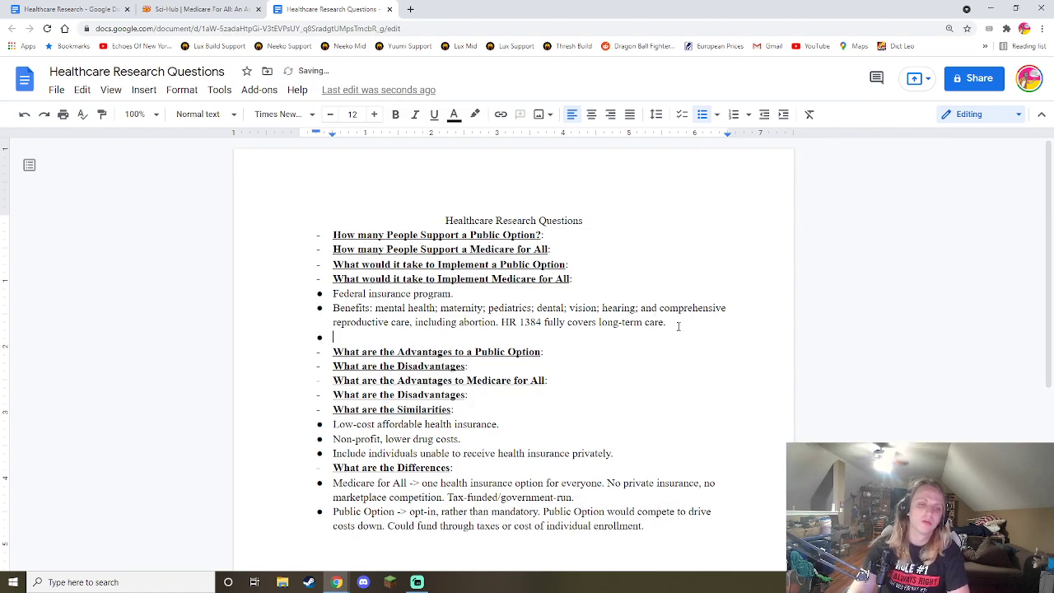
pyautogui.write('Previous Bills:')
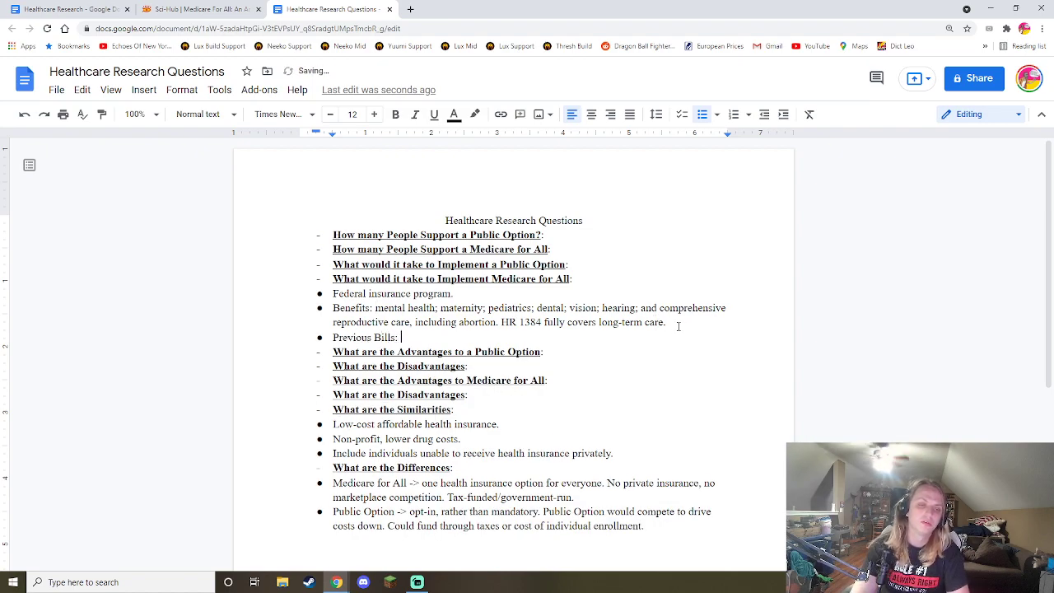
# Step: Check the paper and replace the HR 1384 sentence in the Benefits bullet with ", long-term care." after "including abortion"
pyautogui.click(189, 7)
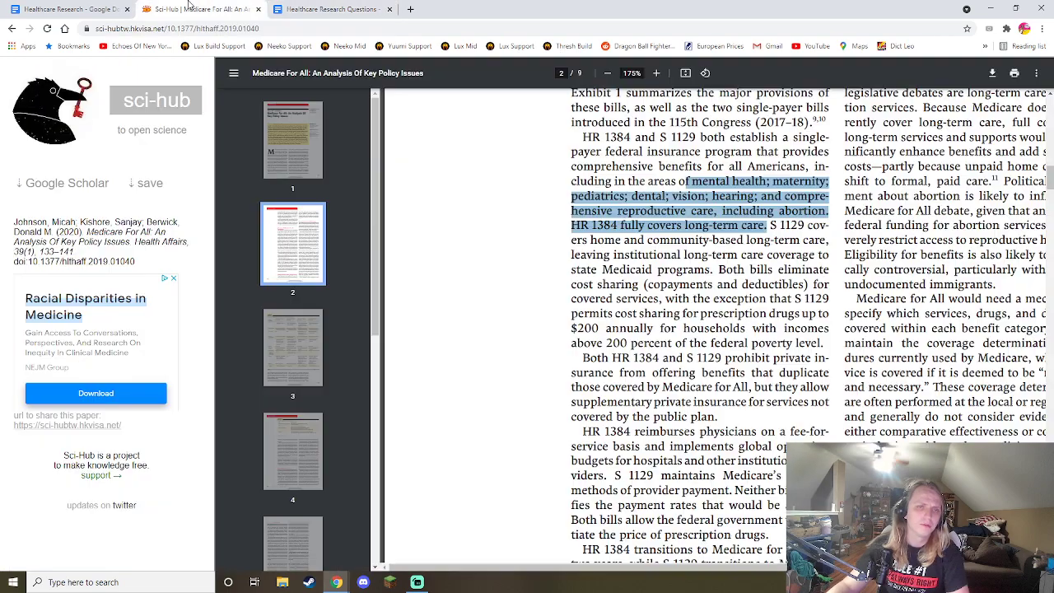
pyautogui.click(325, 10)
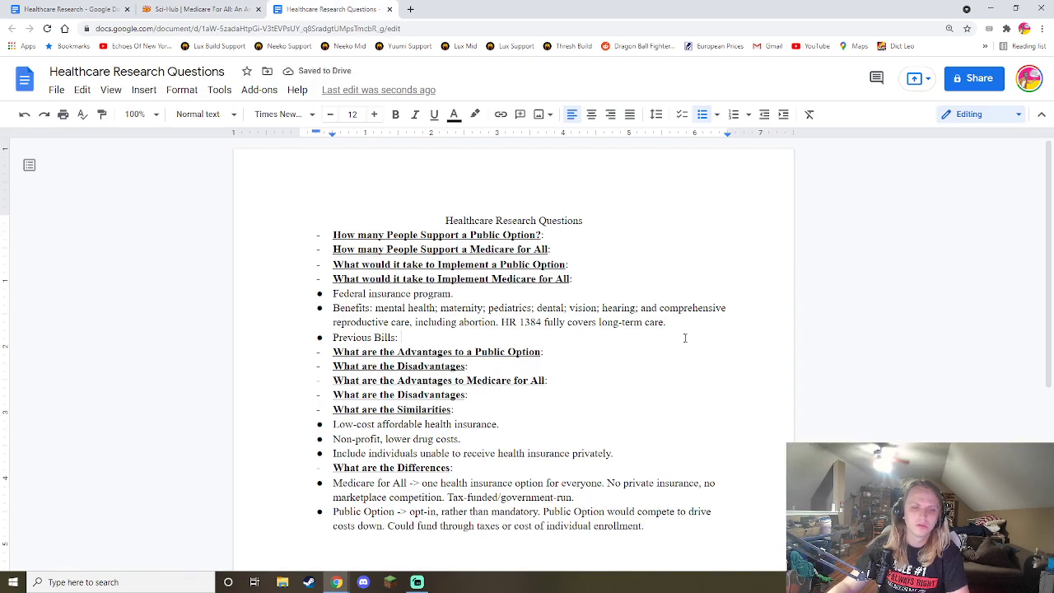
pyautogui.moveTo(667, 322); pyautogui.dragTo(496, 322)
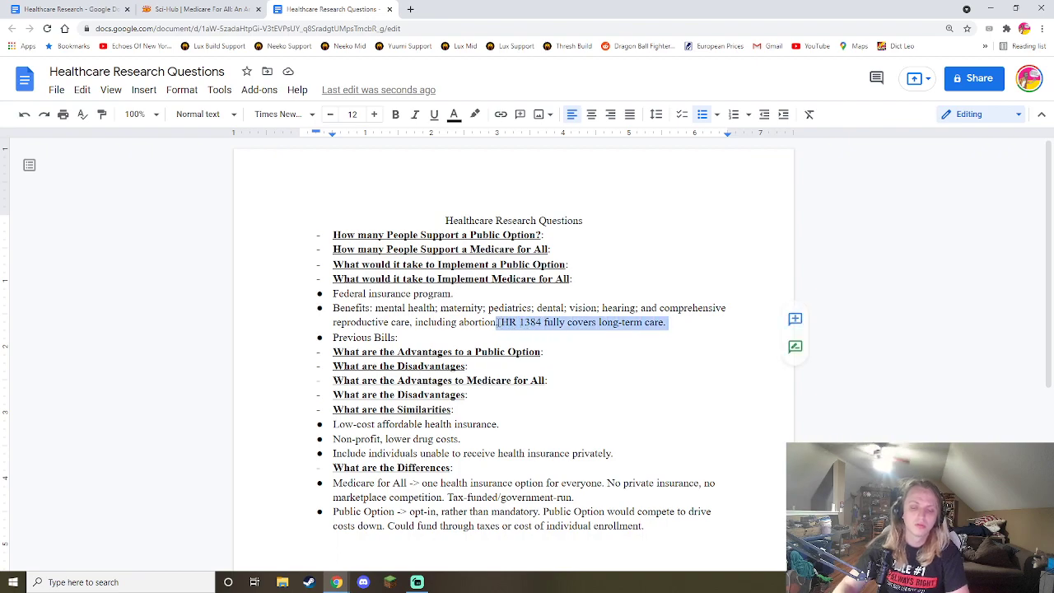
pyautogui.press('BackSpace')
pyautogui.write(', lon')
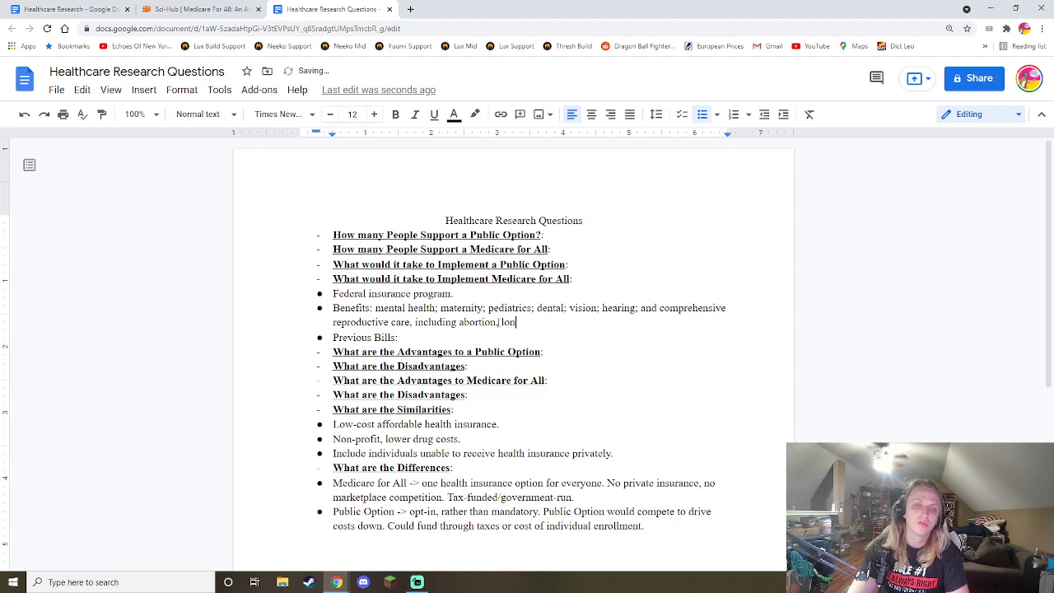
pyautogui.write('g-term care.')
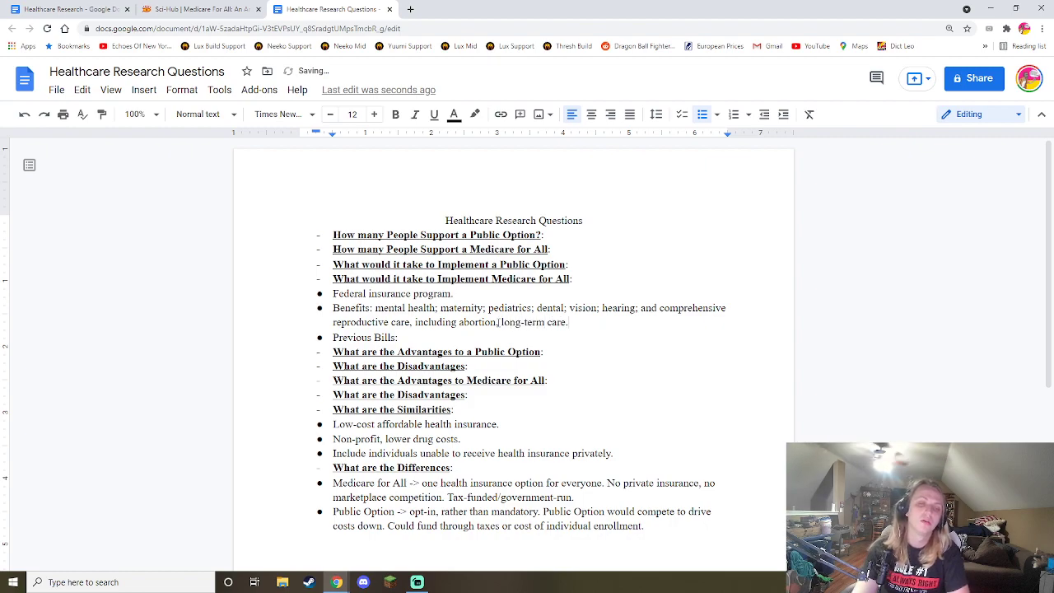
# Step: Complete the "Previous Bills:" bullet with the paper's bill numbers, "HR 1384, S. 1129."
pyautogui.click(168, 7)
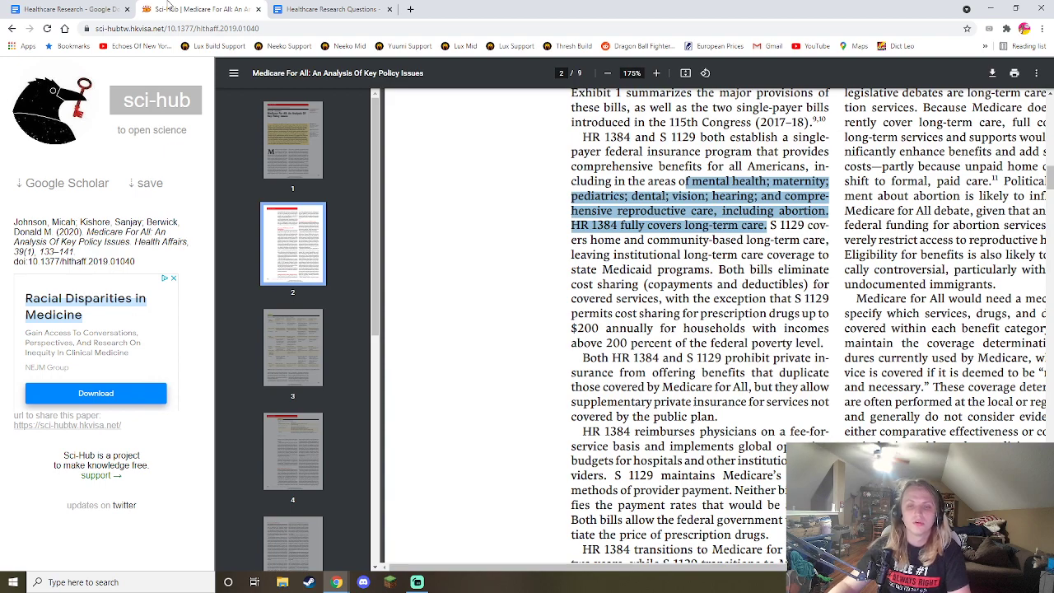
pyautogui.click(281, 8)
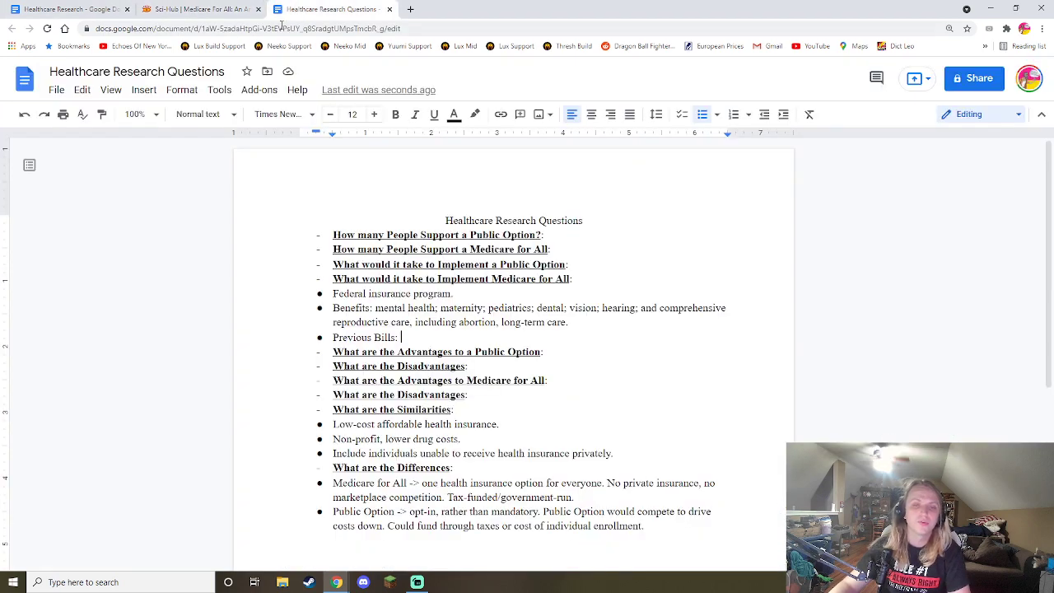
pyautogui.write('HR 1384')
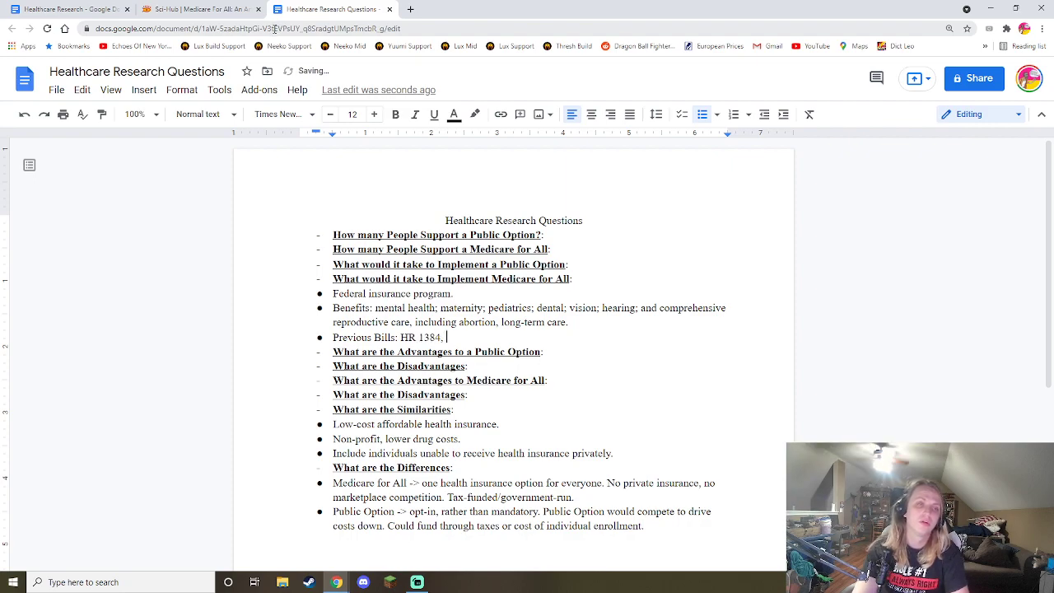
pyautogui.write(',')
pyautogui.click(198, 9)
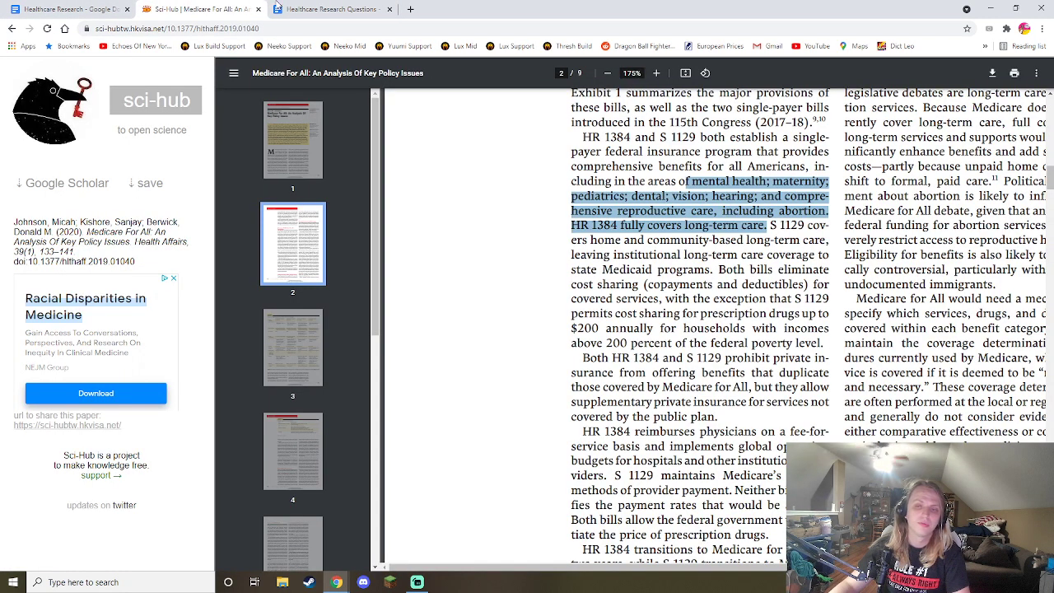
pyautogui.click(288, 10)
pyautogui.write('S. 1')
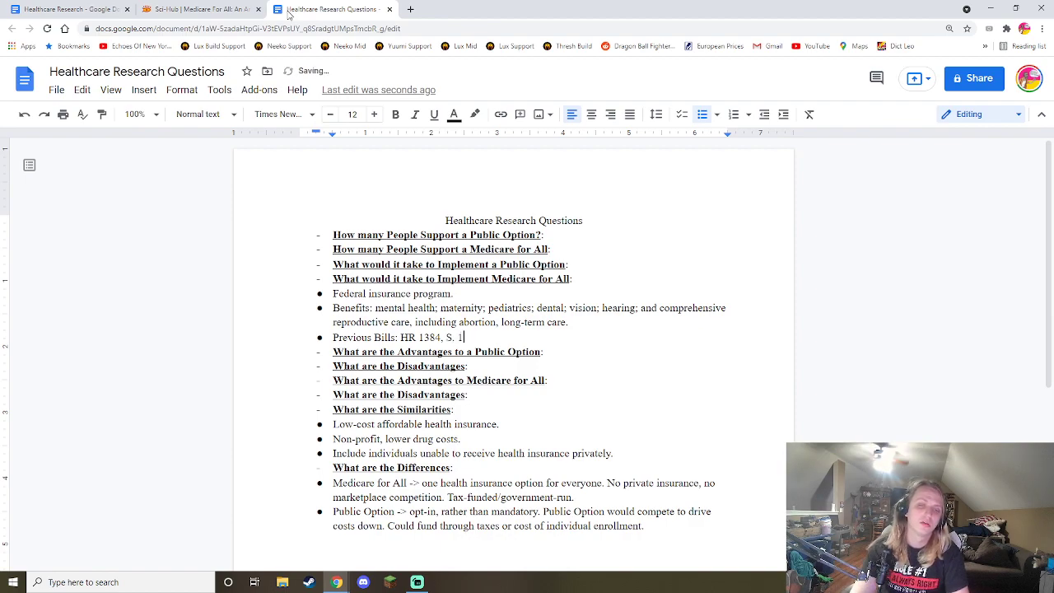
pyautogui.write('129')
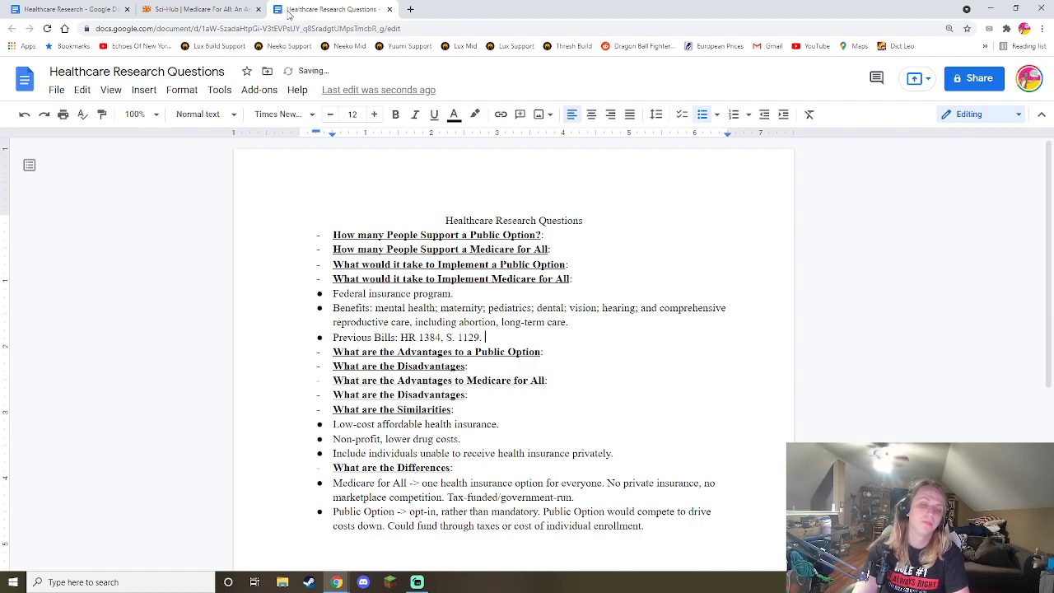
pyautogui.write('.')
# Step: Read on in the paper's legislation overview and add the bullet "Eliminate cost sharing." below the previous bills
pyautogui.press('Return')
pyautogui.click(231, 9)
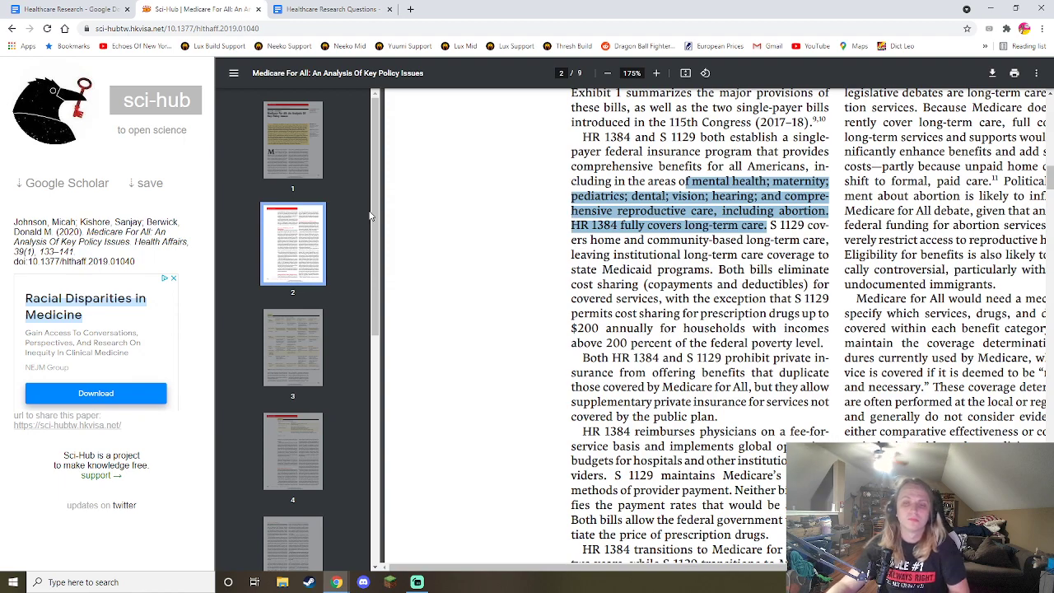
pyautogui.scroll(-1, 680, 274)
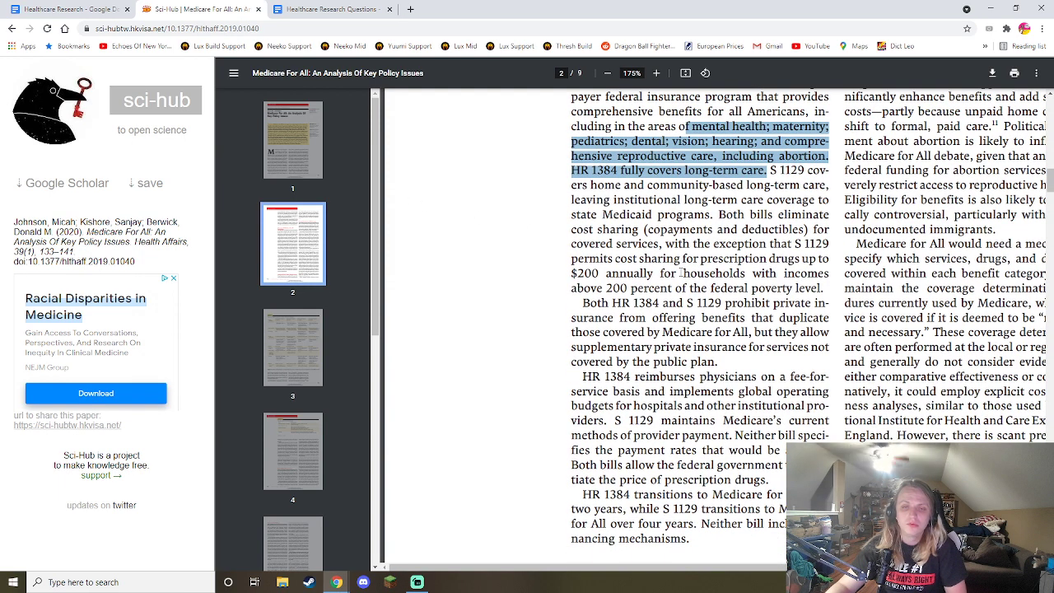
pyautogui.click(353, 9)
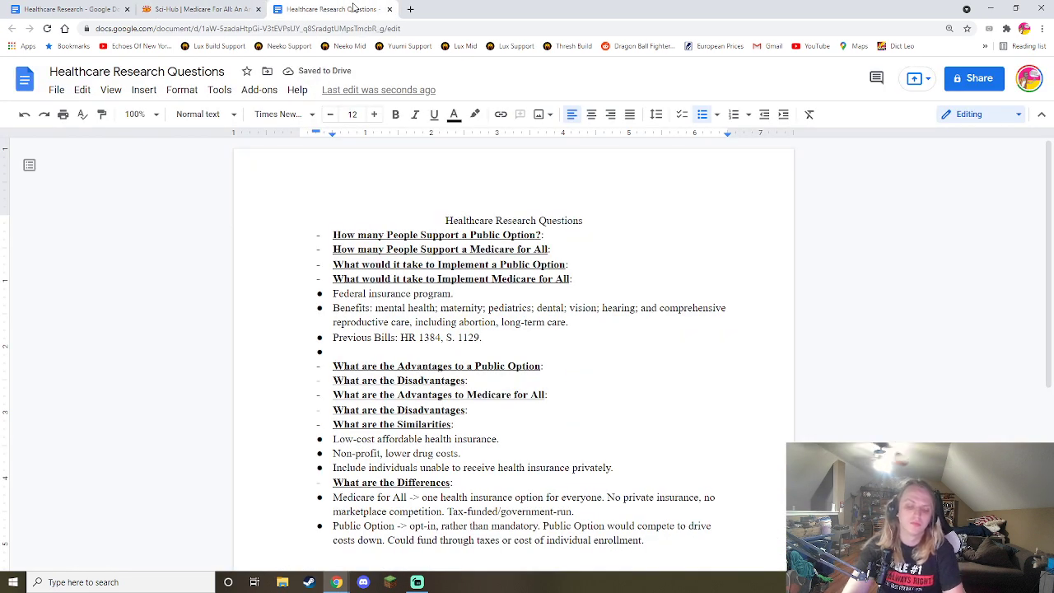
pyautogui.write('Eliminate cost ')
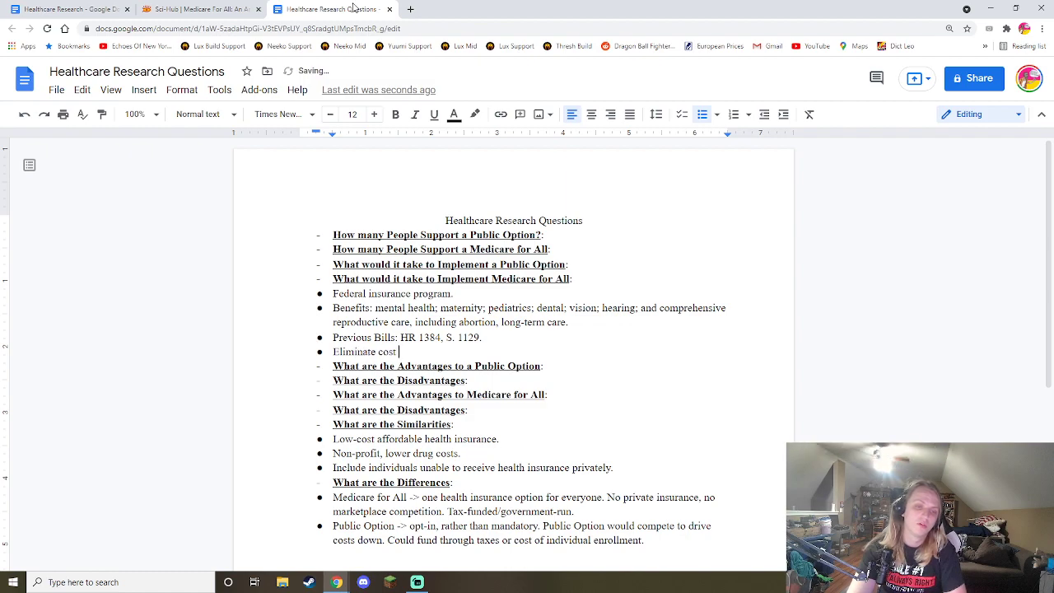
pyautogui.write('sharing.')
# Step: Check the cost-sharing passage in the paper and extend the "Eliminate cost sharing" bullet with "for prescription drugs up to $200."
pyautogui.press('Return')
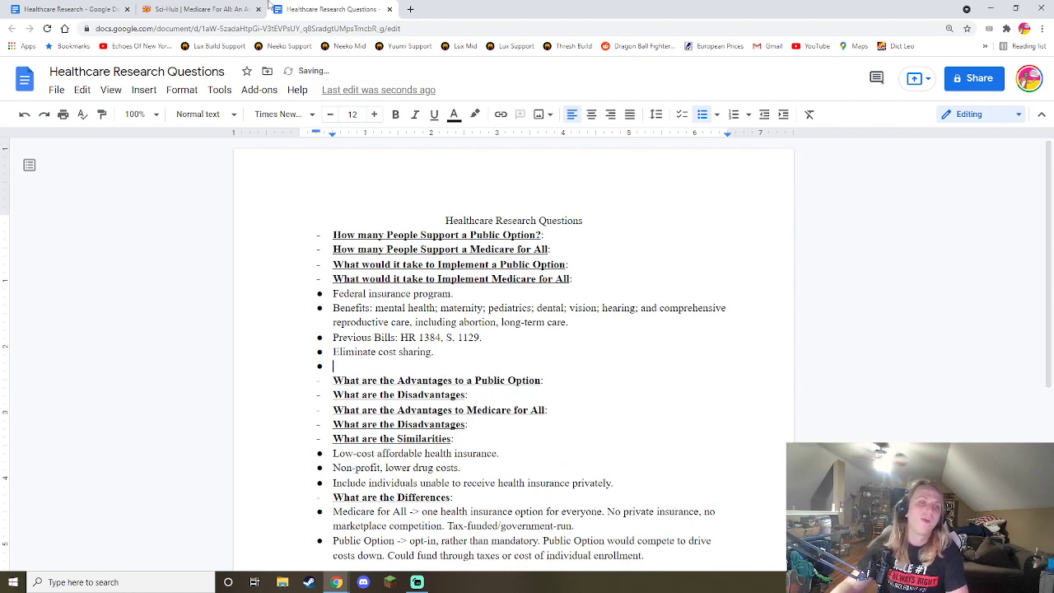
pyautogui.click(233, 7)
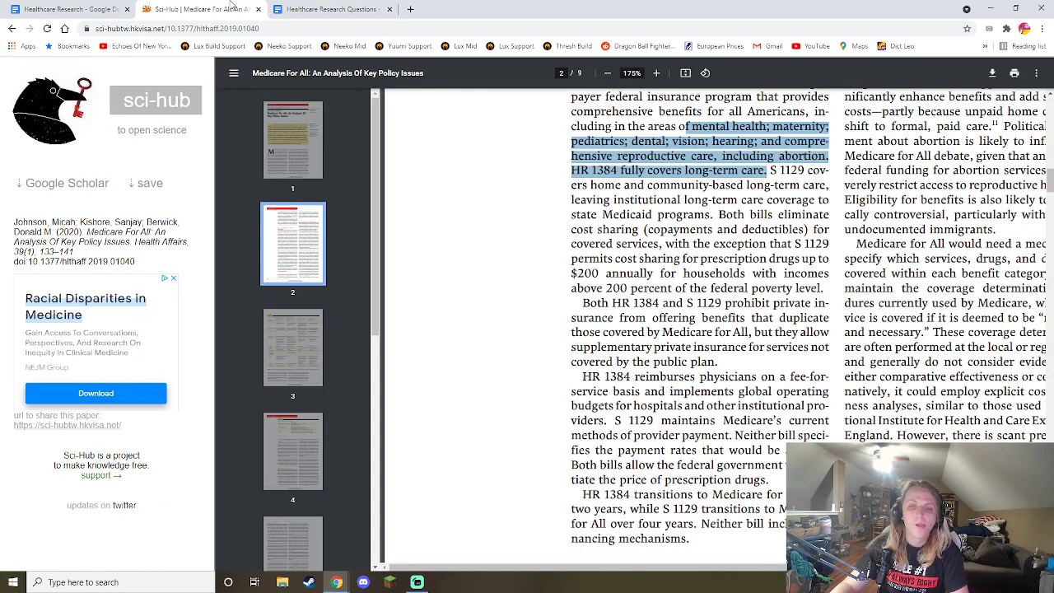
pyautogui.click(309, 15)
pyautogui.press('BackSpace')
pyautogui.press('BackSpace')
pyautogui.press('BackSpace')
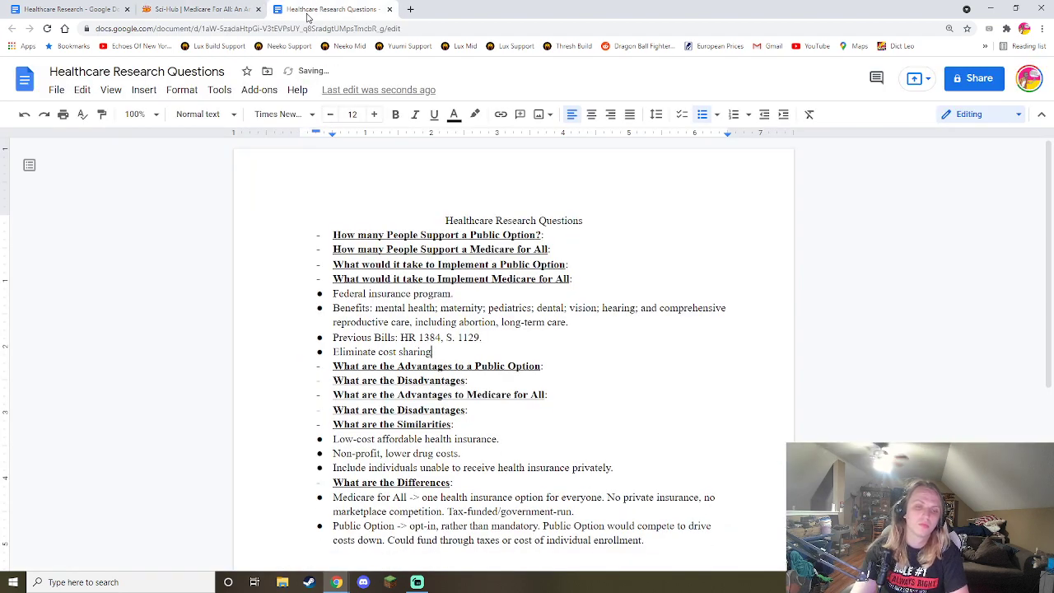
pyautogui.write('for prescr')
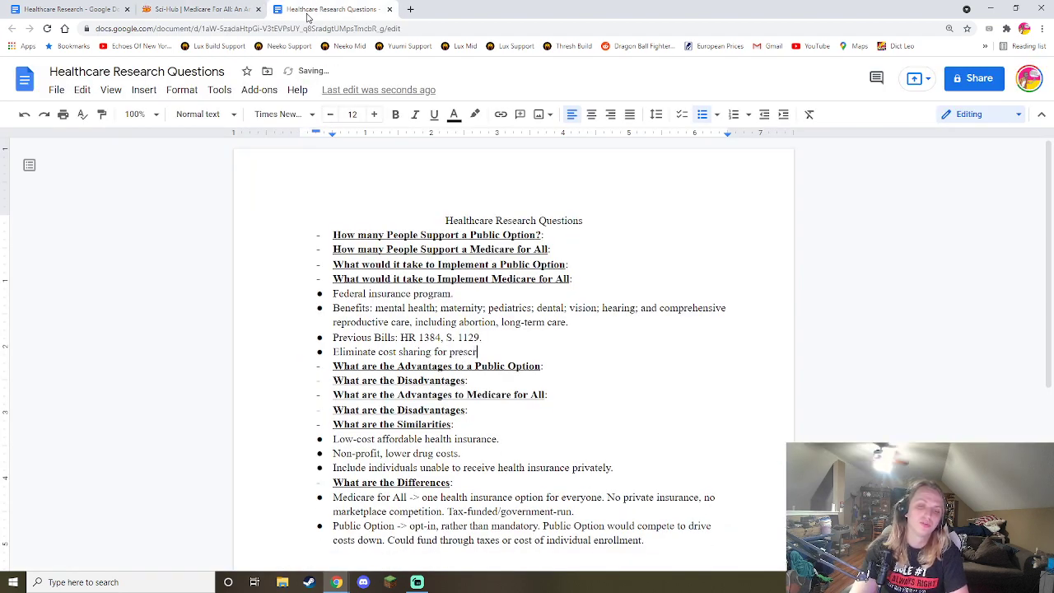
pyautogui.write('iption drugs up to ')
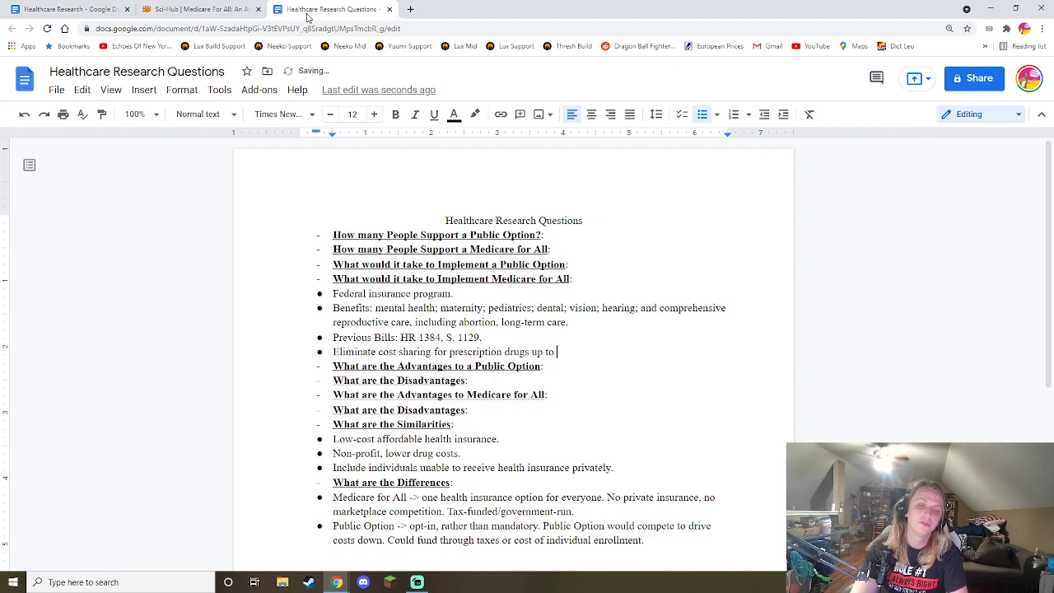
pyautogui.write('$200.')
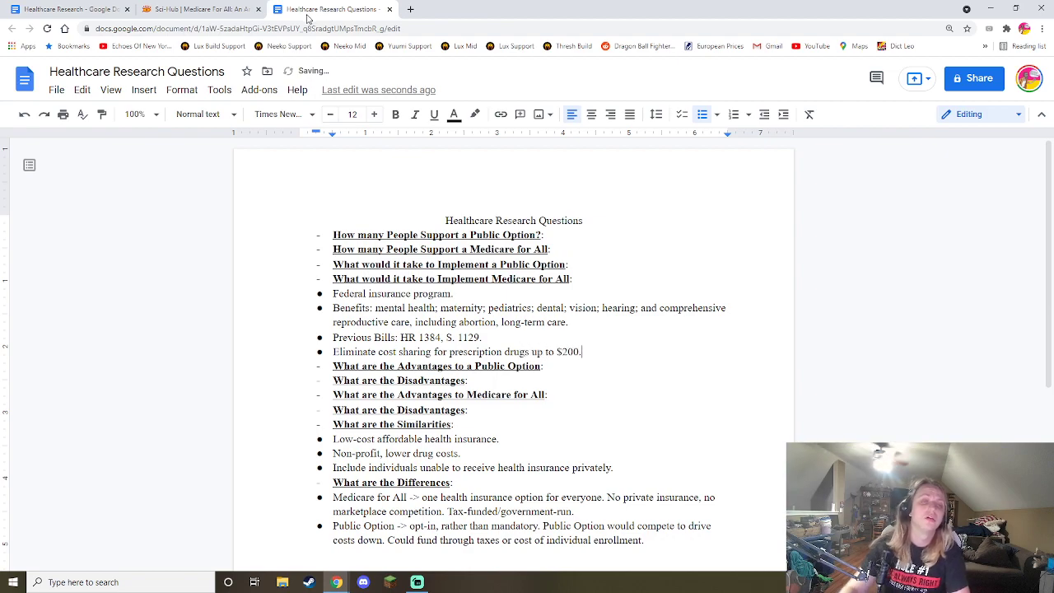
# Step: Recheck the paper's income condition and complete the cost-sharing bullet after "$200" with "with household incomes 200 percent above the federal poverty level."
pyautogui.click(239, 10)
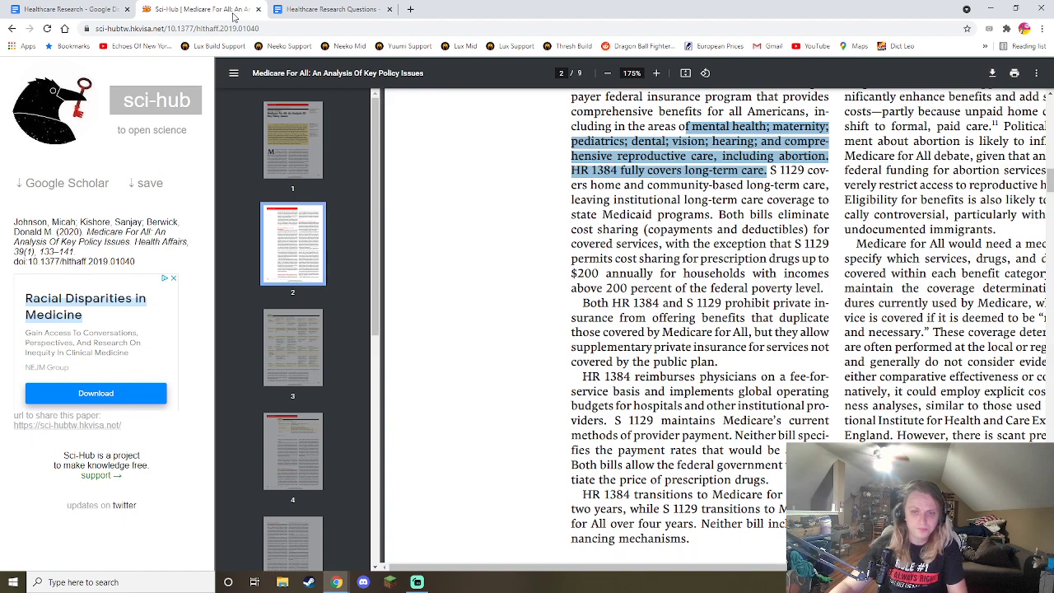
pyautogui.click(280, 10)
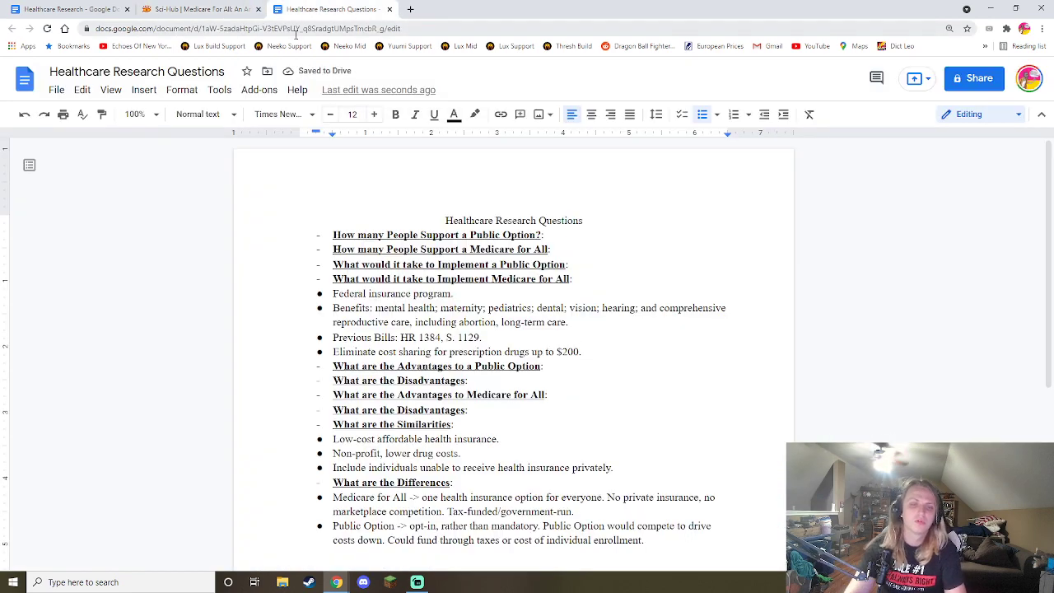
pyautogui.press('BackSpace')
pyautogui.write('with hou')
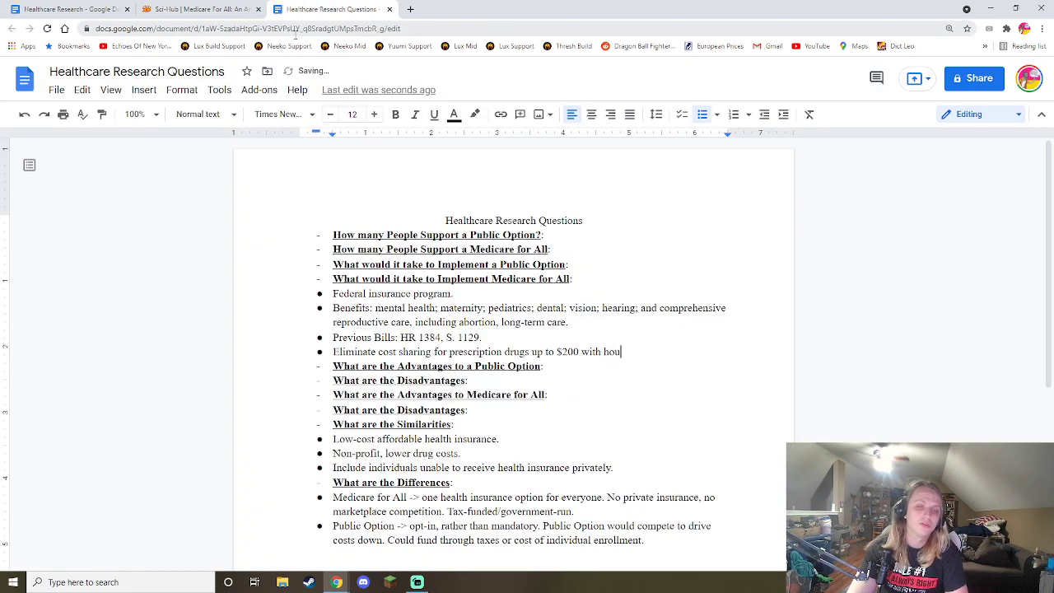
pyautogui.write('sehold incomes')
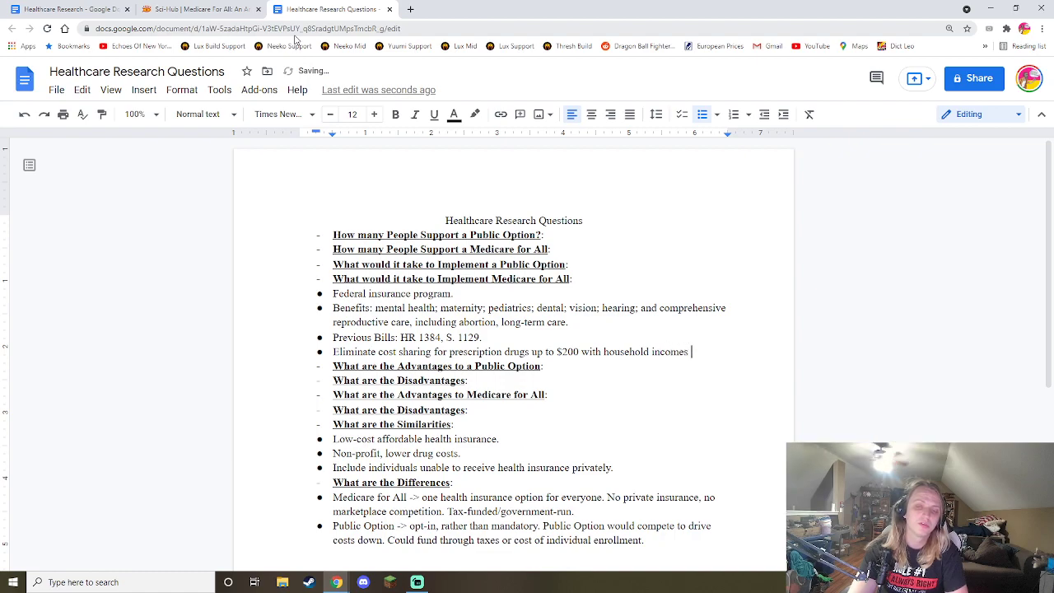
pyautogui.click(210, 8)
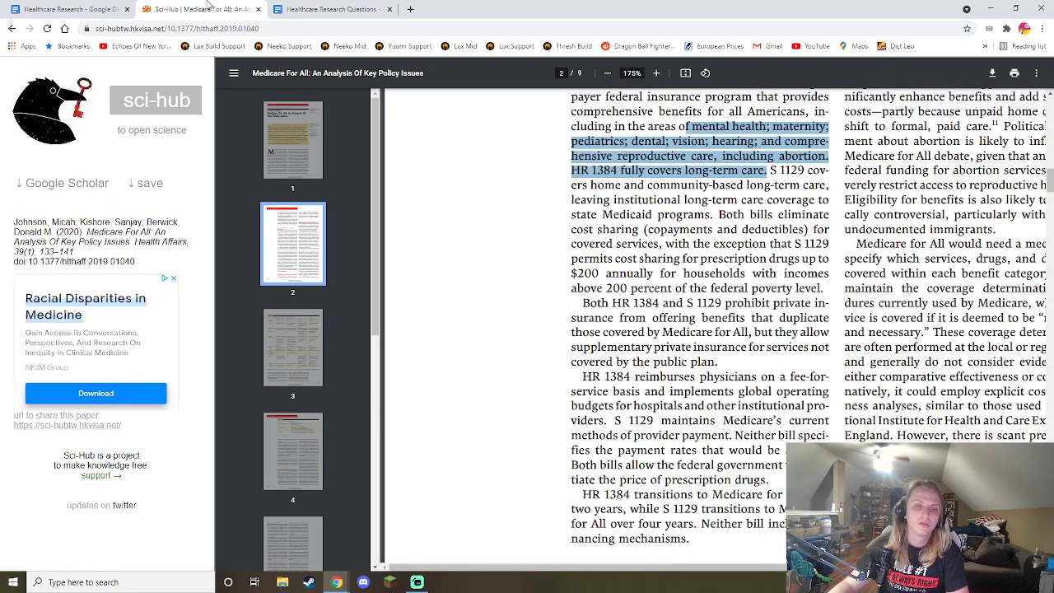
pyautogui.click(336, 8)
pyautogui.write('200 with household incomes')
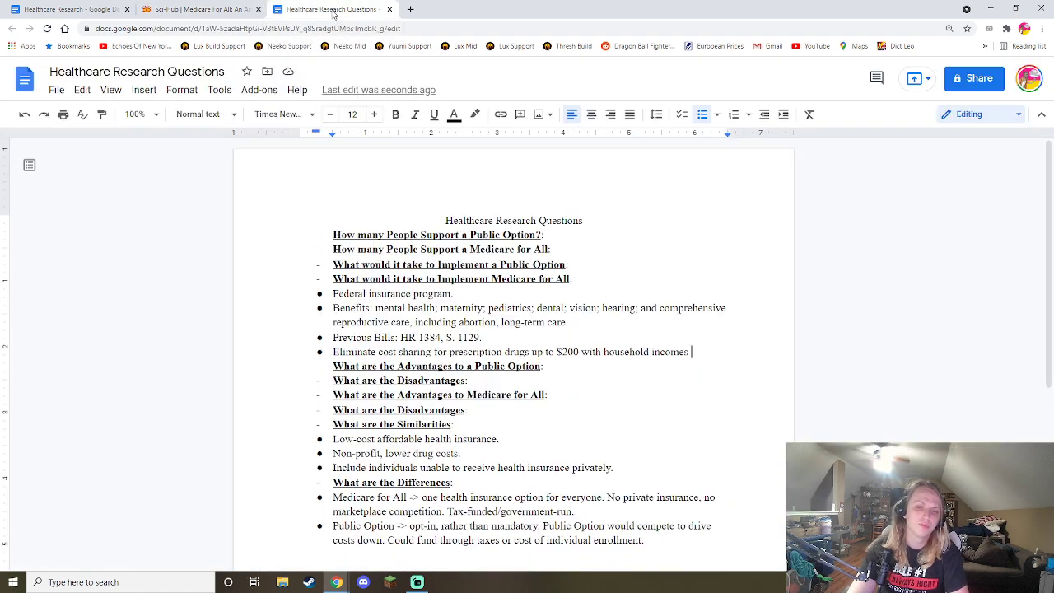
pyautogui.write('200 percent a')
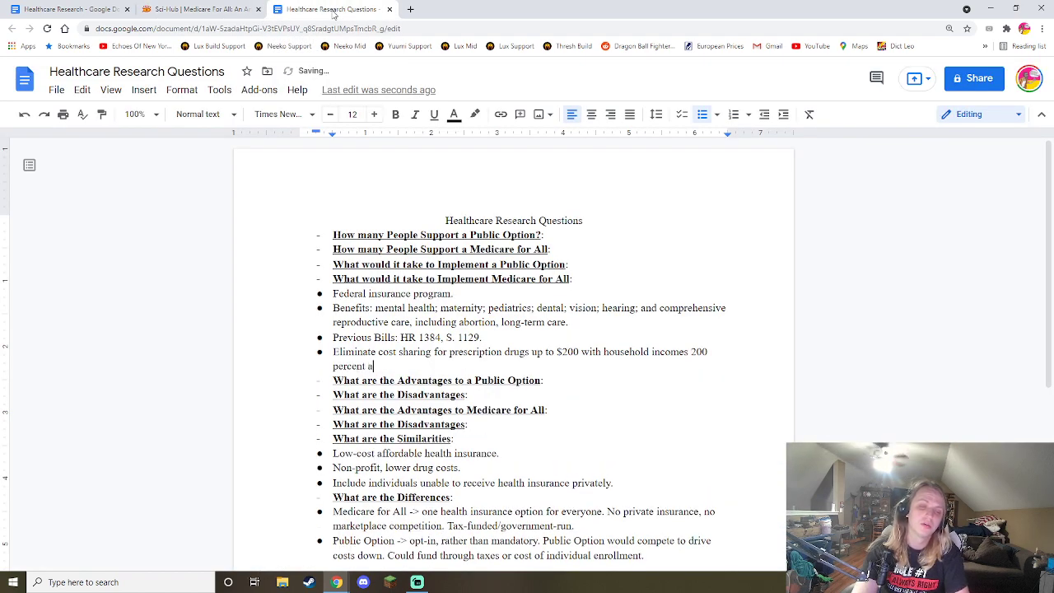
pyautogui.write('bove the federal')
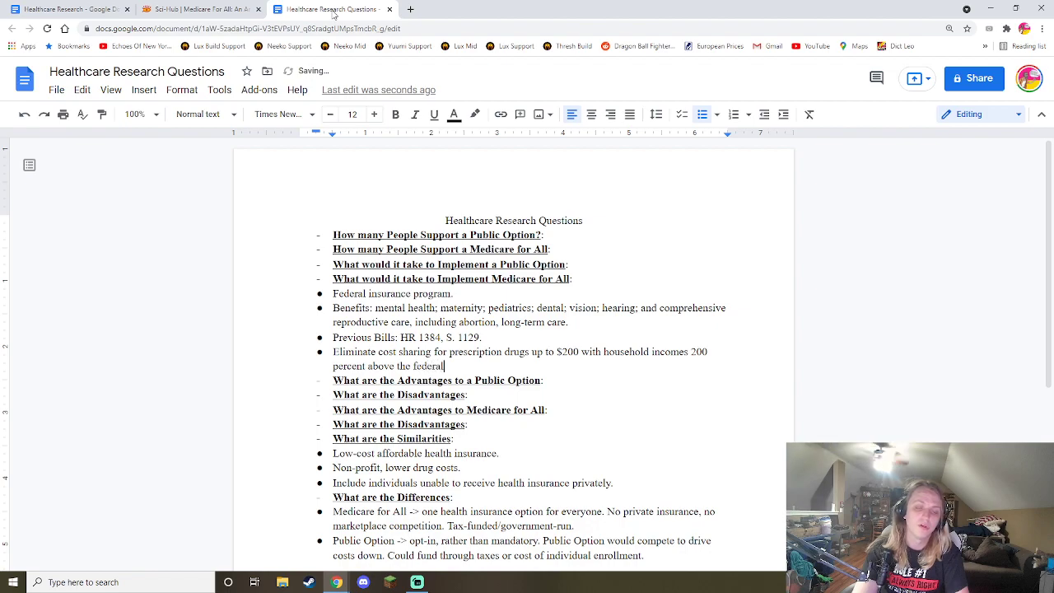
pyautogui.write(' poverty level.')
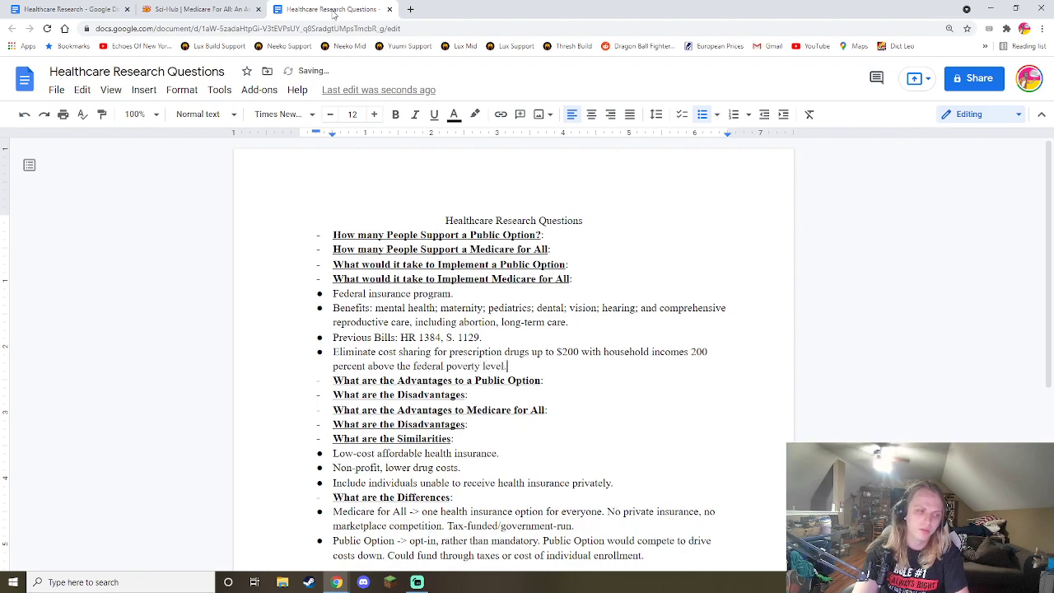
# Step: Read the paper's paragraph on private insurance and start a new bullet with "Prohibit private insurance from offering benefits to"
pyautogui.press('Return')
pyautogui.click(198, 9)
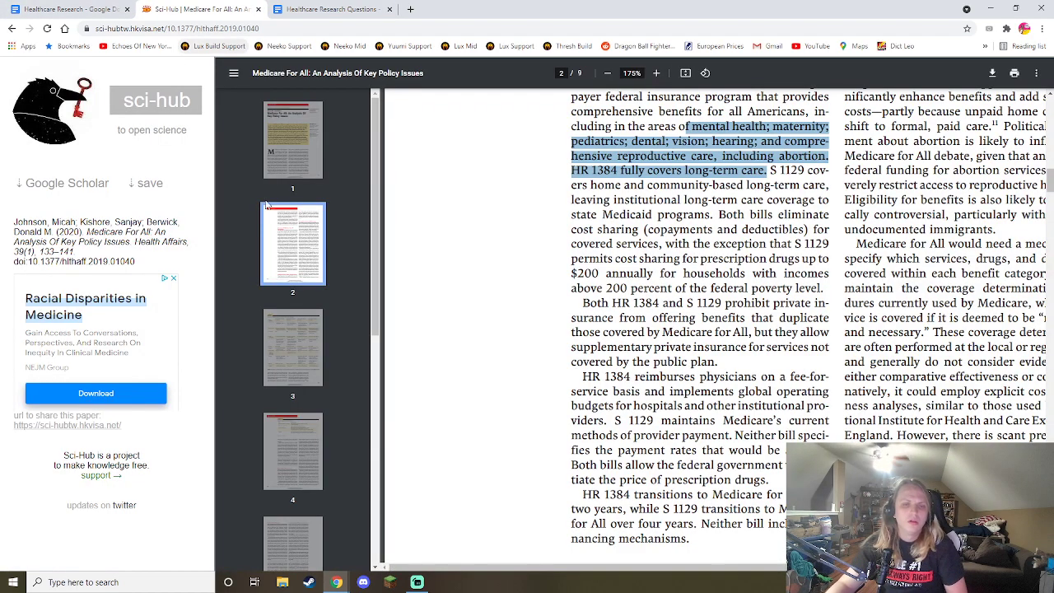
pyautogui.scroll(-3, 700, 330)
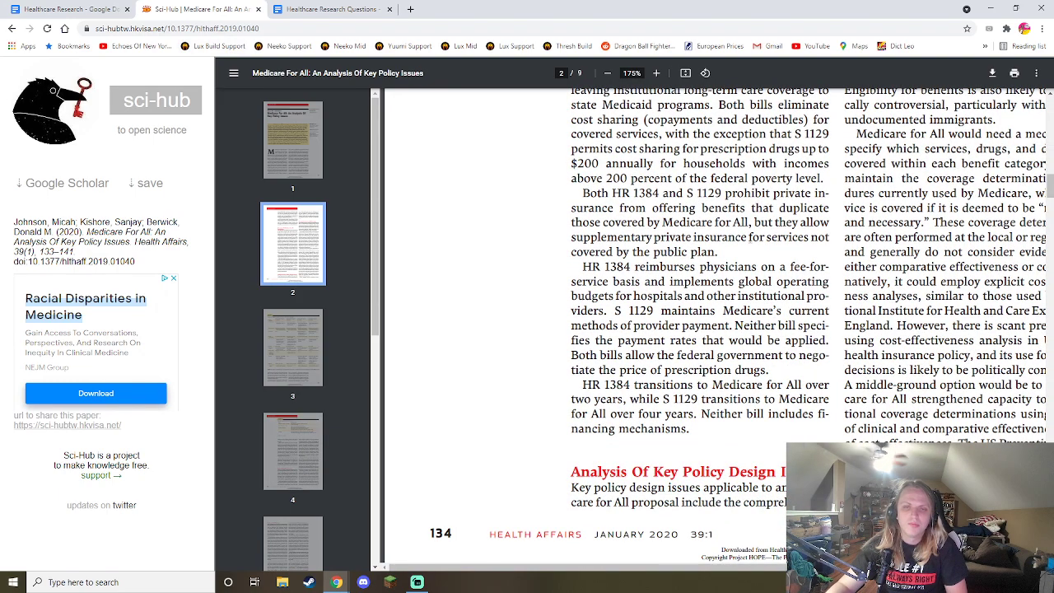
pyautogui.moveTo(708, 560); pyautogui.dragTo(766, 558)
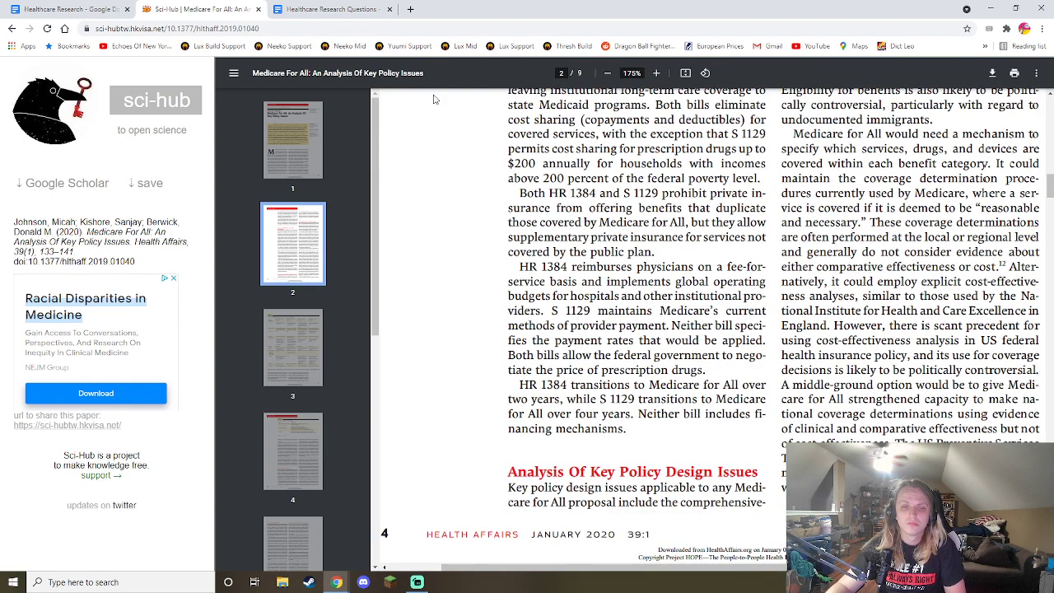
pyautogui.click(333, 8)
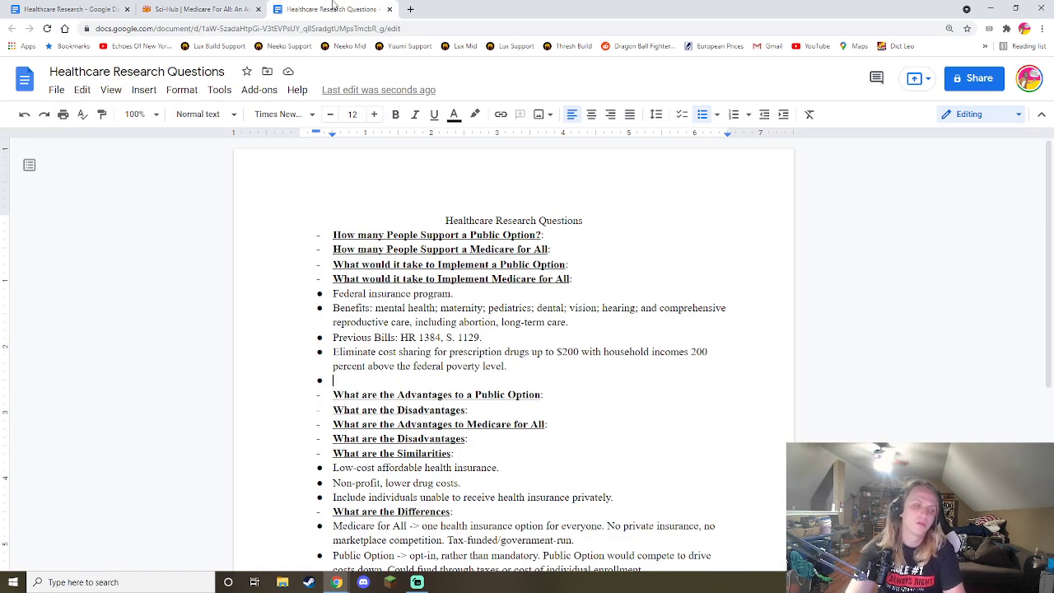
pyautogui.write('Prohibit priv')
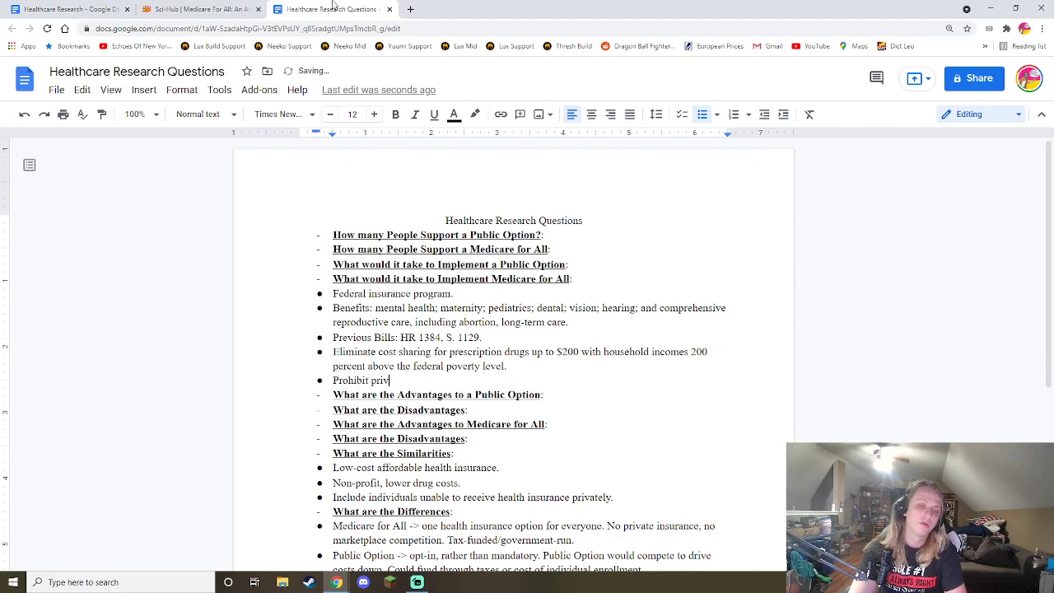
pyautogui.write('ate insurance fr')
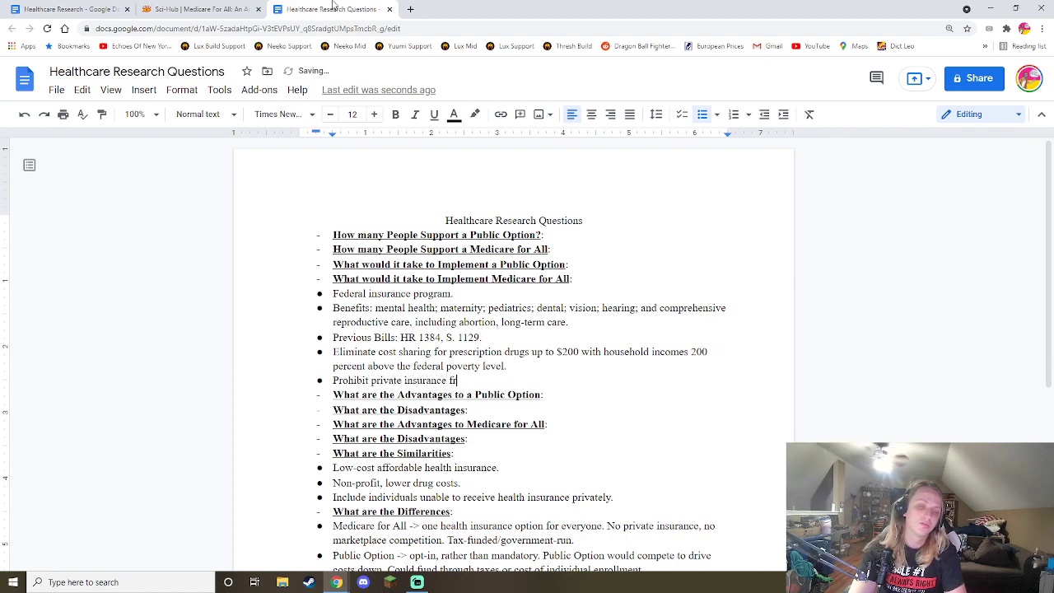
pyautogui.write('om offering benefits to')
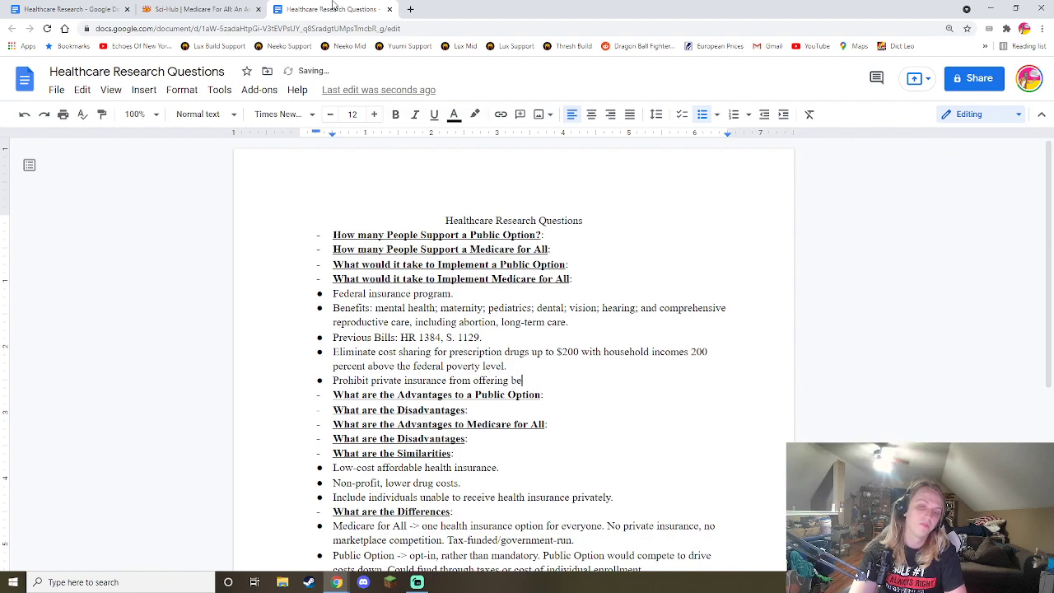
# Step: Recheck the private insurance paragraph and replace the bullet's trailing "to" with "not covered by the public plan."
pyautogui.click(235, 7)
pyautogui.click(334, 8)
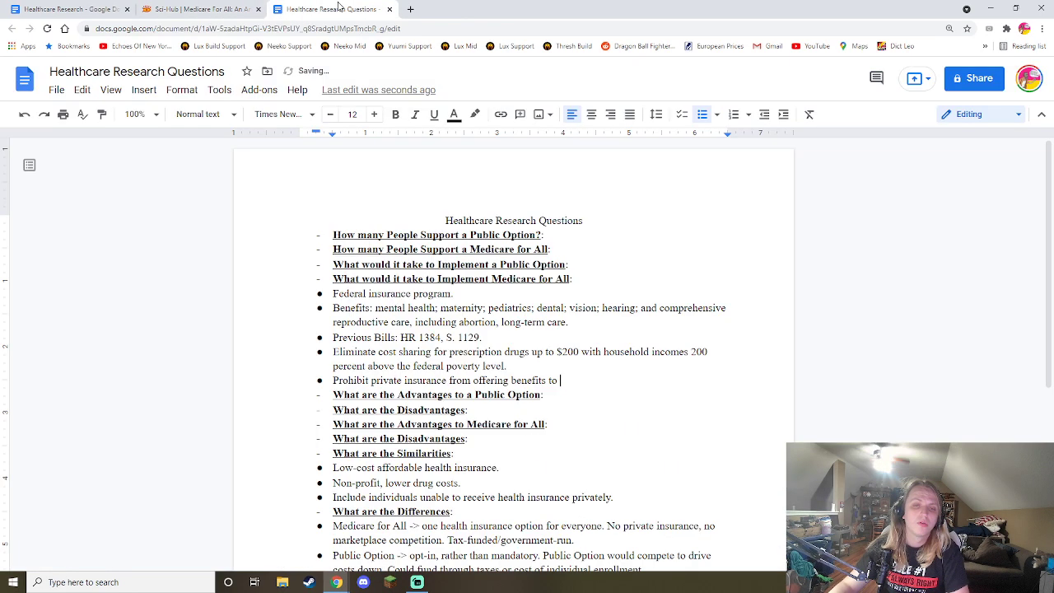
pyautogui.press('BackSpace')
pyautogui.press('BackSpace')
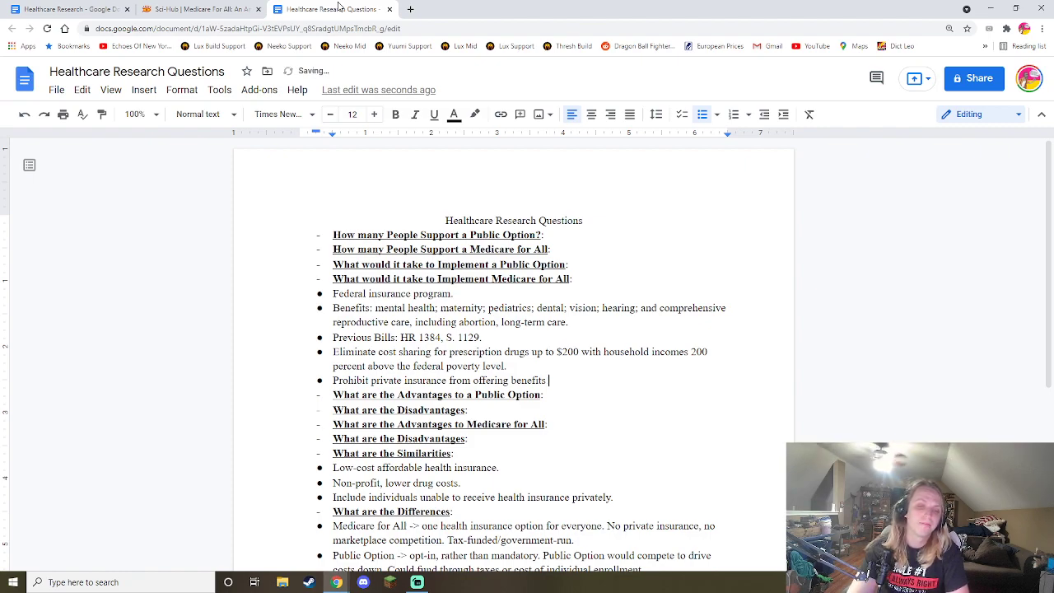
pyautogui.write('not covered ')
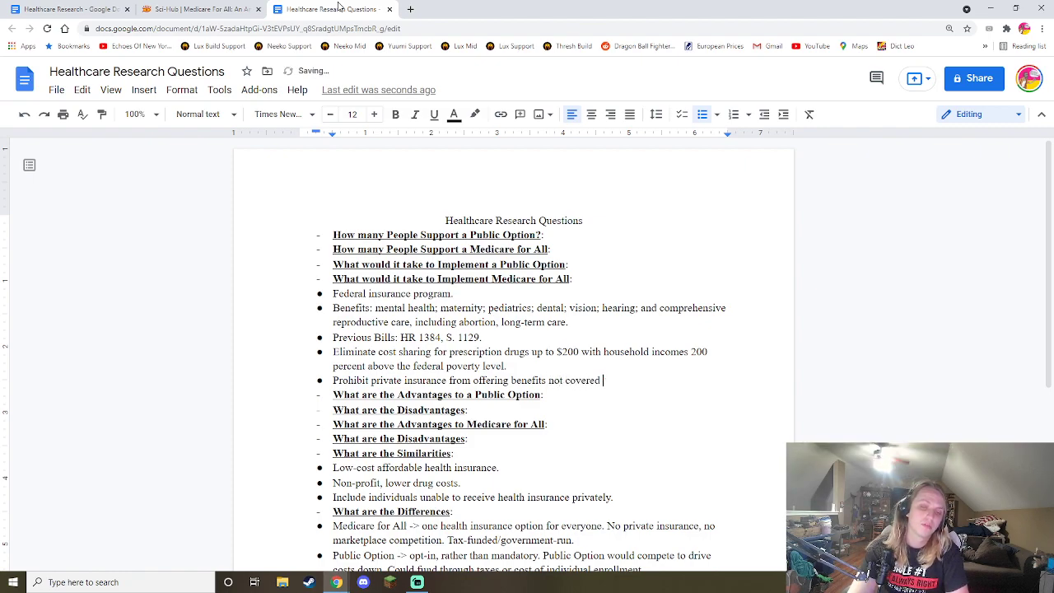
pyautogui.write('by the public plan.')
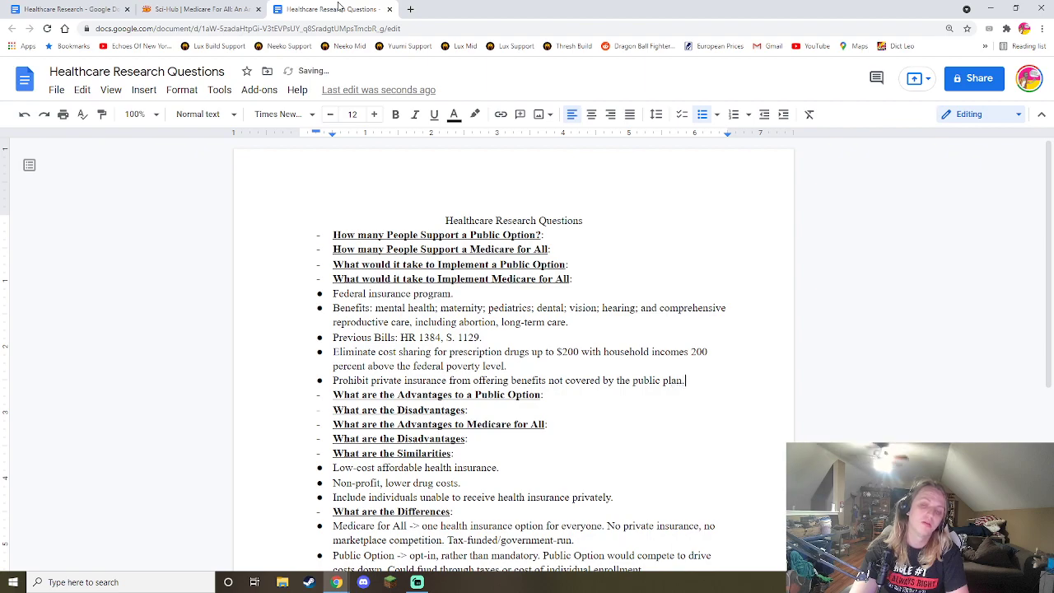
# Step: Read the paper's provider payment paragraph and start a new bullet below the private insurance one with "1384 - reimburses"
pyautogui.press('Return')
pyautogui.click(247, 10)
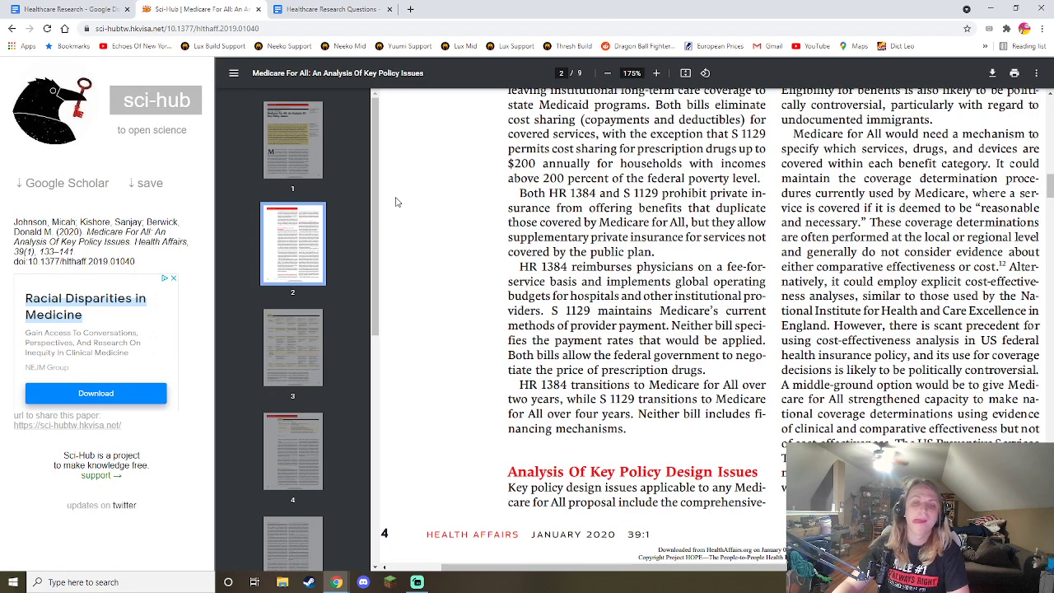
pyautogui.click(335, 8)
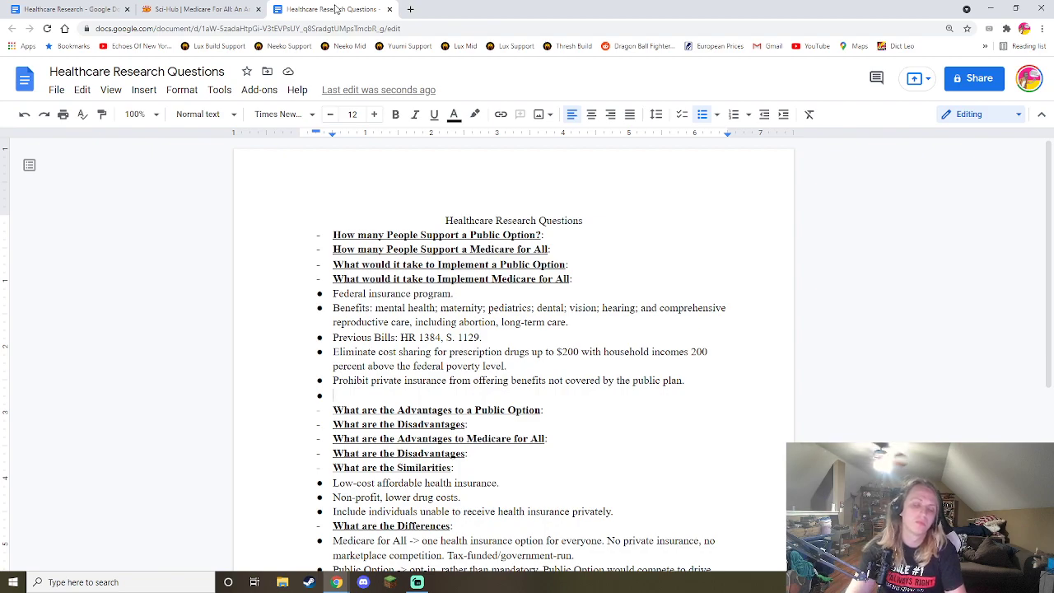
pyautogui.write('1384 -')
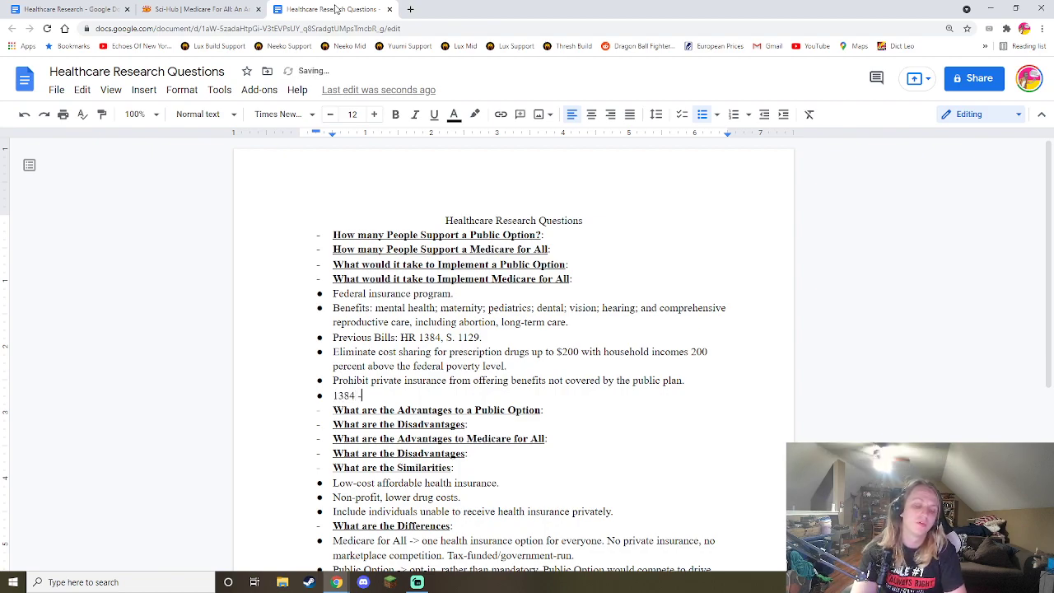
pyautogui.write(' reimburses')
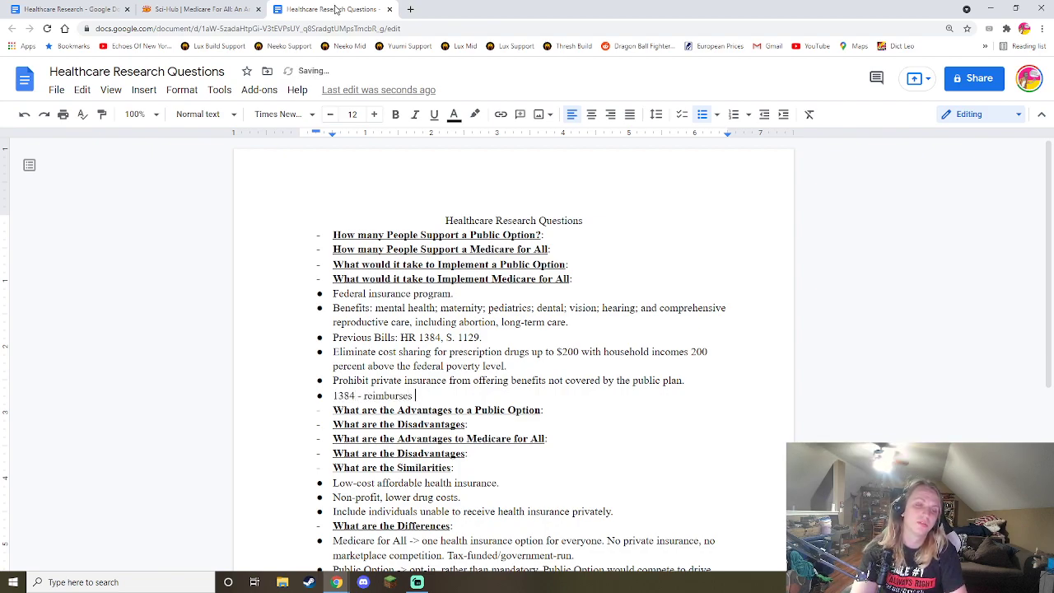
# Step: Recheck the paper's provider payment paragraph and continue the "1384 - reimburses" bullet with "fee-for-service to physicians,"
pyautogui.click(239, 8)
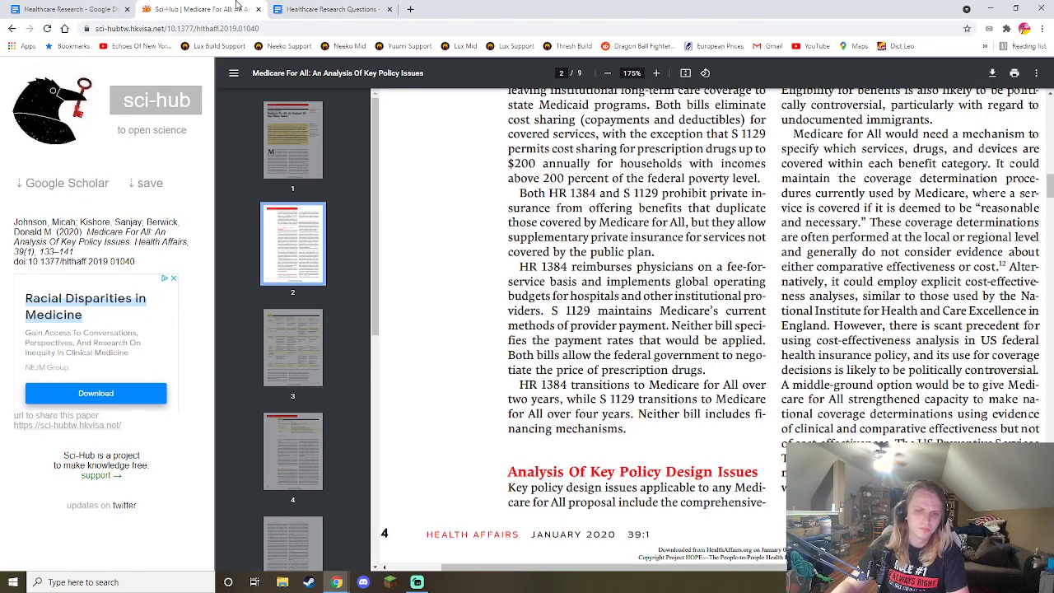
pyautogui.click(353, 9)
pyautogui.write('fe')
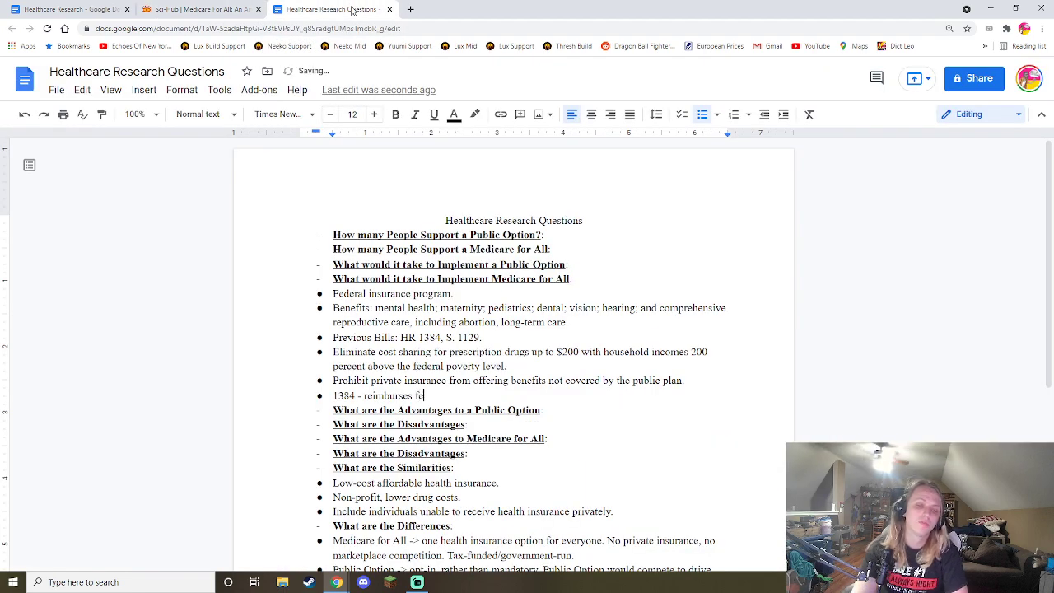
pyautogui.write('e-for-service')
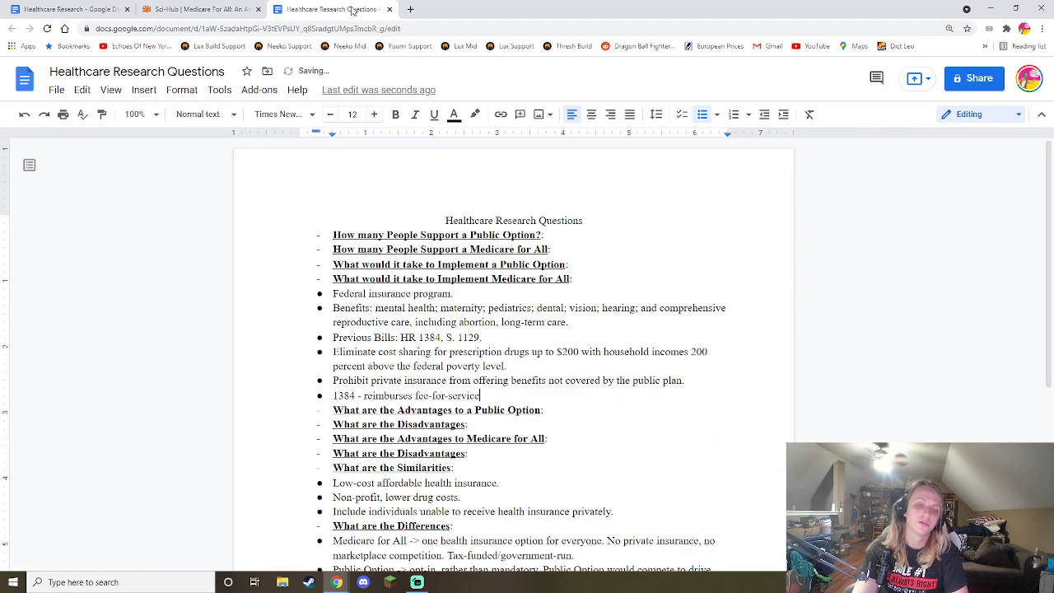
pyautogui.write(' to physicians,')
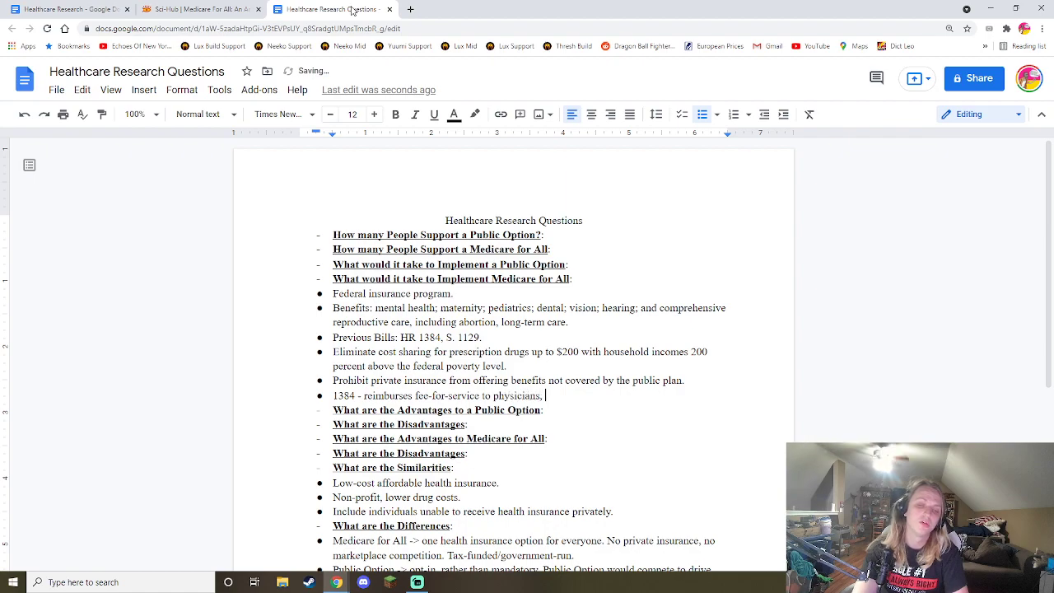
# Step: Recheck the payment paragraph, extend the 1384 bullet with "global operating budgets for", and correct the misspelled "budgets"
pyautogui.click(202, 9)
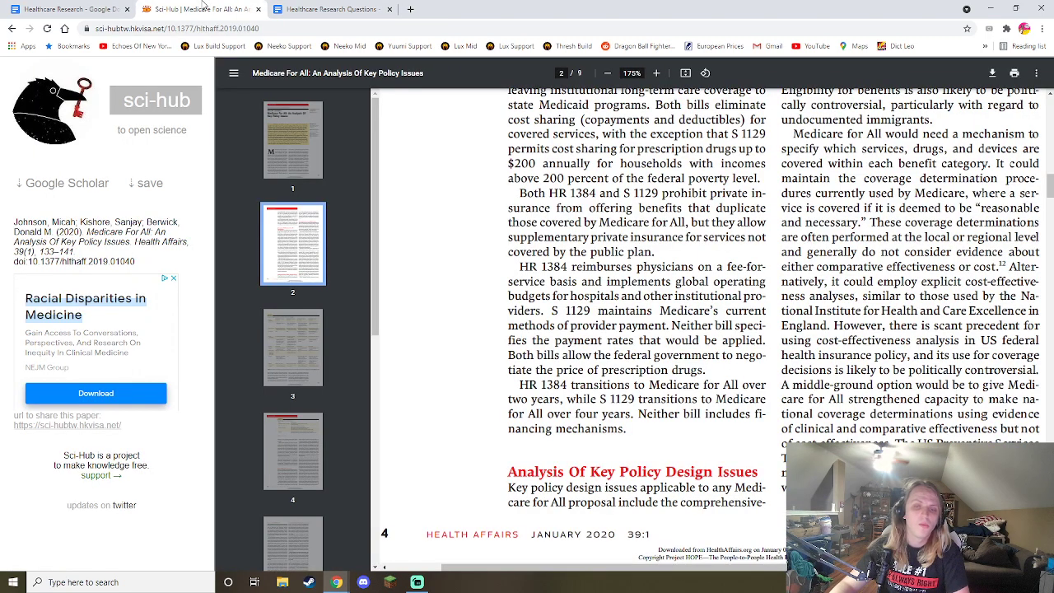
pyautogui.click(318, 9)
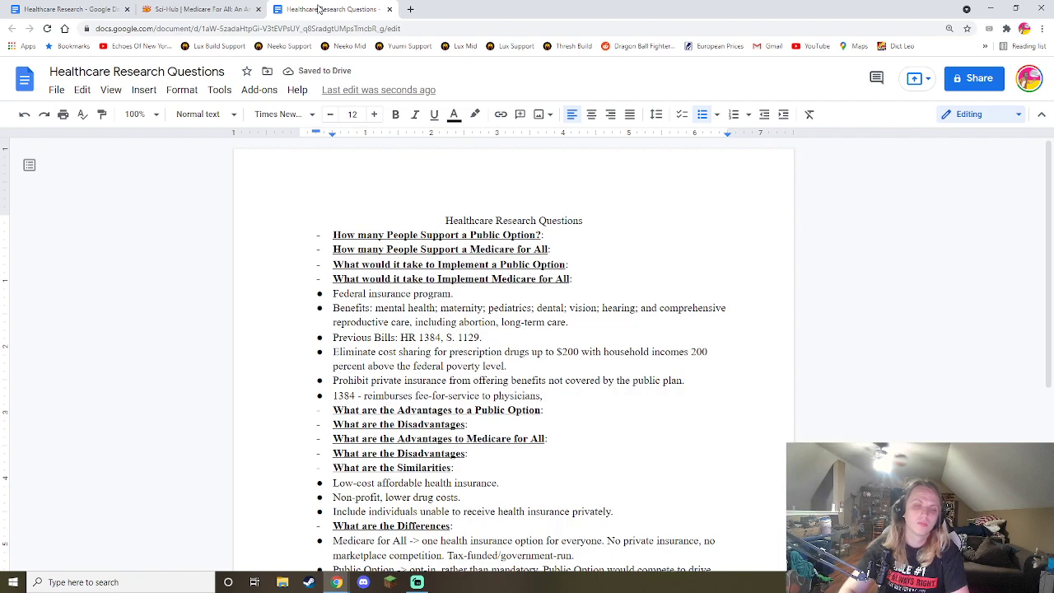
pyautogui.write('global op')
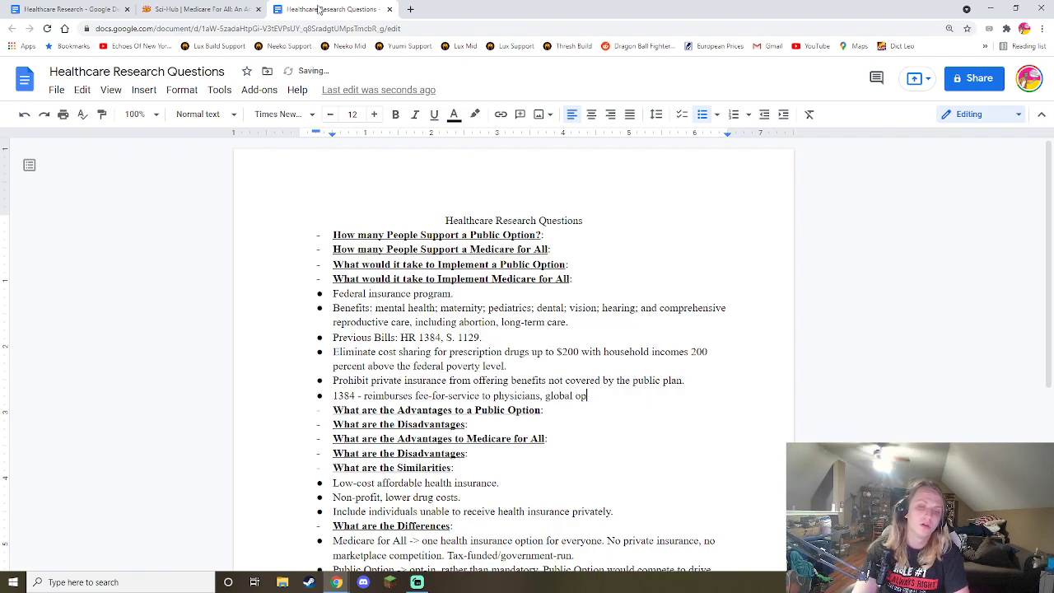
pyautogui.write('erating bude')
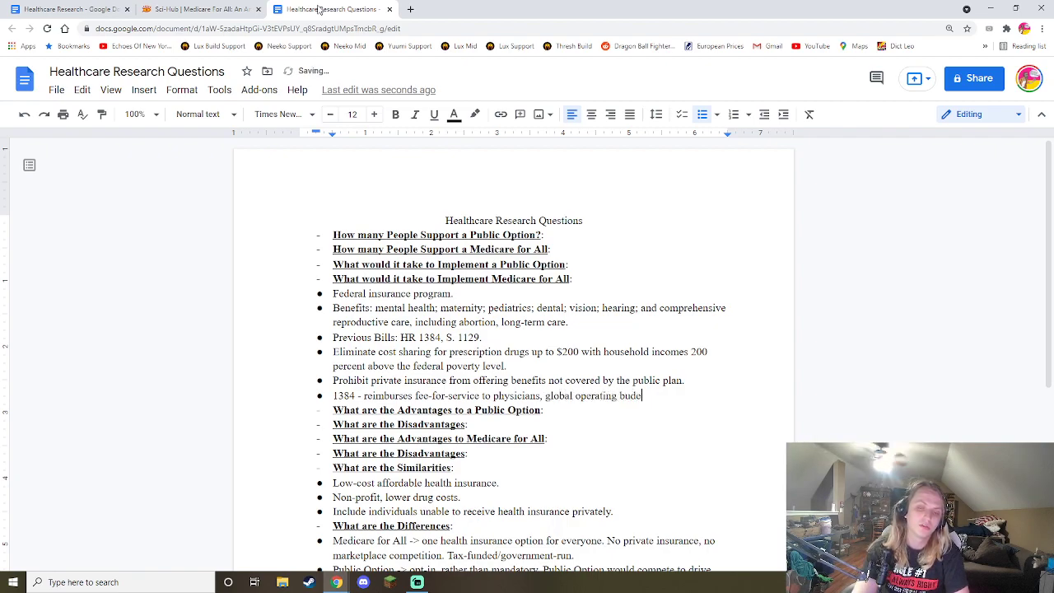
pyautogui.write('ts for')
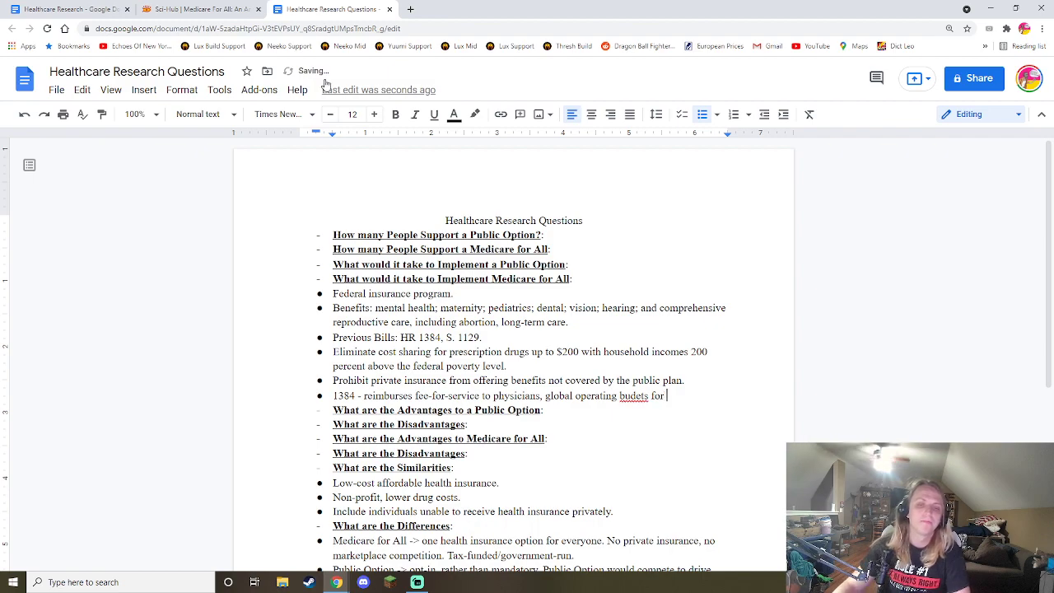
pyautogui.click(638, 396)
pyautogui.click(646, 376)
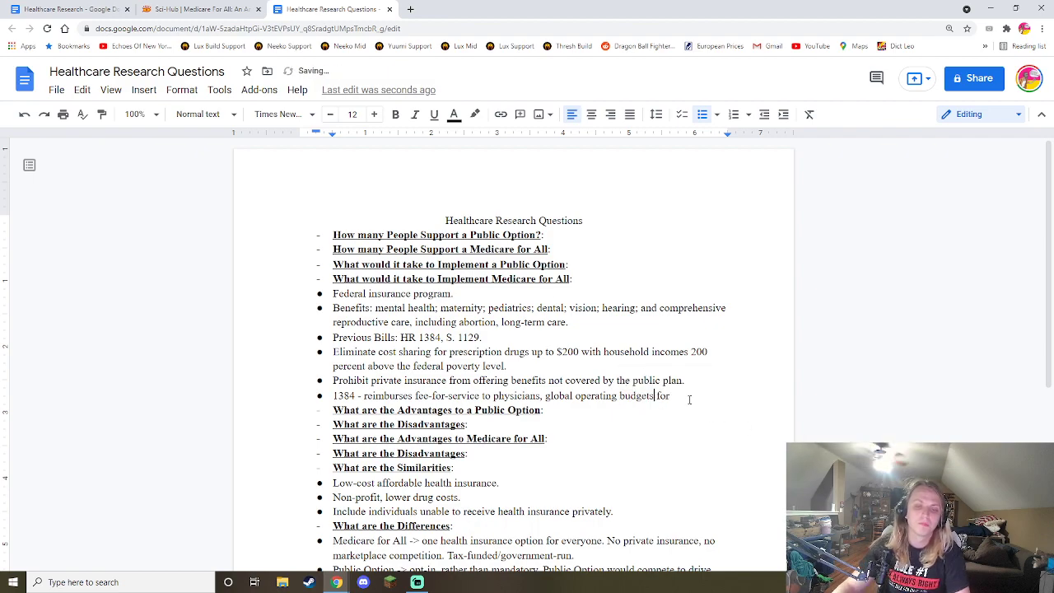
# Step: Check who receives the operating budgets in the paper and finish the 1384 reimbursement bullet with "hospitals/providers."
pyautogui.click(247, 8)
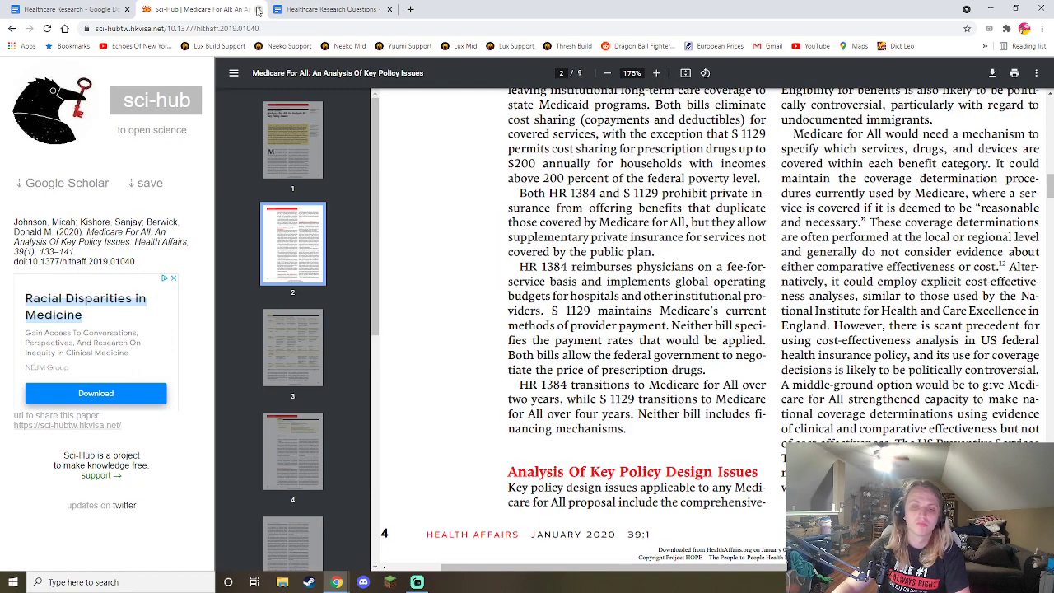
pyautogui.click(380, 8)
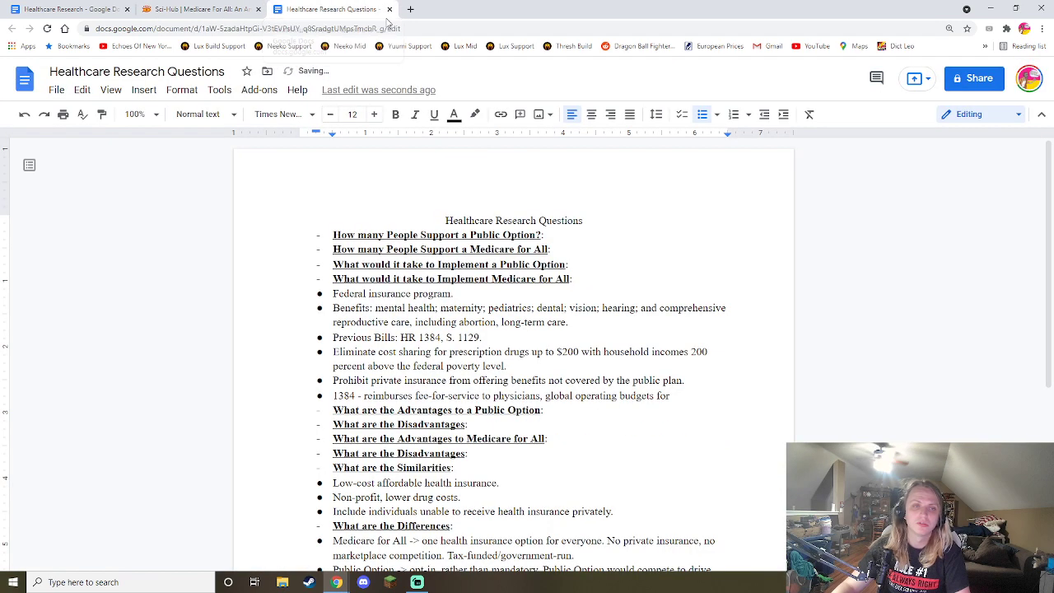
pyautogui.write('hospital')
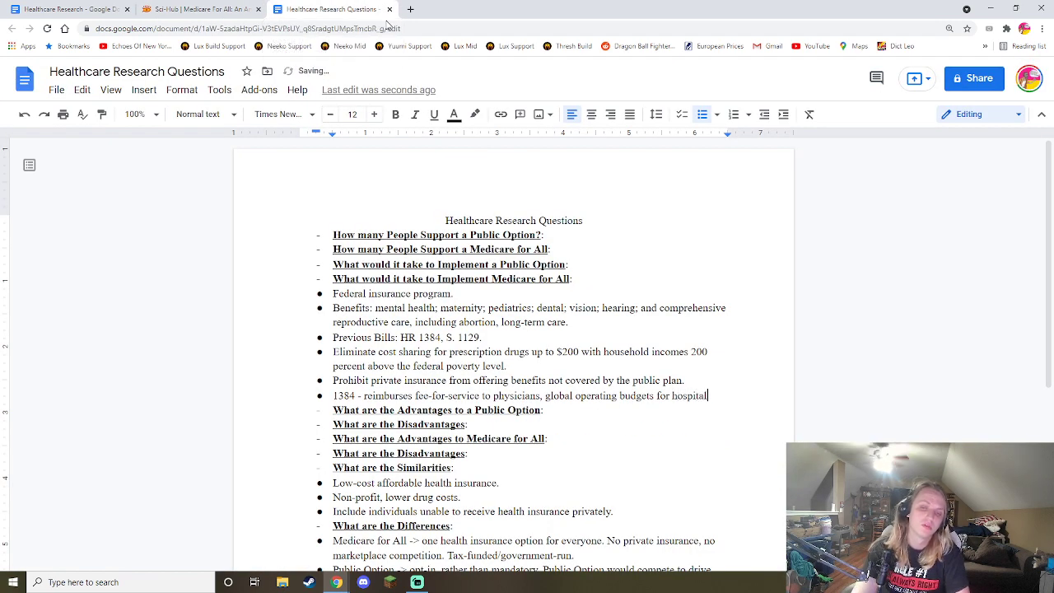
pyautogui.write('s/providers.')
# Step: Read the paper's paragraph on transition and financing and add a new bullet "Financing mechanisms not included."
pyautogui.press('Return')
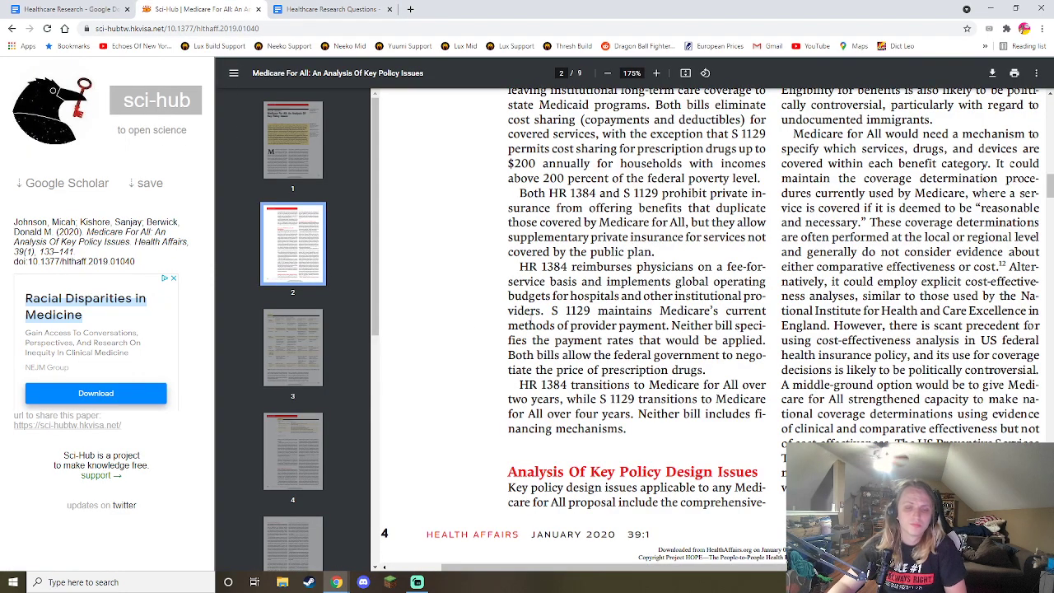
pyautogui.scroll(-1, 470, 340)
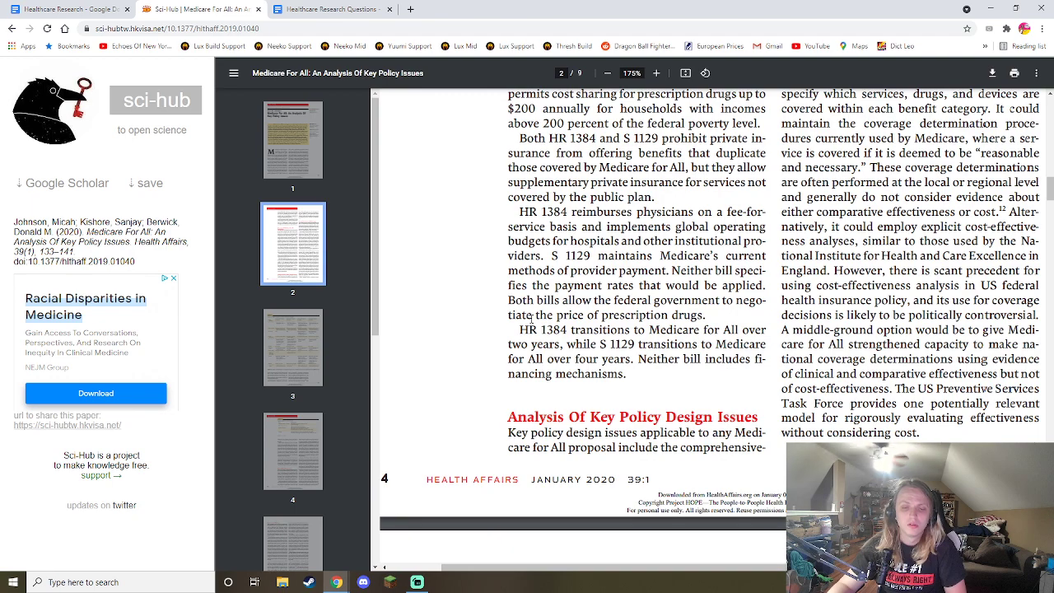
pyautogui.click(323, 9)
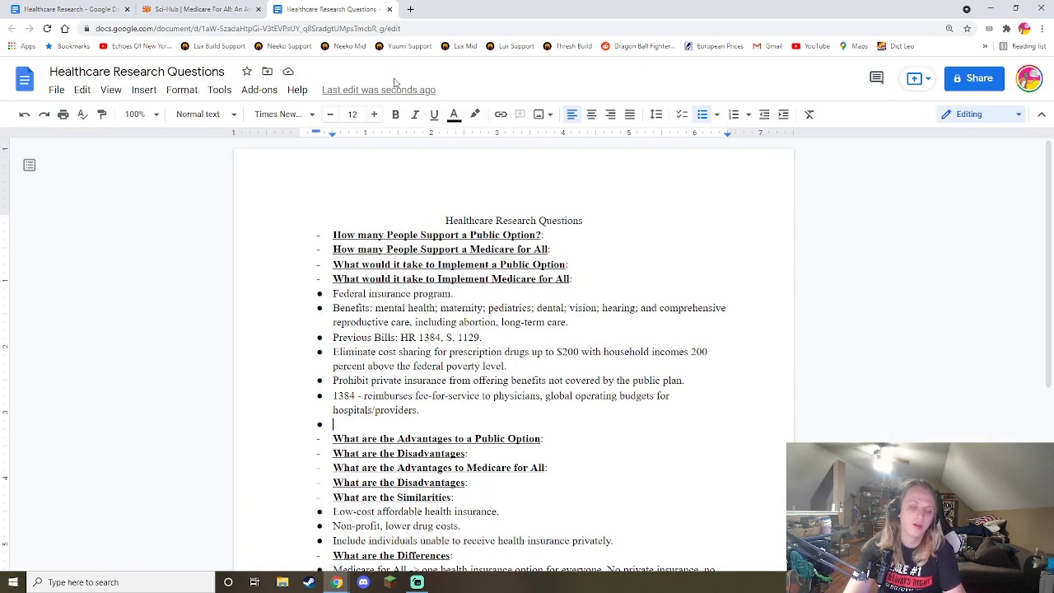
pyautogui.write('Financing mechani')
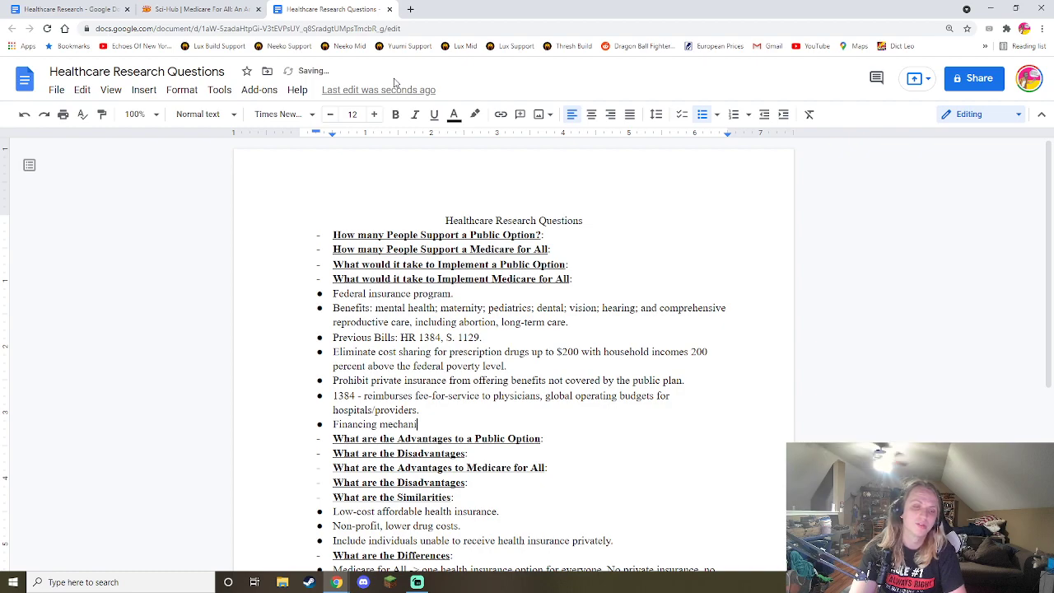
pyautogui.write('sms not i')
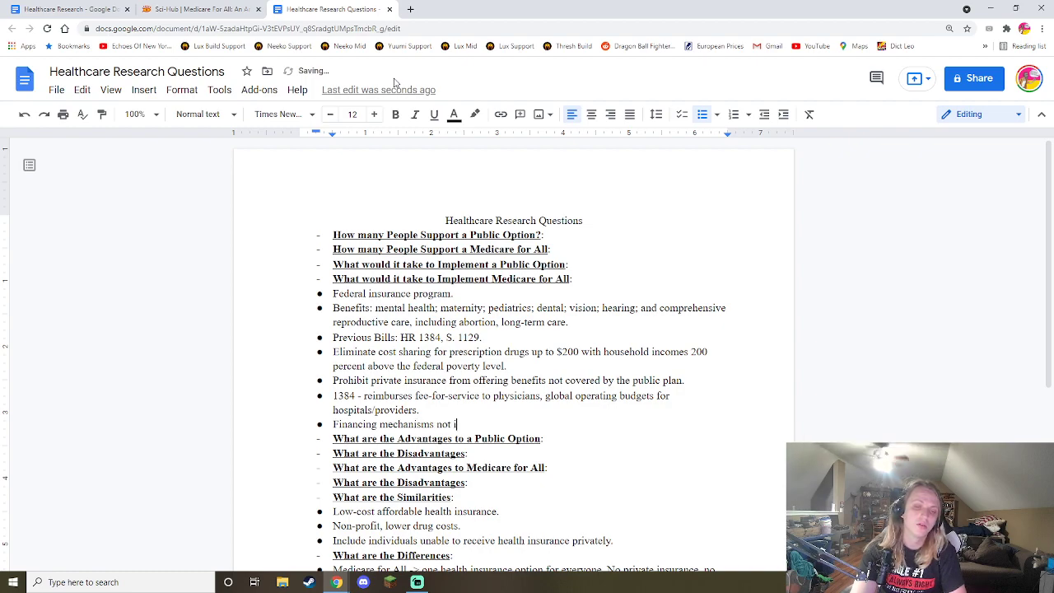
pyautogui.write('ncluded.')
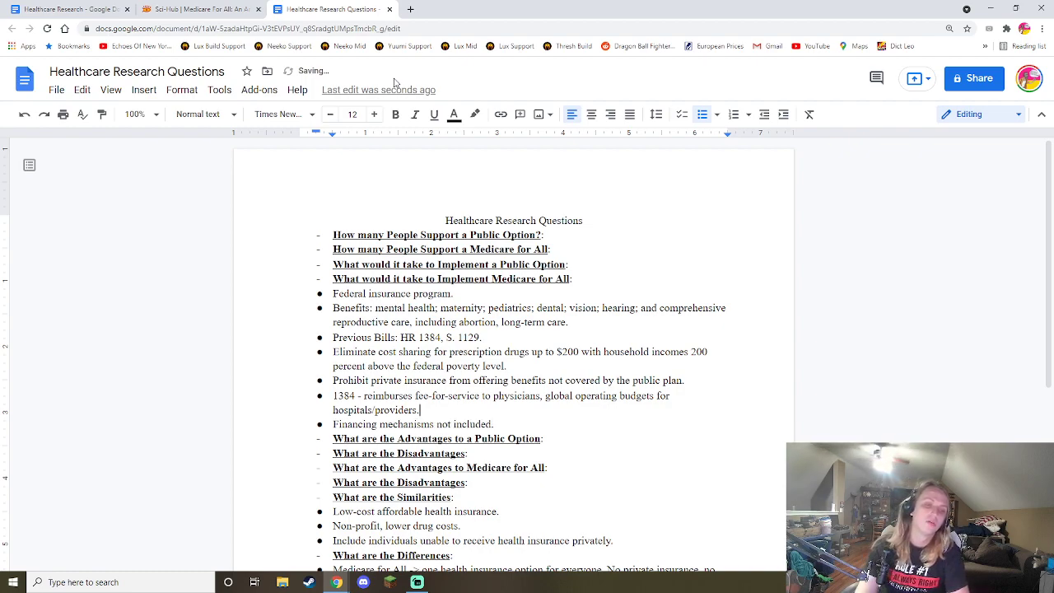
# Step: Insert a bullet above the financing one reading "1384 - two year transition, 1129 - four year transition."
pyautogui.press('Return')
pyautogui.write('1')
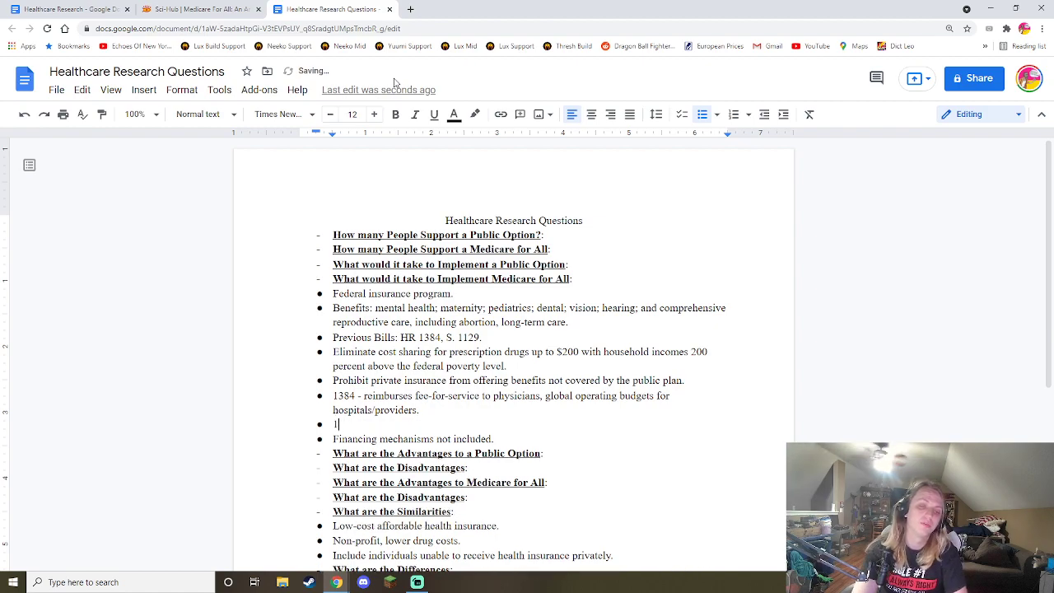
pyautogui.write('384 - ')
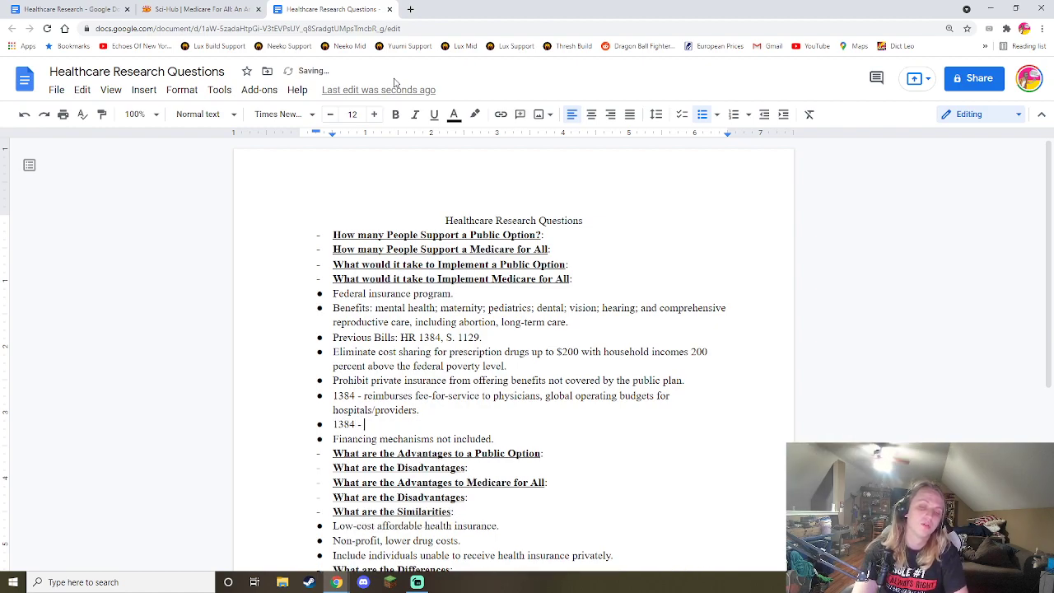
pyautogui.write('two year transition, 1129 - four t')
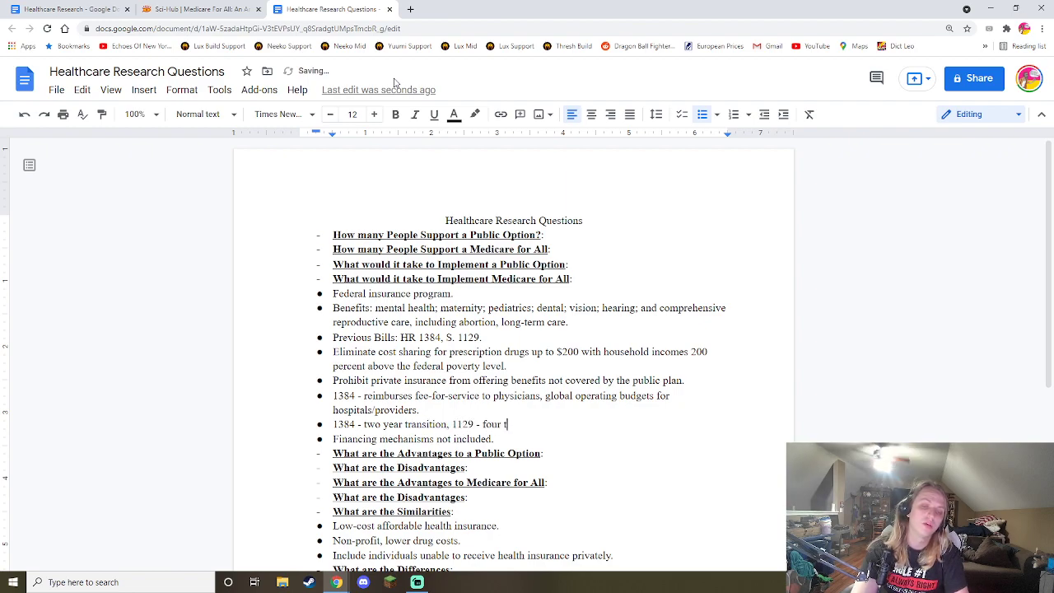
pyautogui.press('BackSpace')
pyautogui.write('year transiti')
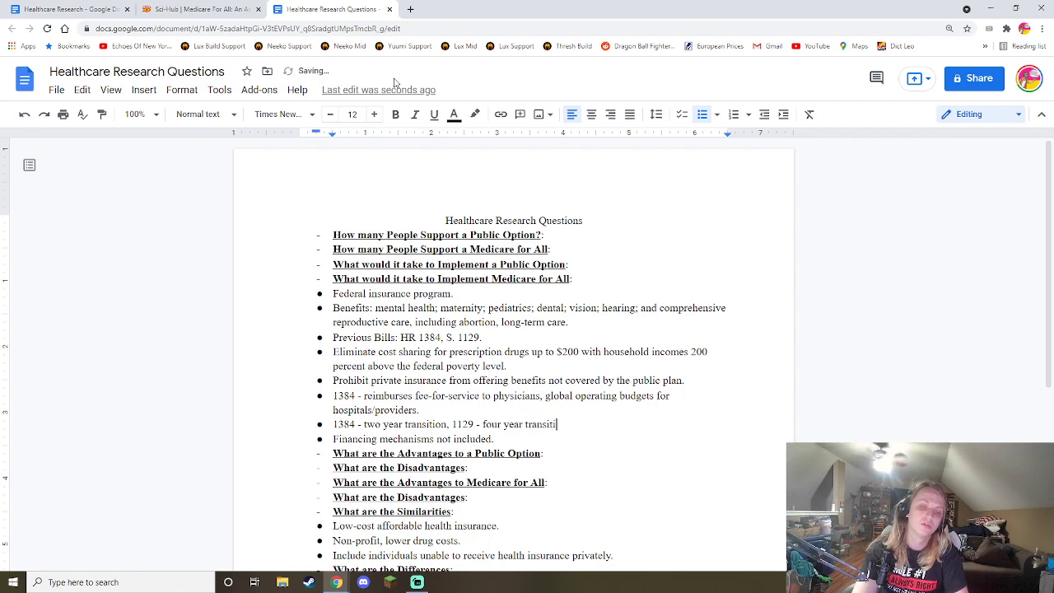
pyautogui.write('on.')
# Step: Look over the paper's key policy design issues and open an empty line under the Medicare for All Disadvantages heading
pyautogui.click(136, 7)
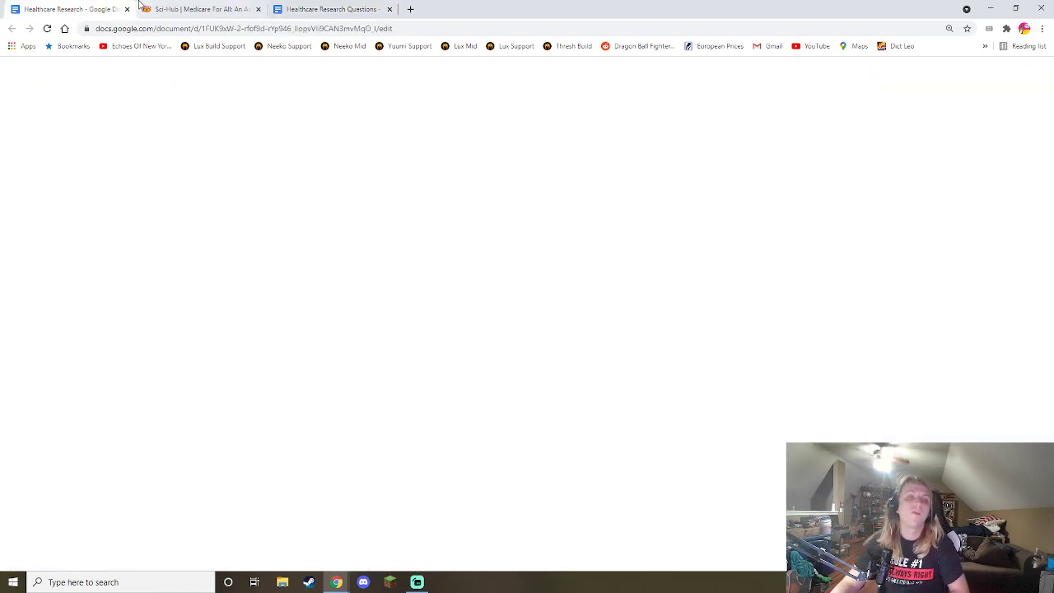
pyautogui.click(143, 9)
pyautogui.scroll(-3, 771, 315)
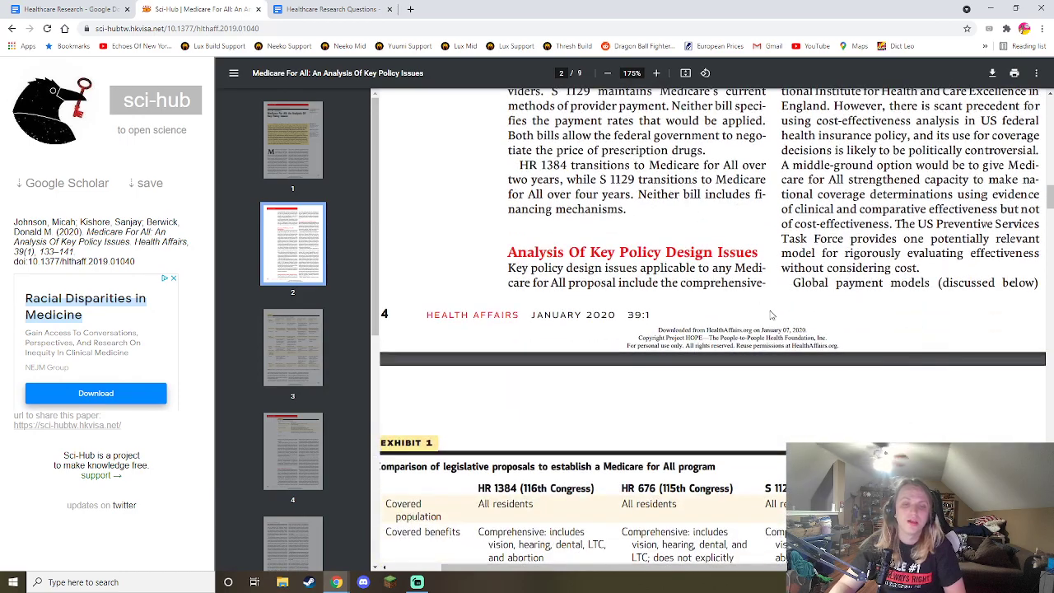
pyautogui.scroll(2, 772, 315)
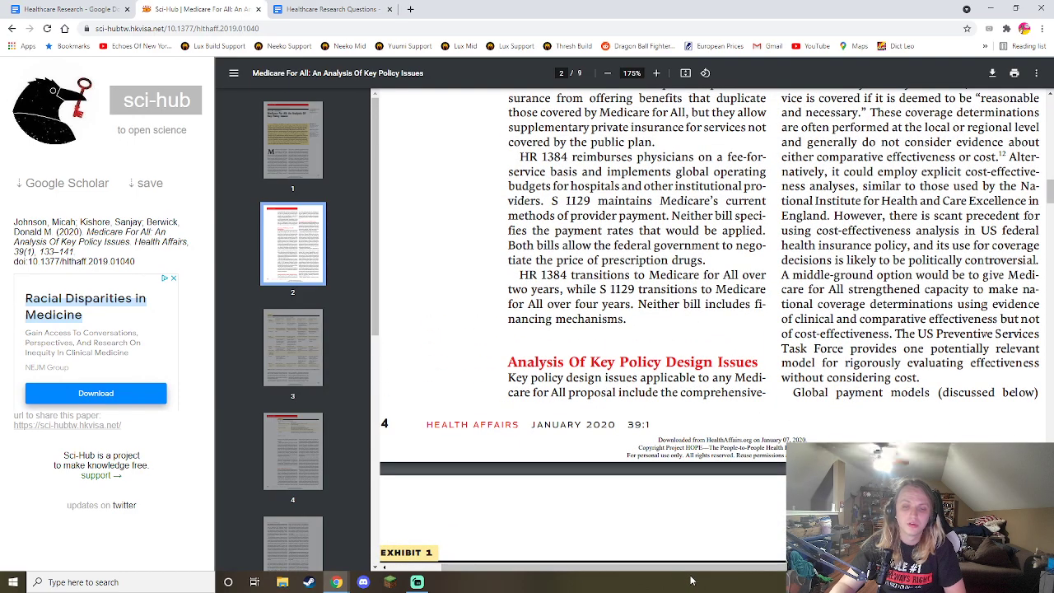
pyautogui.scroll(13, 744, 395)
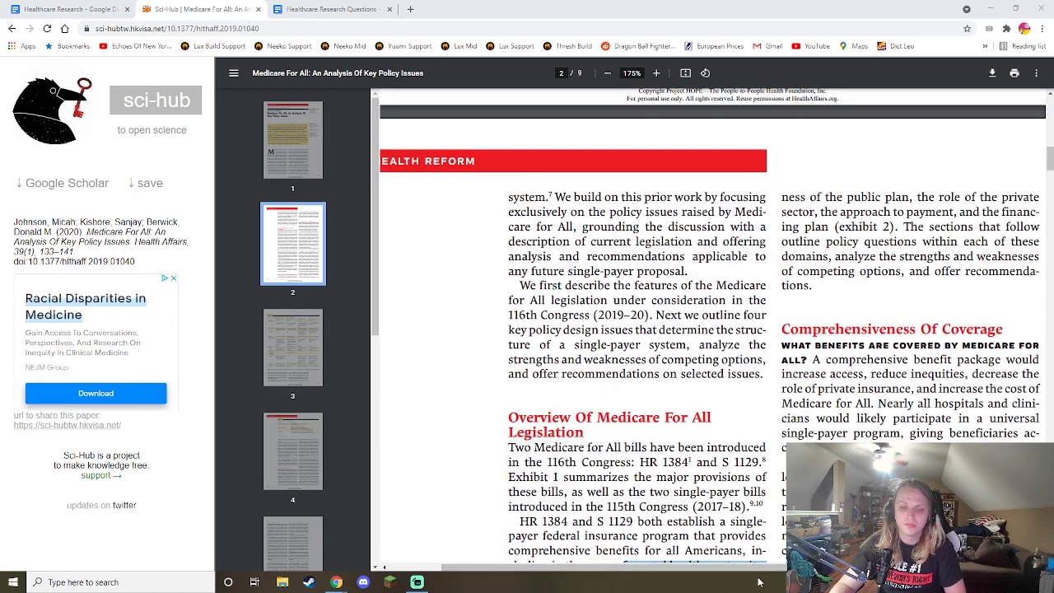
pyautogui.hscroll(2, 626, 566)
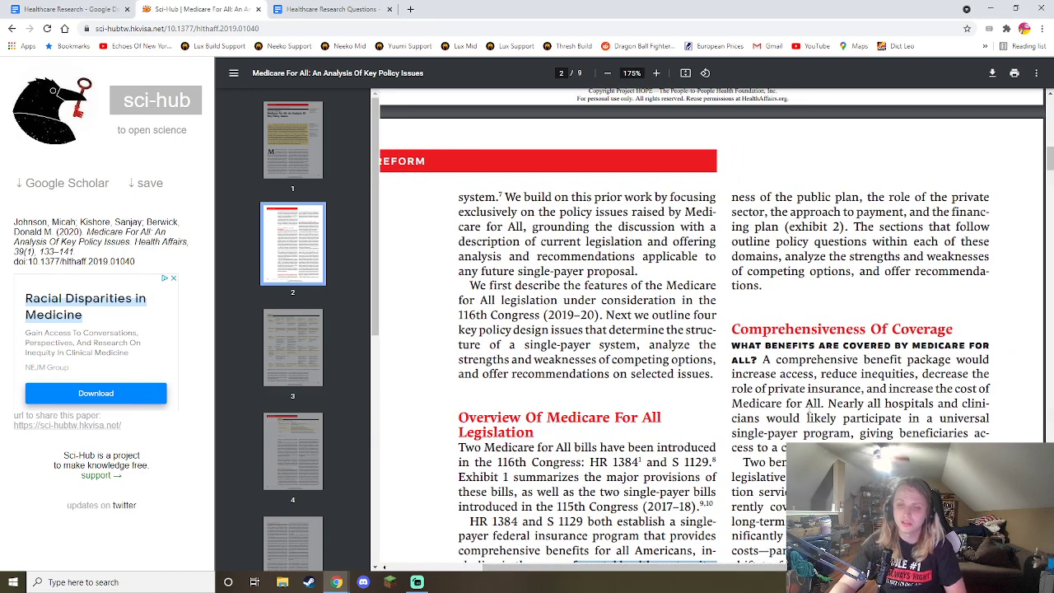
pyautogui.click(346, 10)
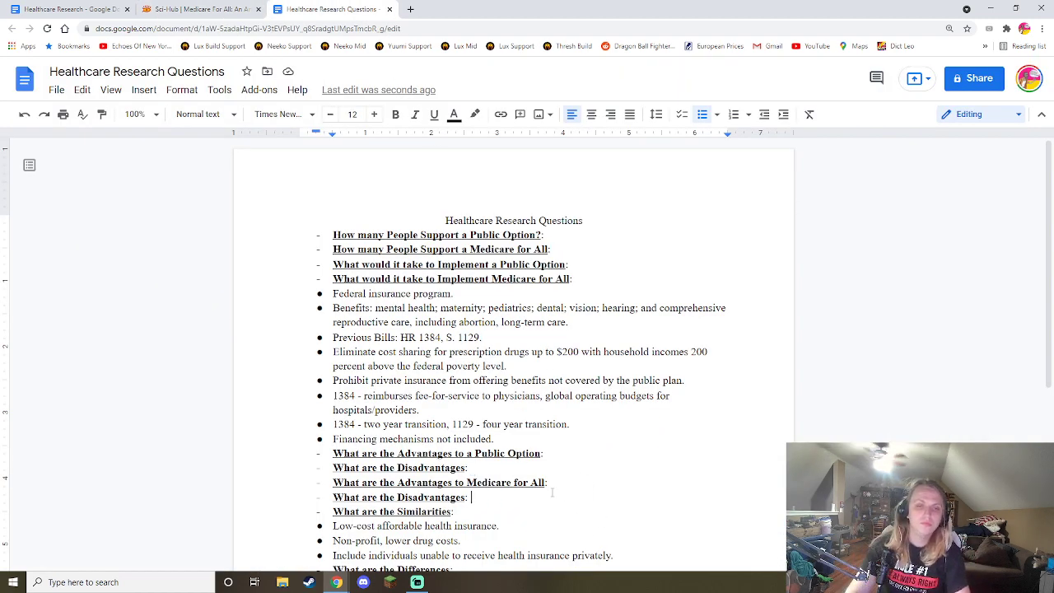
pyautogui.press('Return')
pyautogui.press('Return')
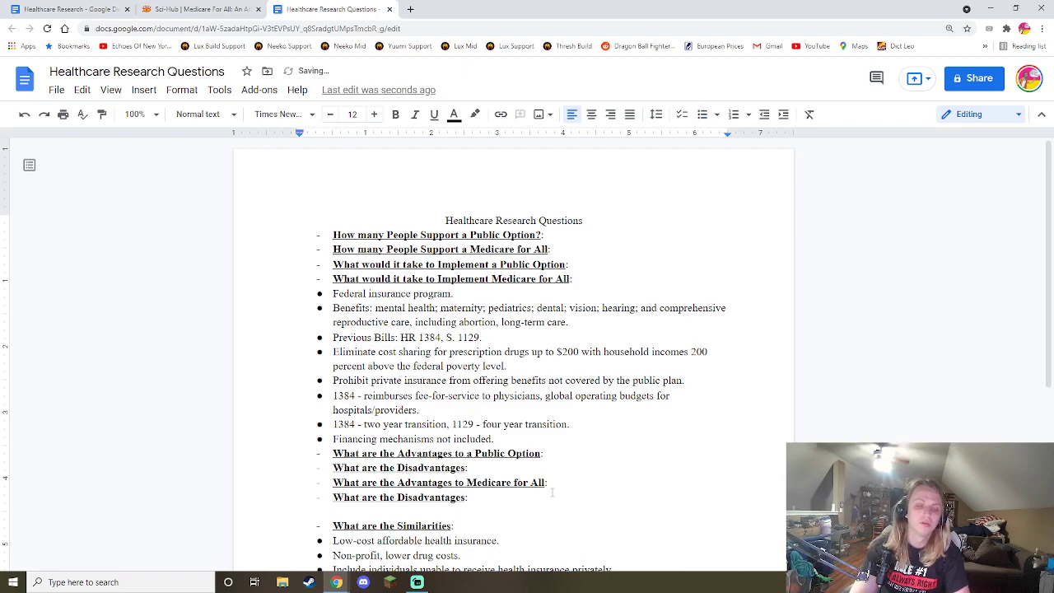
# Step: Copy the paper's passage from "comprehensiveness of the public plan" to "the financing plan" into a bullet under the Medicare for All Disadvantages heading
pyautogui.click(197, 9)
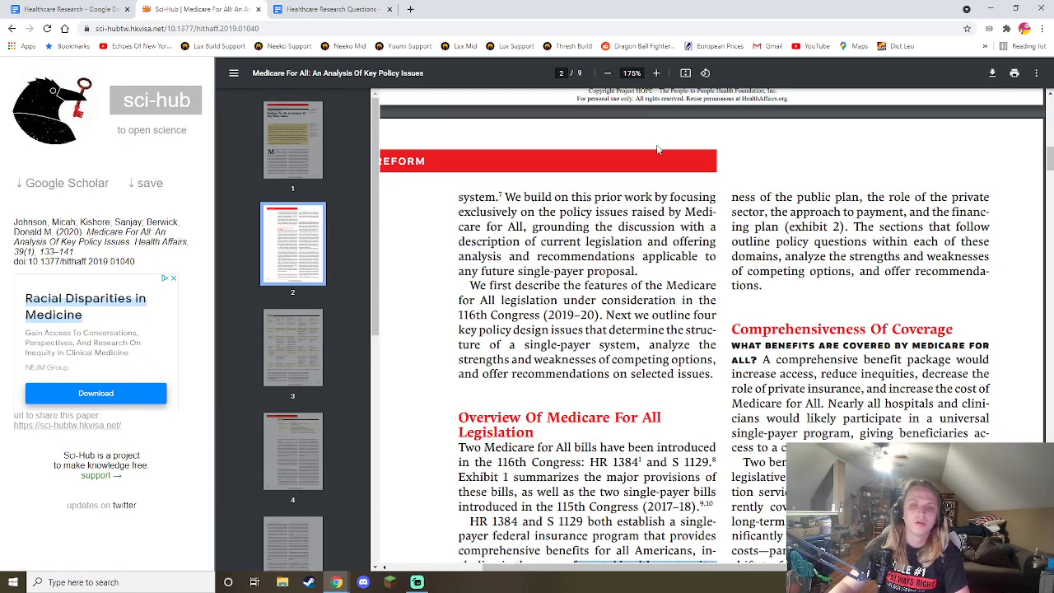
pyautogui.scroll(-10, 646, 426)
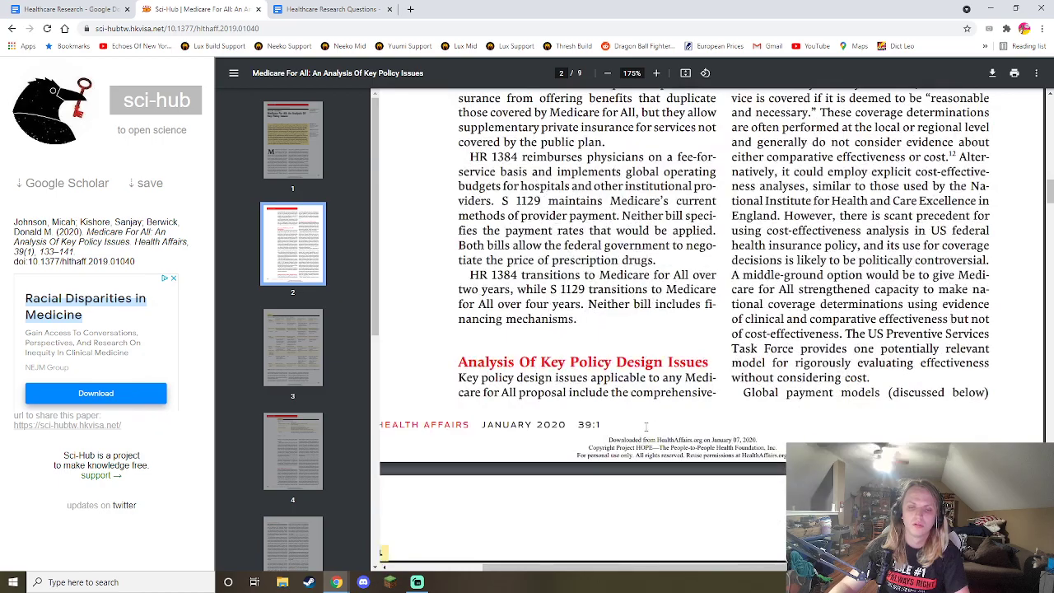
pyautogui.moveTo(636, 398); pyautogui.dragTo(779, 227)
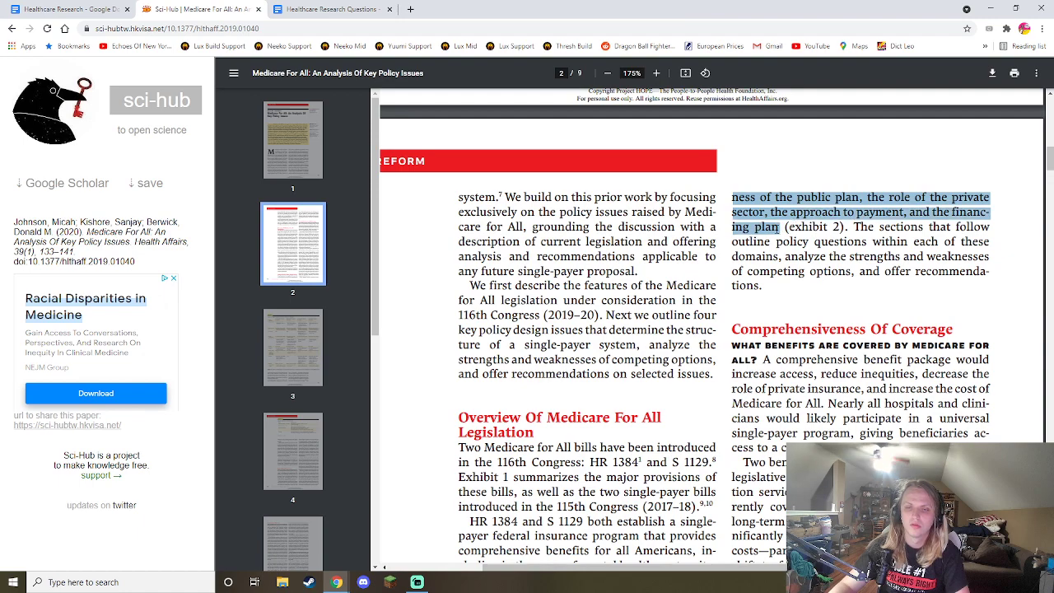
pyautogui.rightClick(780, 227)
pyautogui.click(808, 241)
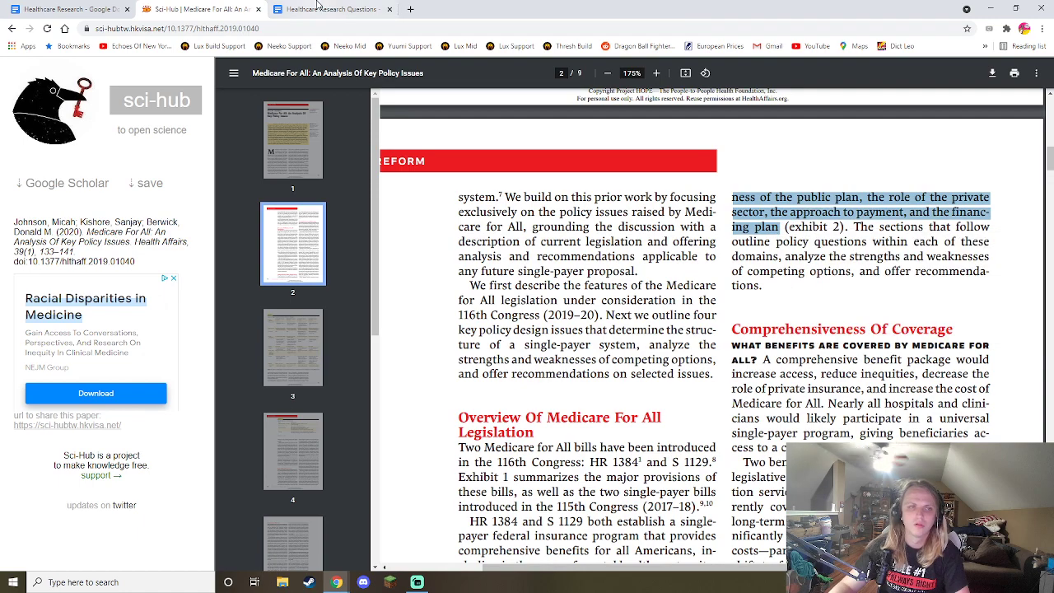
pyautogui.click(329, 10)
pyautogui.hotkey('ctrl', 'v')
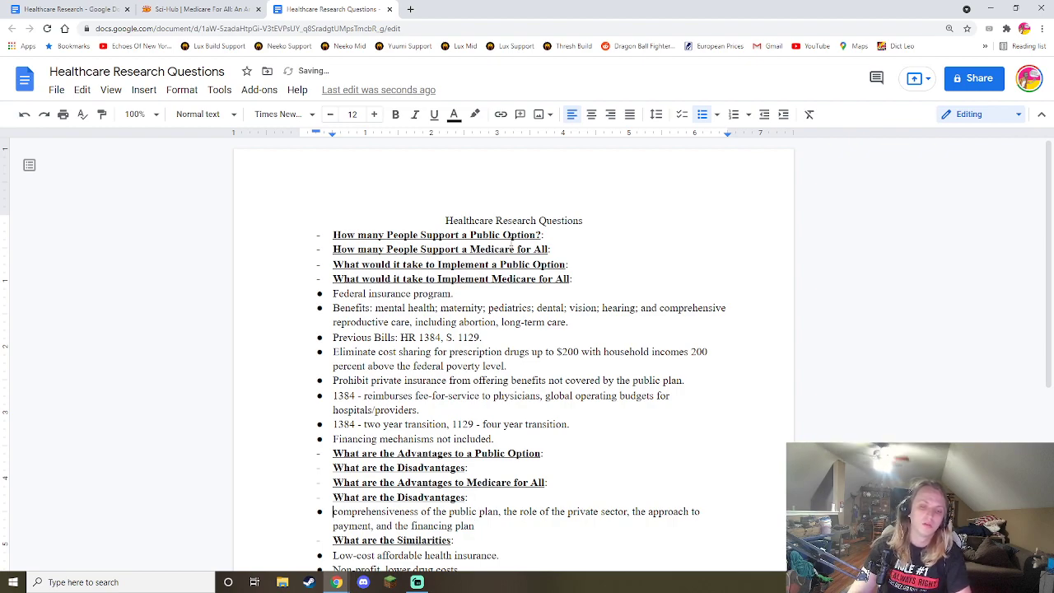
# Step: Prefix the Medicare for All Disadvantages bullet with "Potential issues:" and bring up the paper's Comprehensiveness Of Coverage section
pyautogui.write('Potential ')
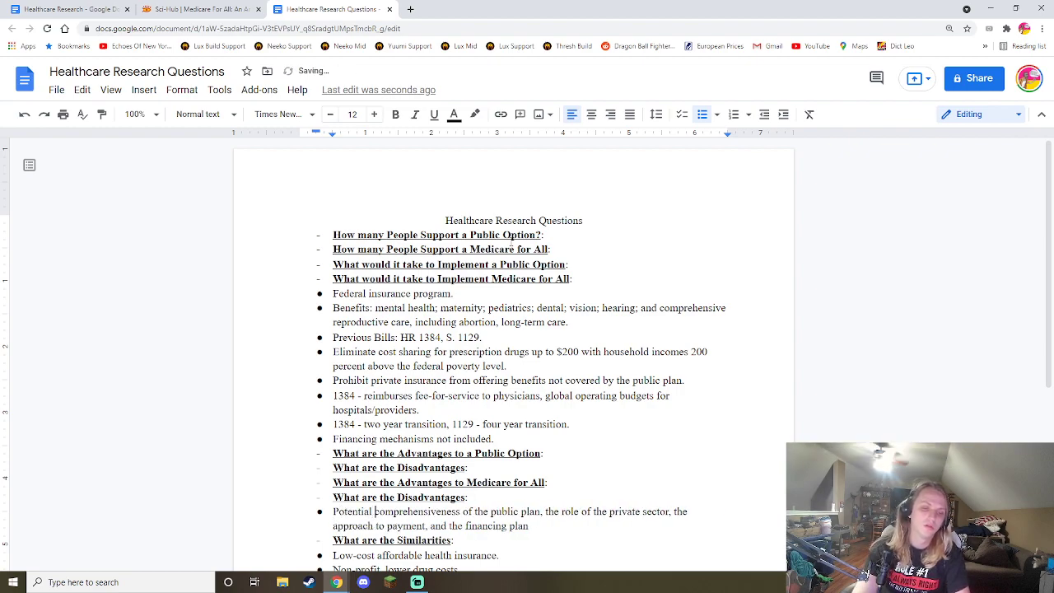
pyautogui.write('issues:')
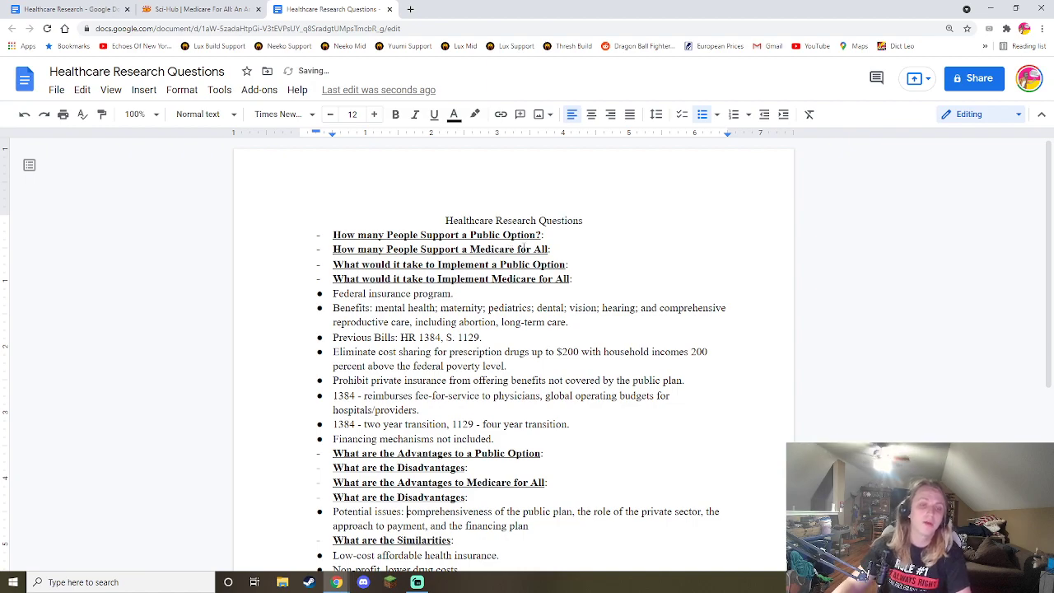
pyautogui.hotkey('ctrl', 'shift', 'Tab')
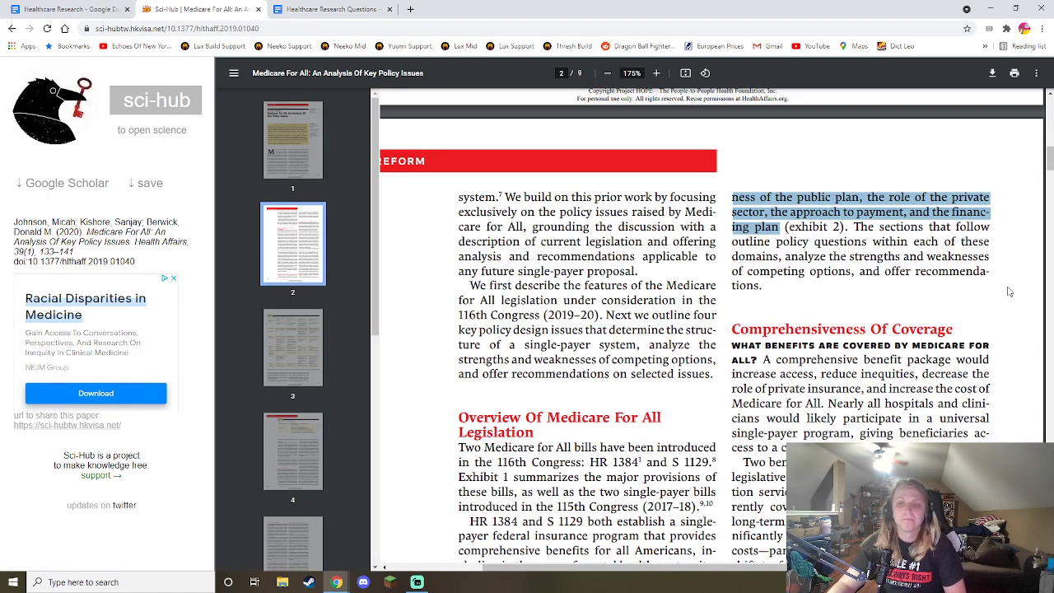
pyautogui.scroll(-3, 805, 257)
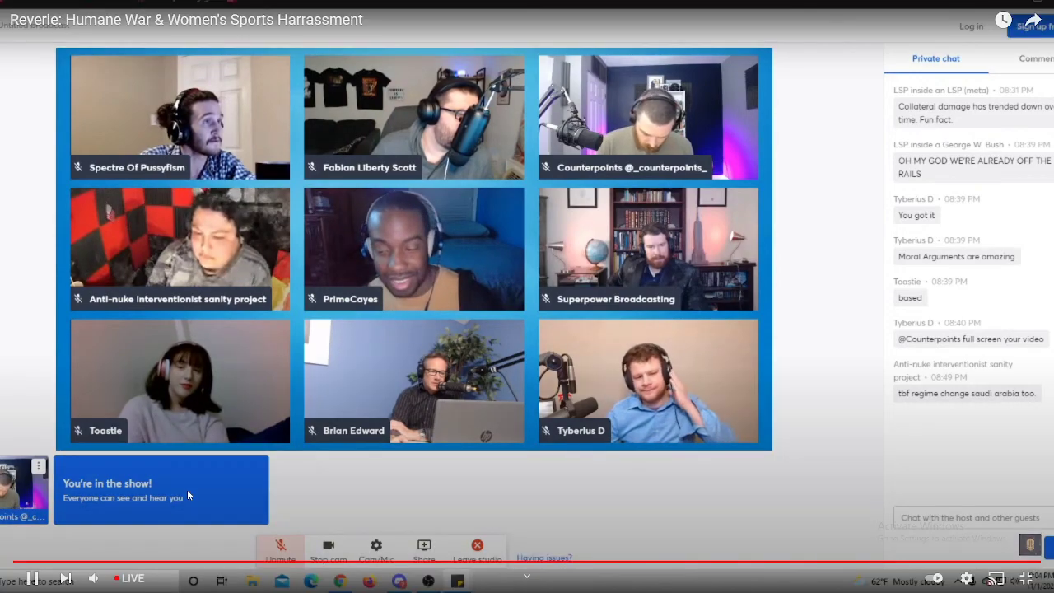
# Step: Adjust the full-screen YouTube livestream's volume, and close the video to return to the Medicare For All paper
pyautogui.moveTo(122, 580)
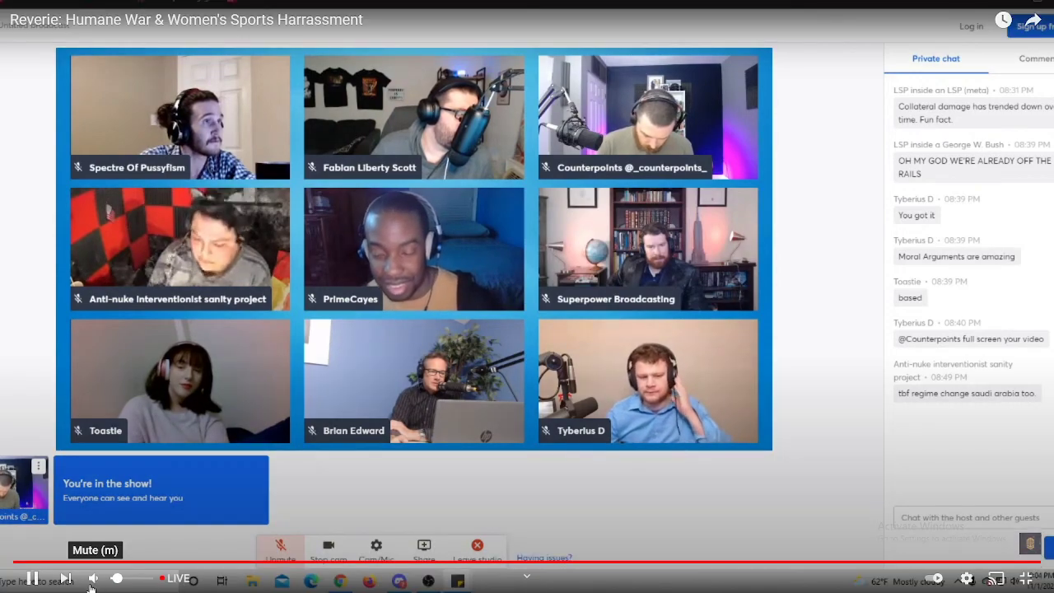
pyautogui.moveTo(122, 581); pyautogui.dragTo(129, 579)
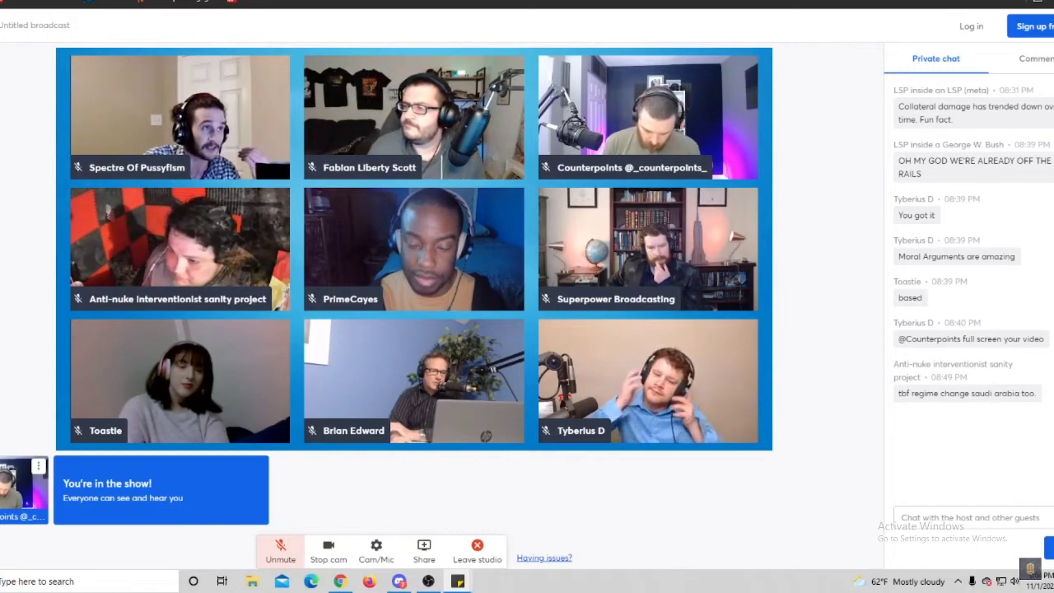
pyautogui.moveTo(135, 458)
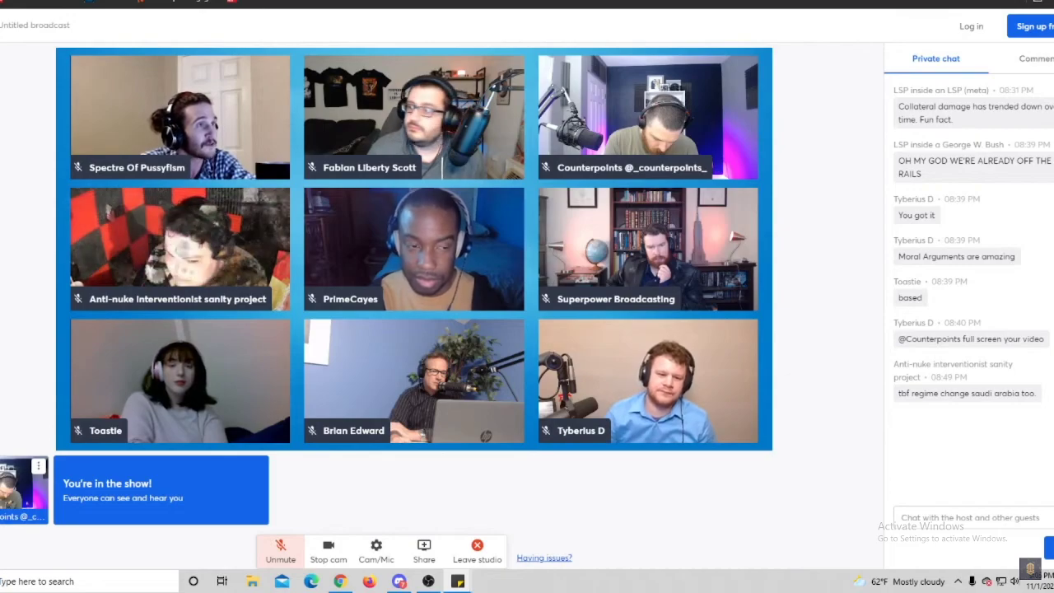
pyautogui.moveTo(525, 209)
pyautogui.click(1026, 579)
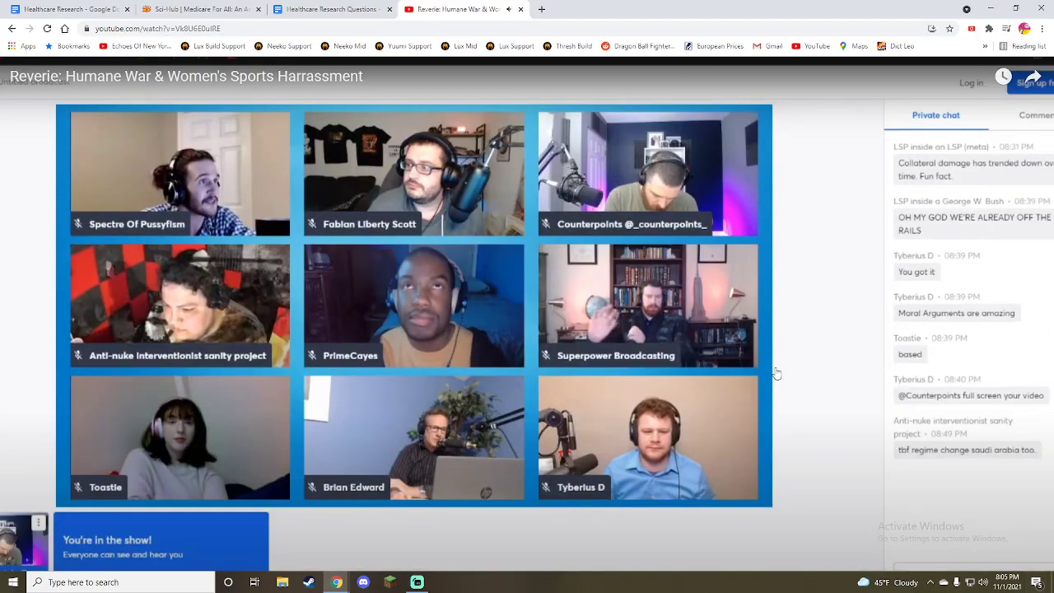
pyautogui.click(520, 9)
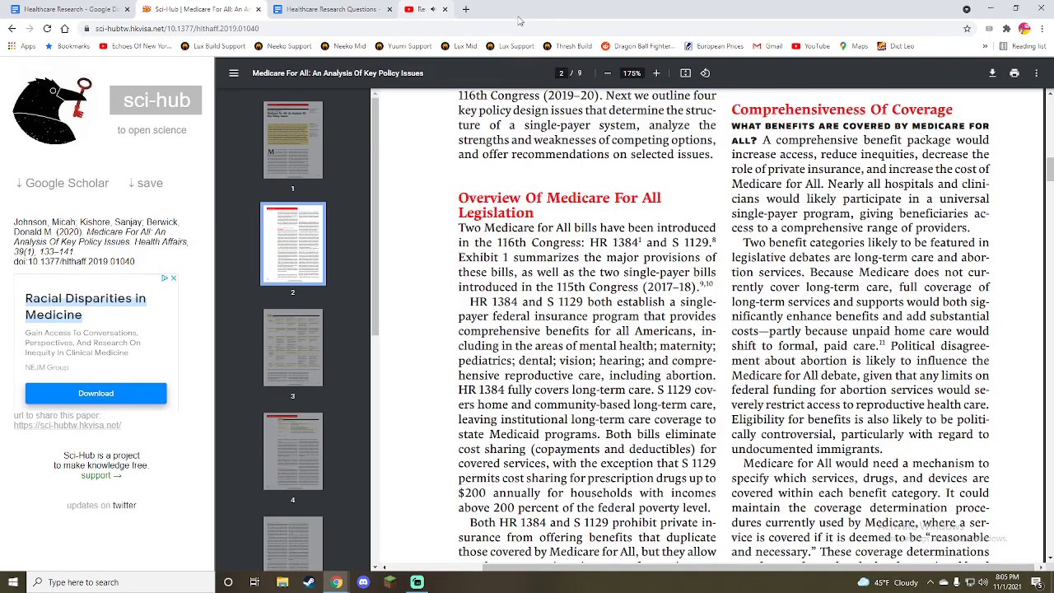